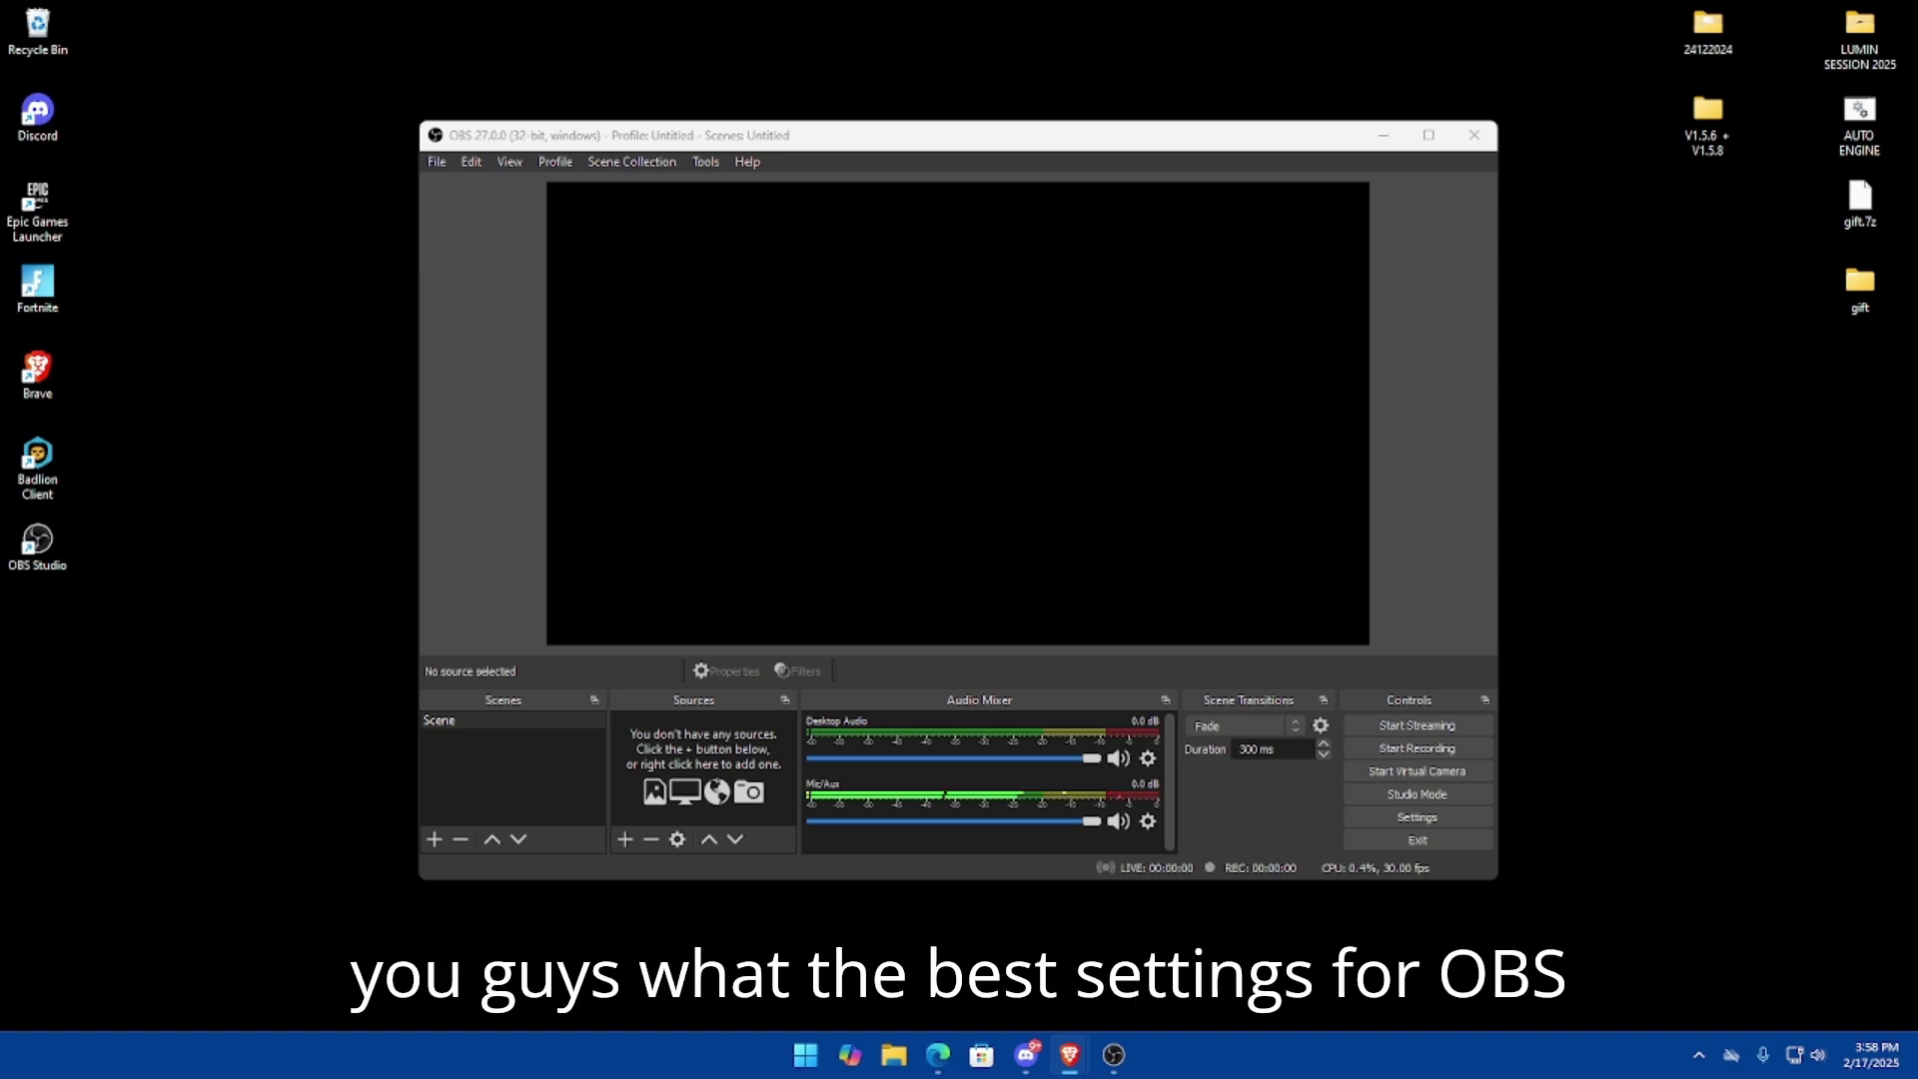
- Run the Auto-Configuration Wizard optimized just for recording at 60 FPS and apply its settings
left_click(917, 148)
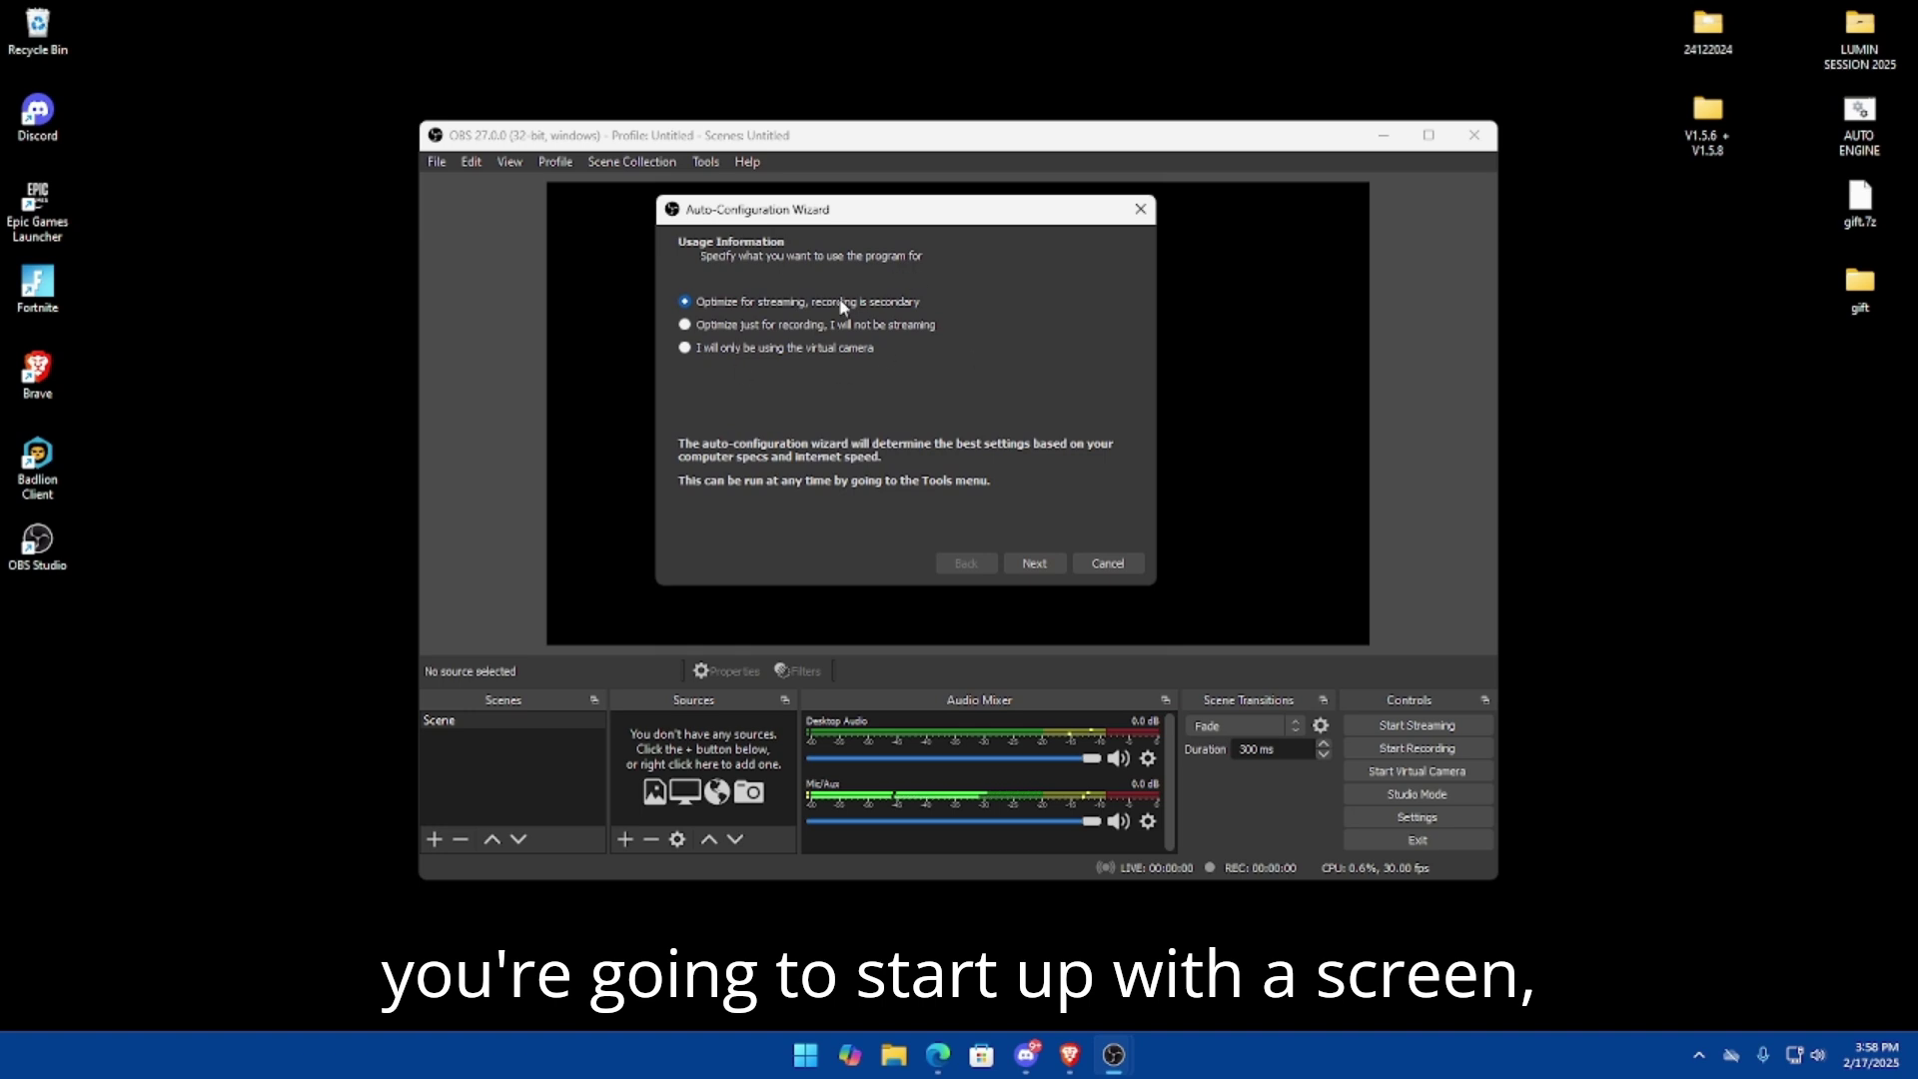
left_click(723, 326)
left_click(1024, 560)
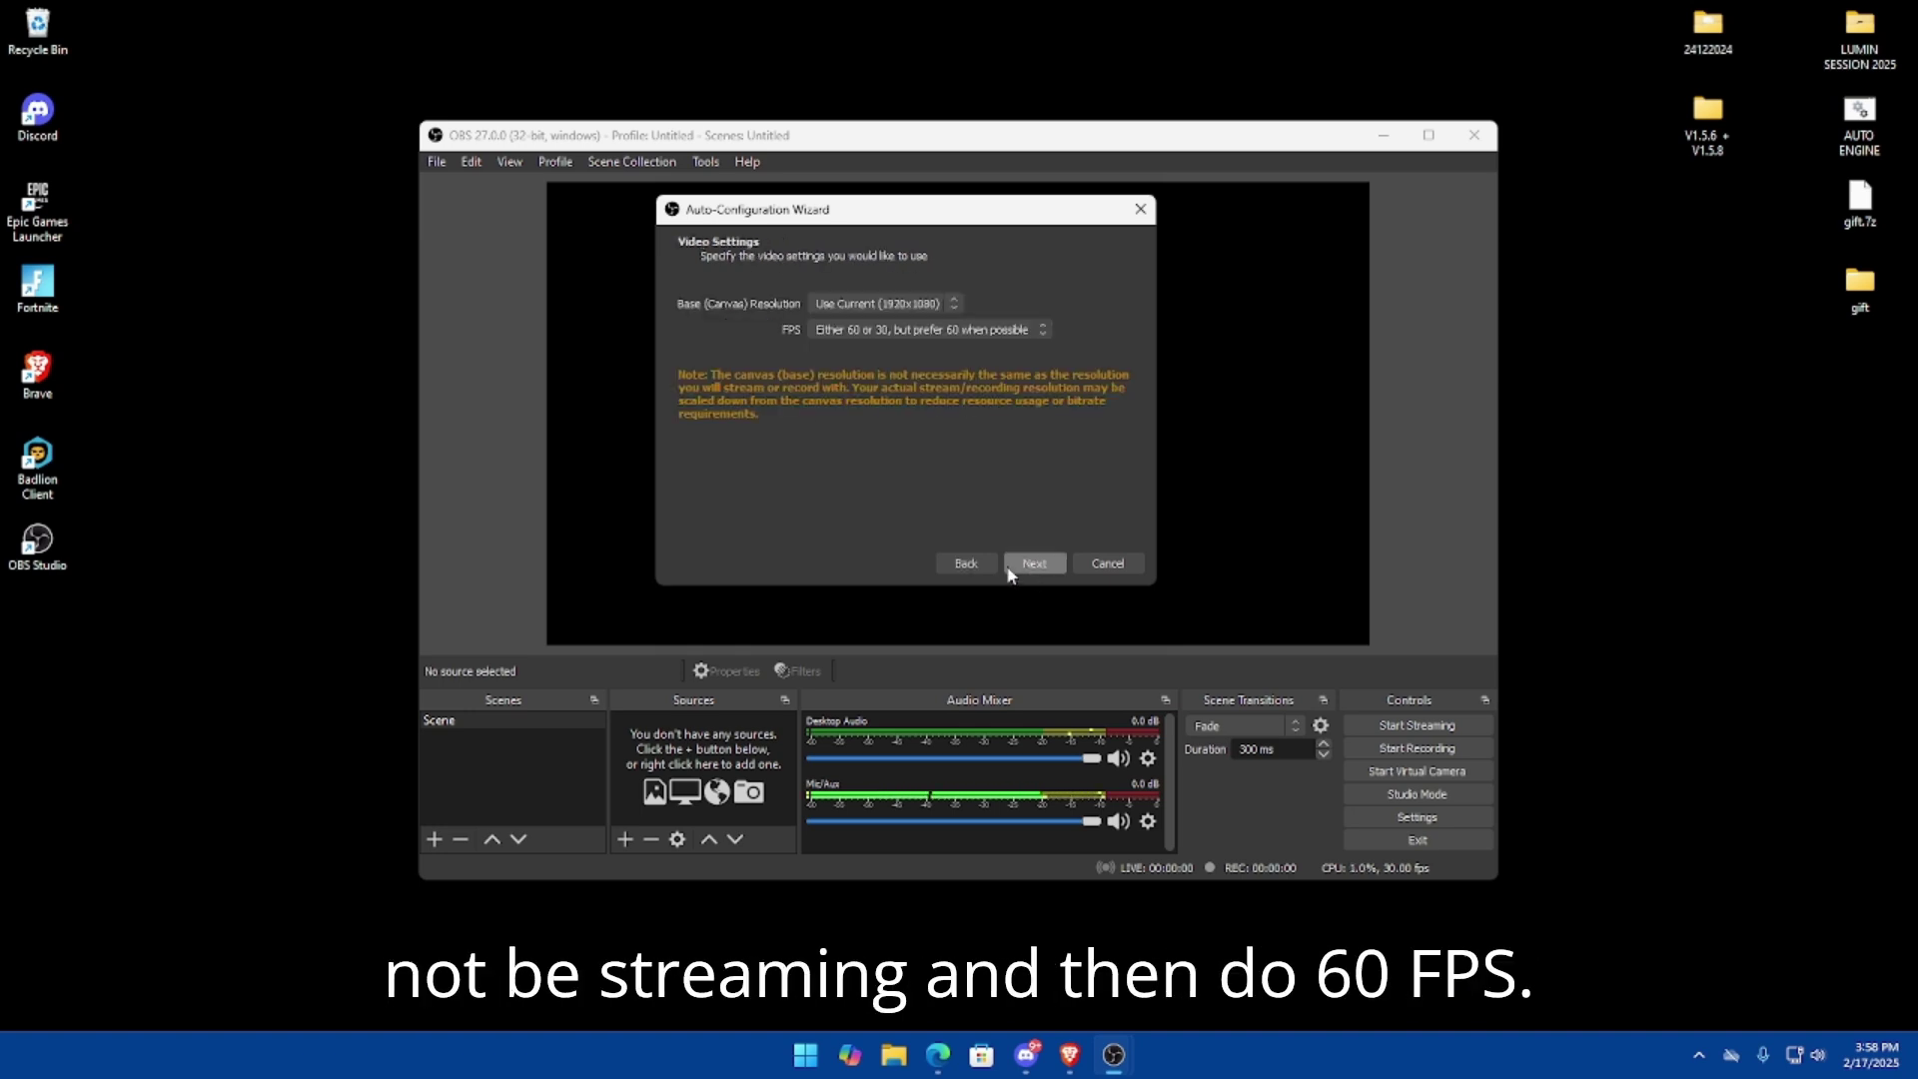
left_click(887, 329)
left_click(837, 396)
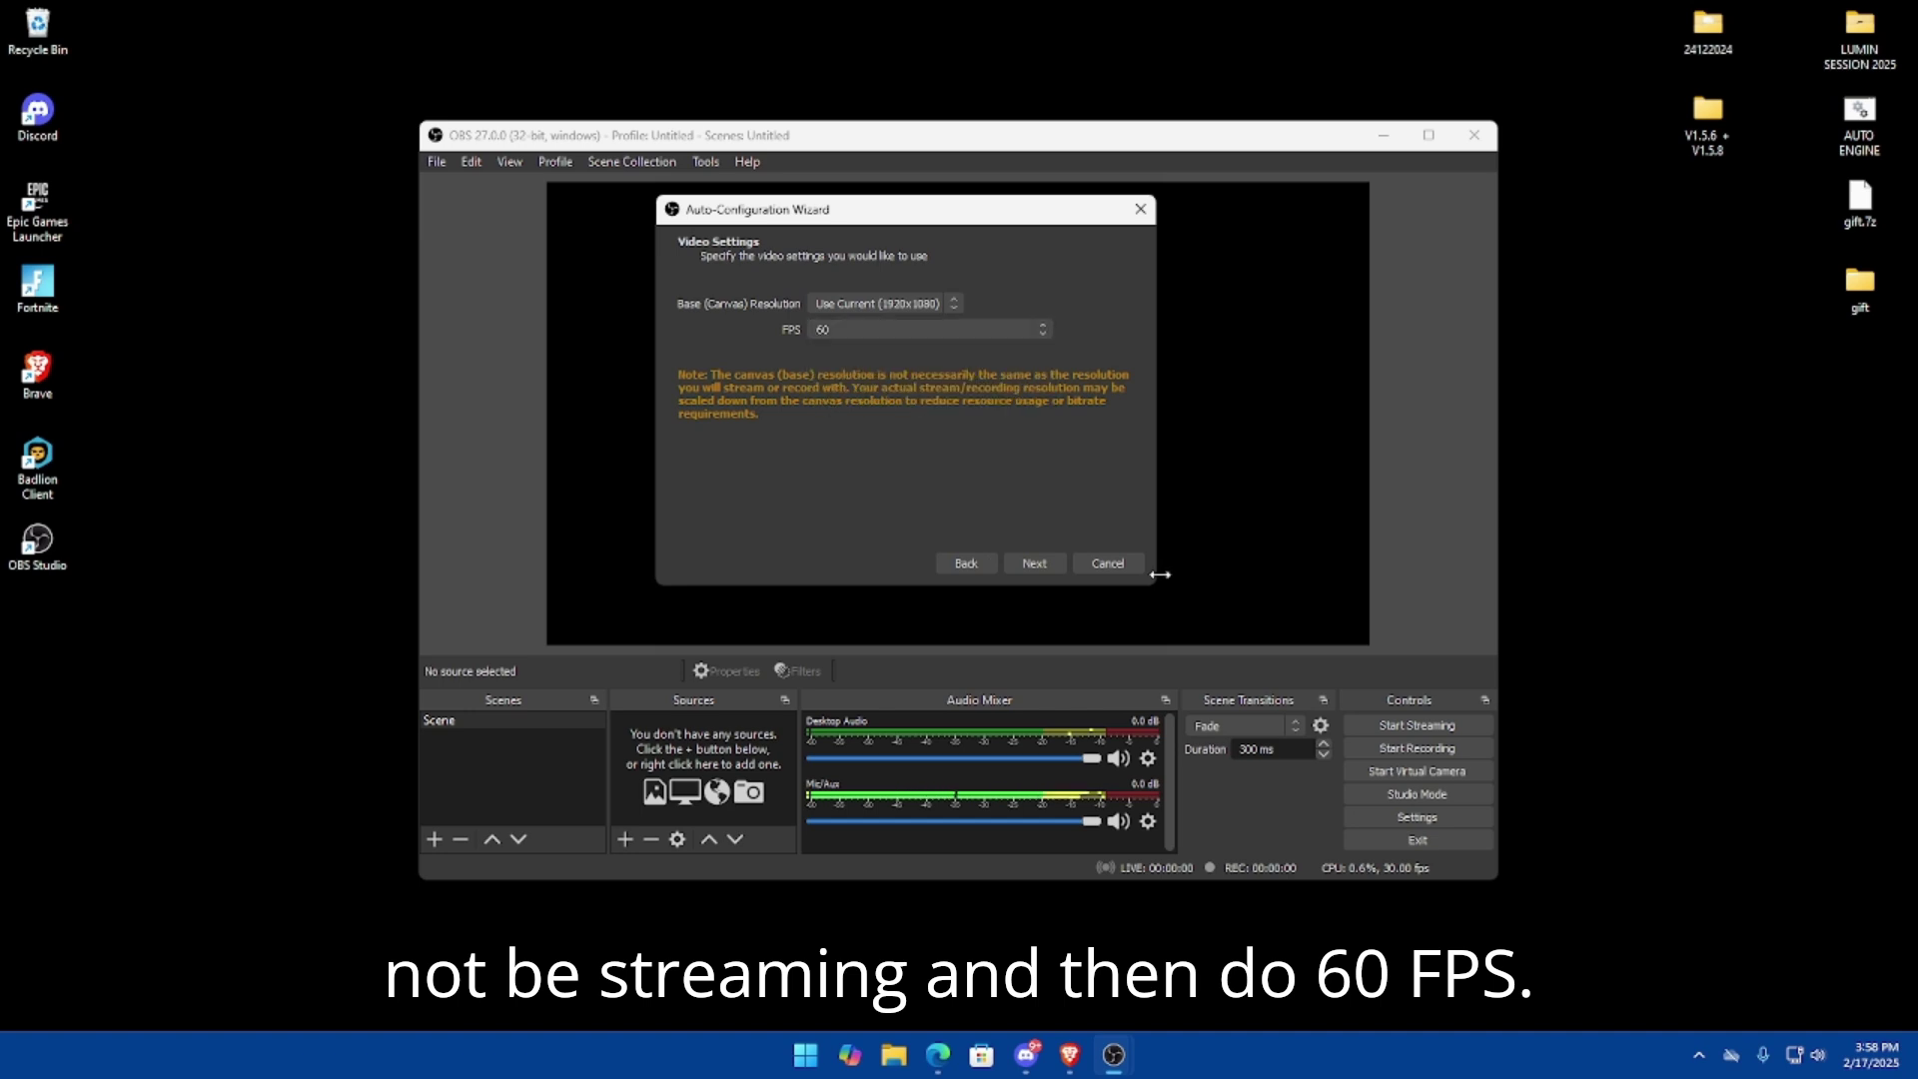
left_click(1036, 564)
left_click(1011, 566)
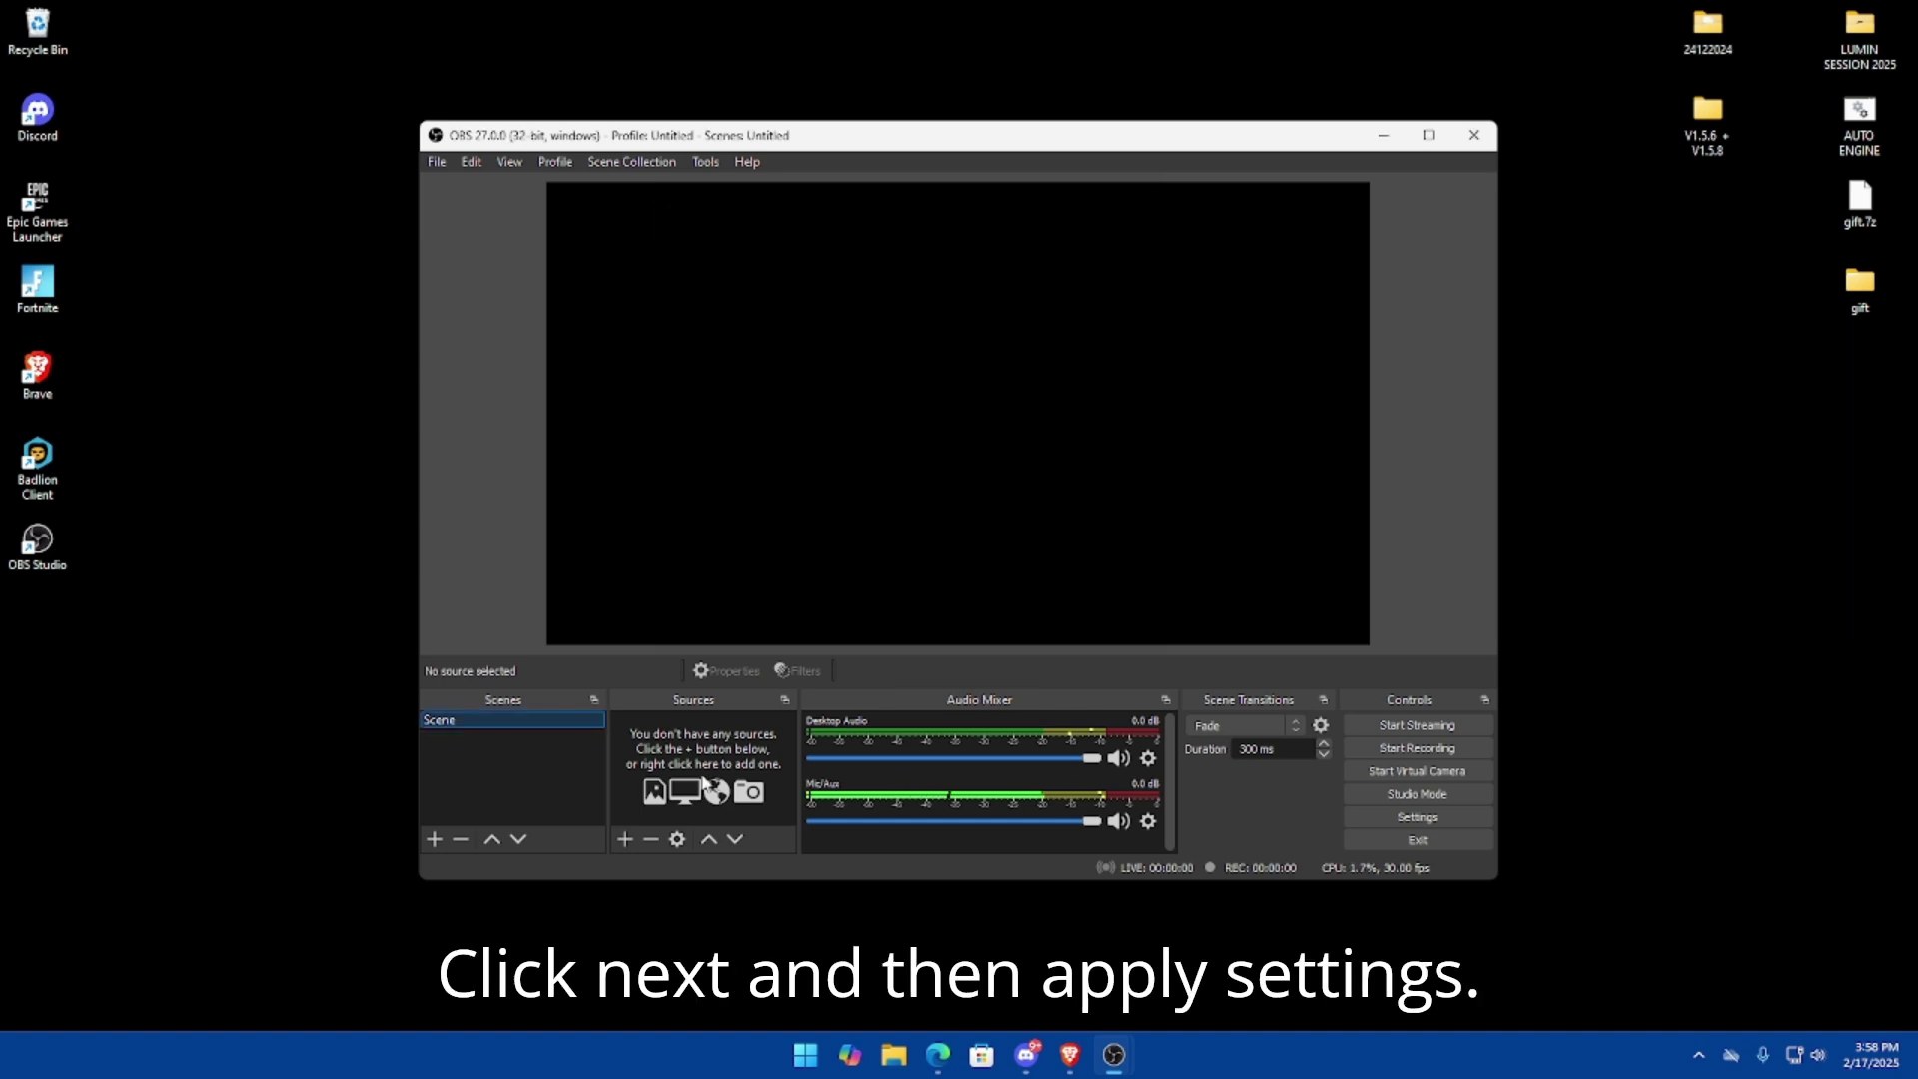
- Add a Display Capture source of the primary monitor, then disable the preview
left_click(626, 842)
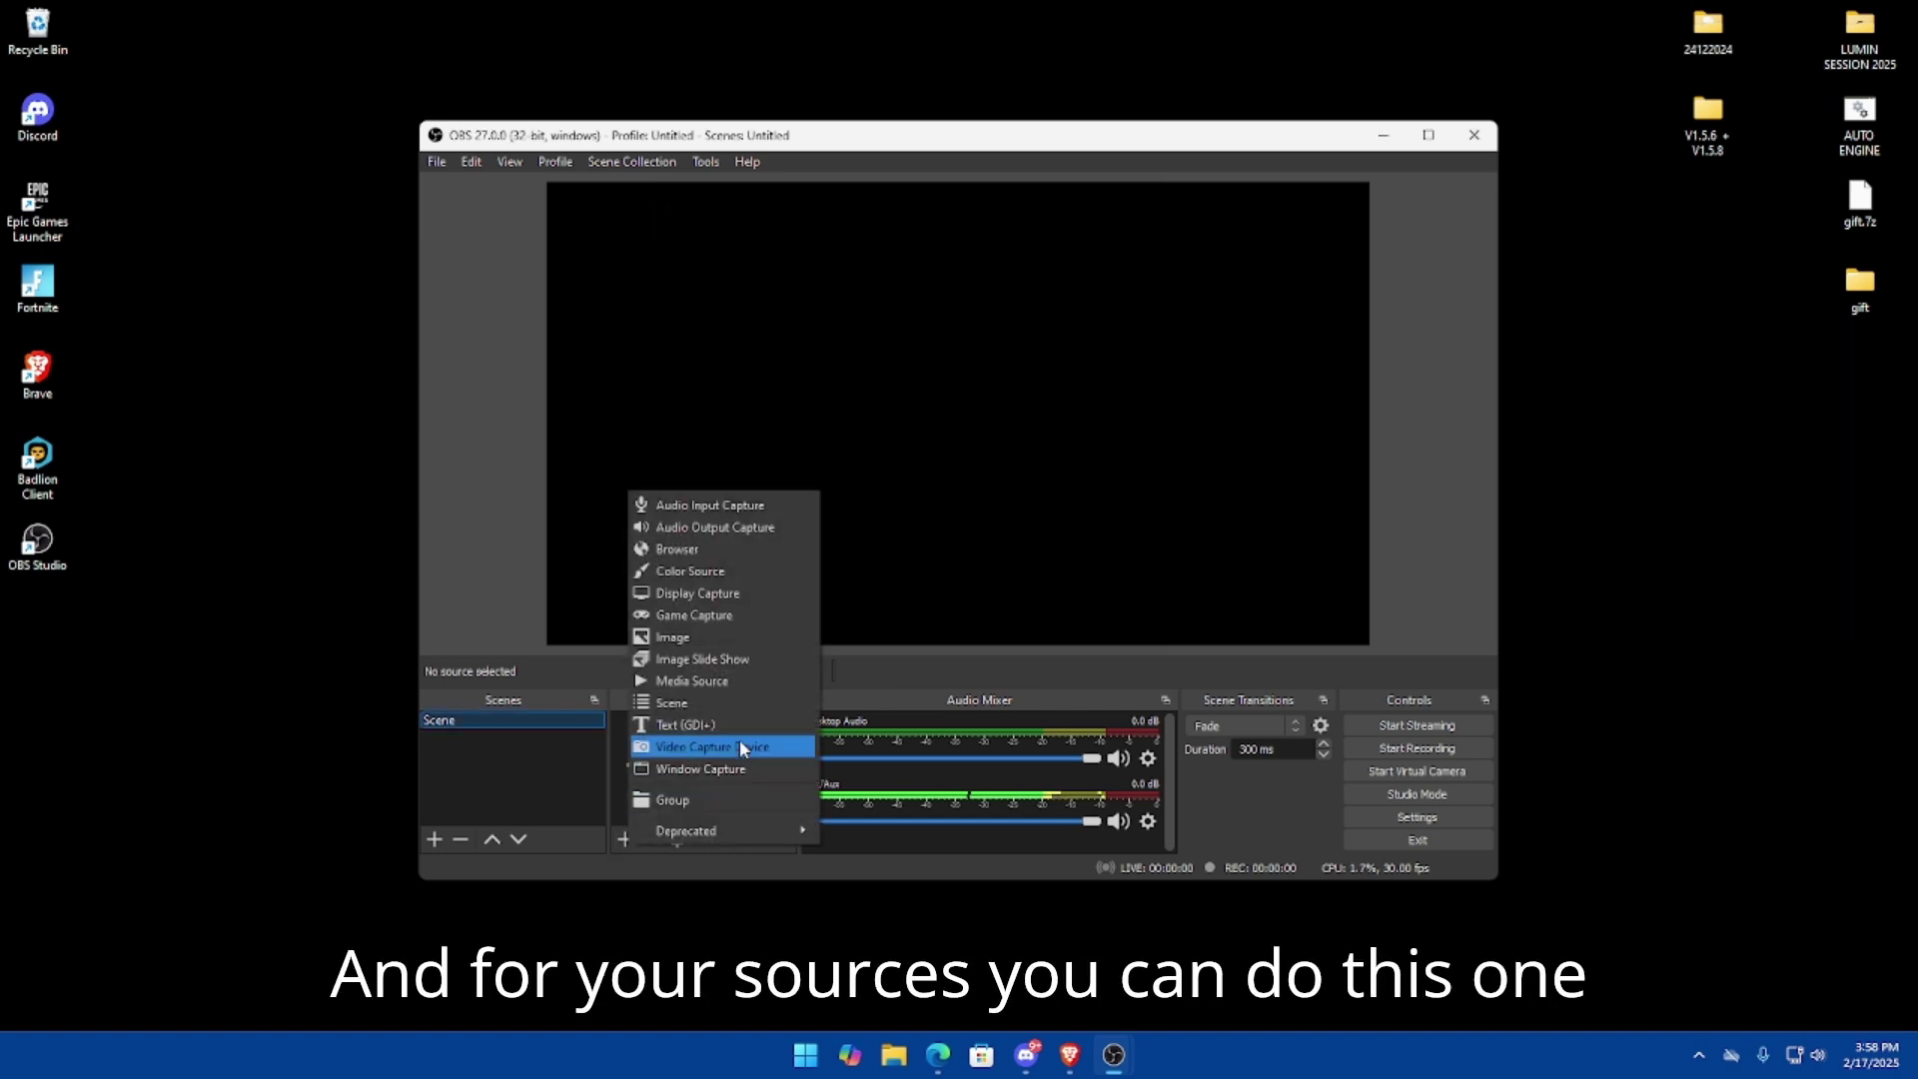
left_click(705, 598)
left_click(1069, 644)
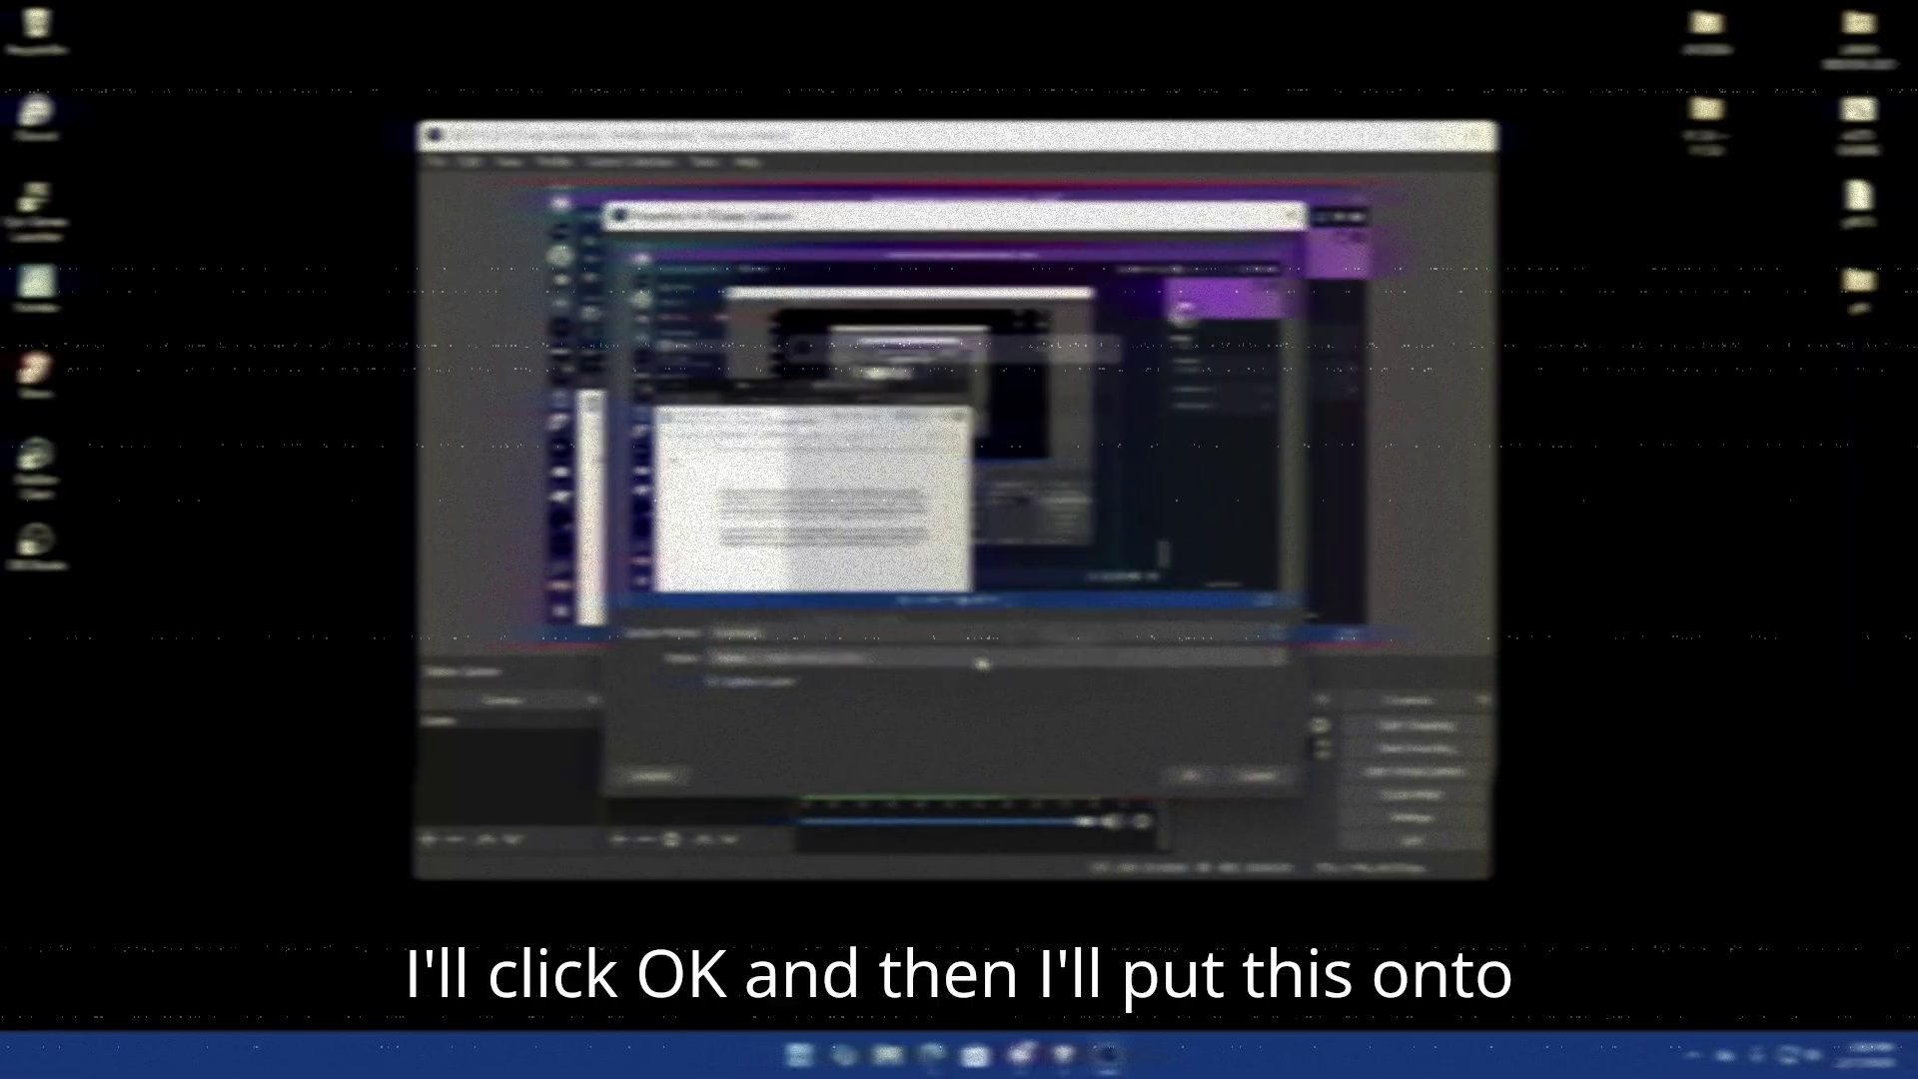
left_click(933, 658)
left_click(979, 707)
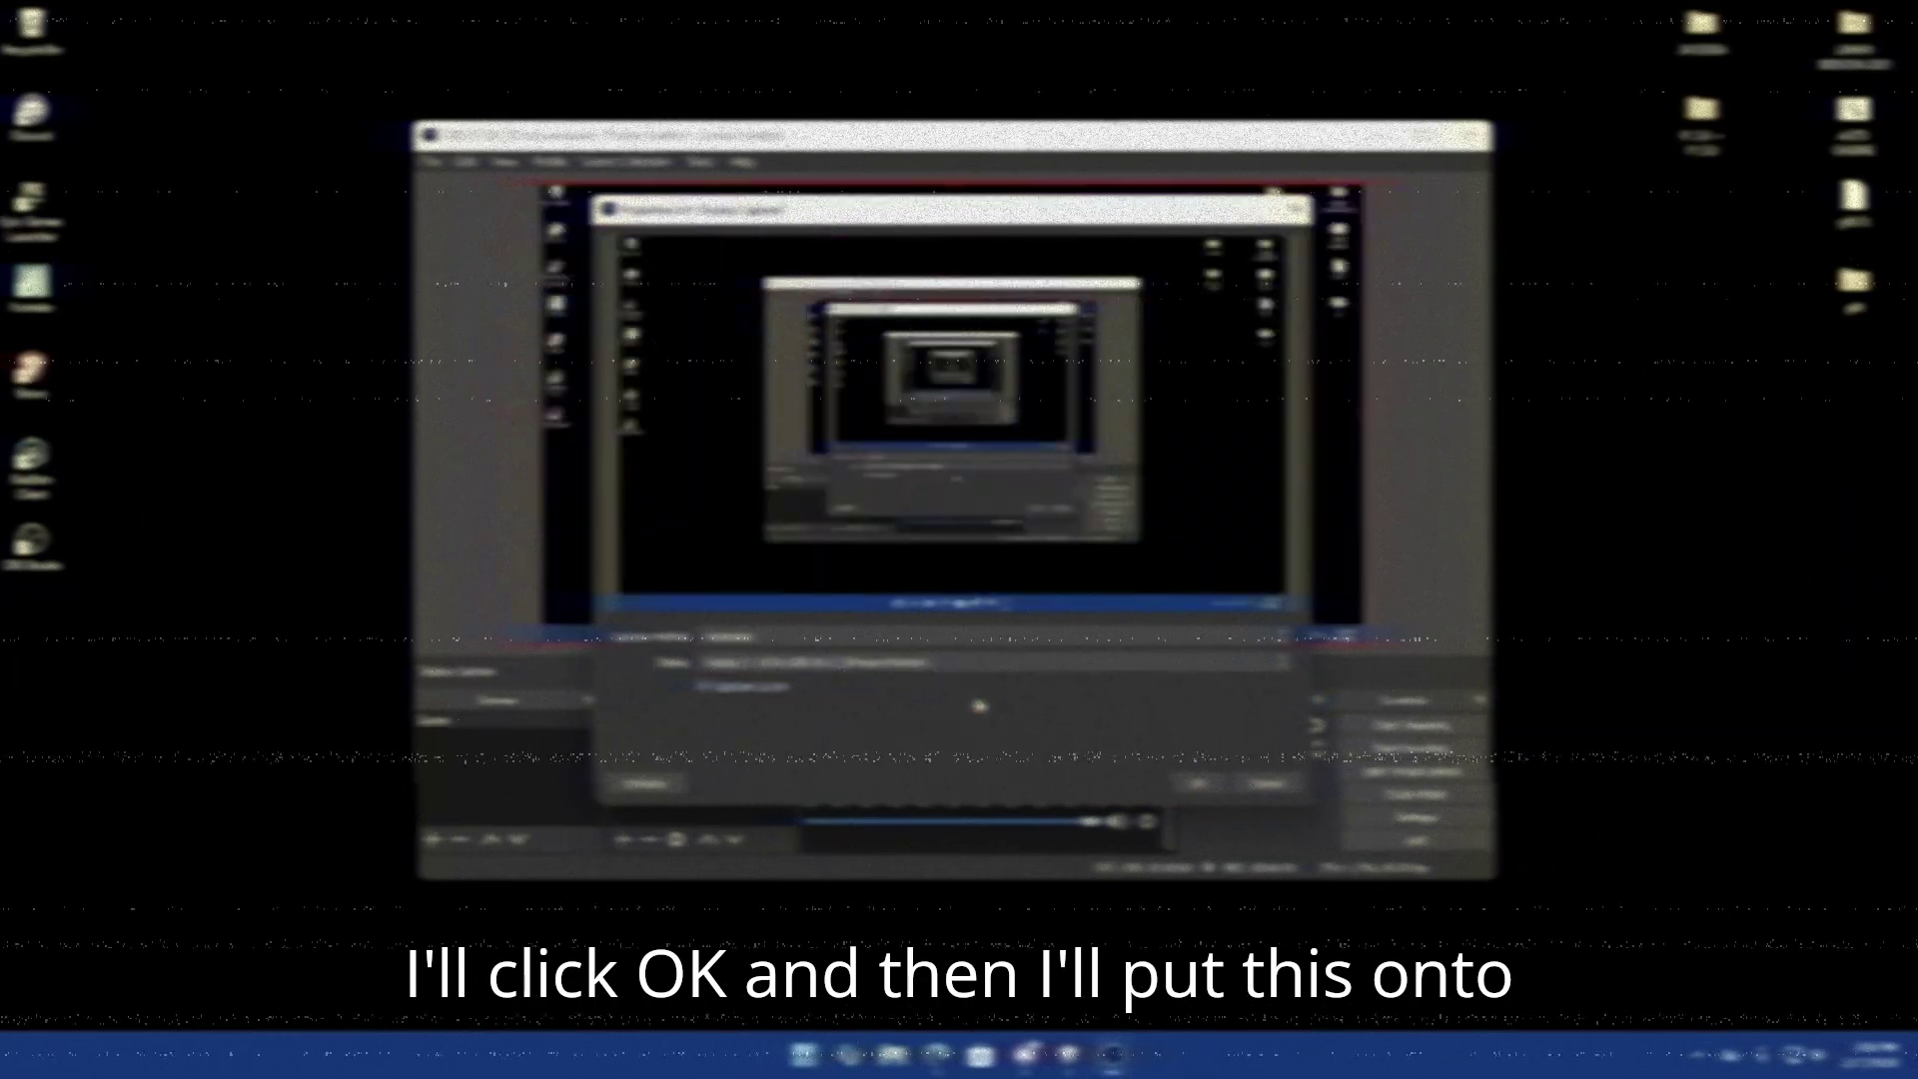
left_click(1191, 786)
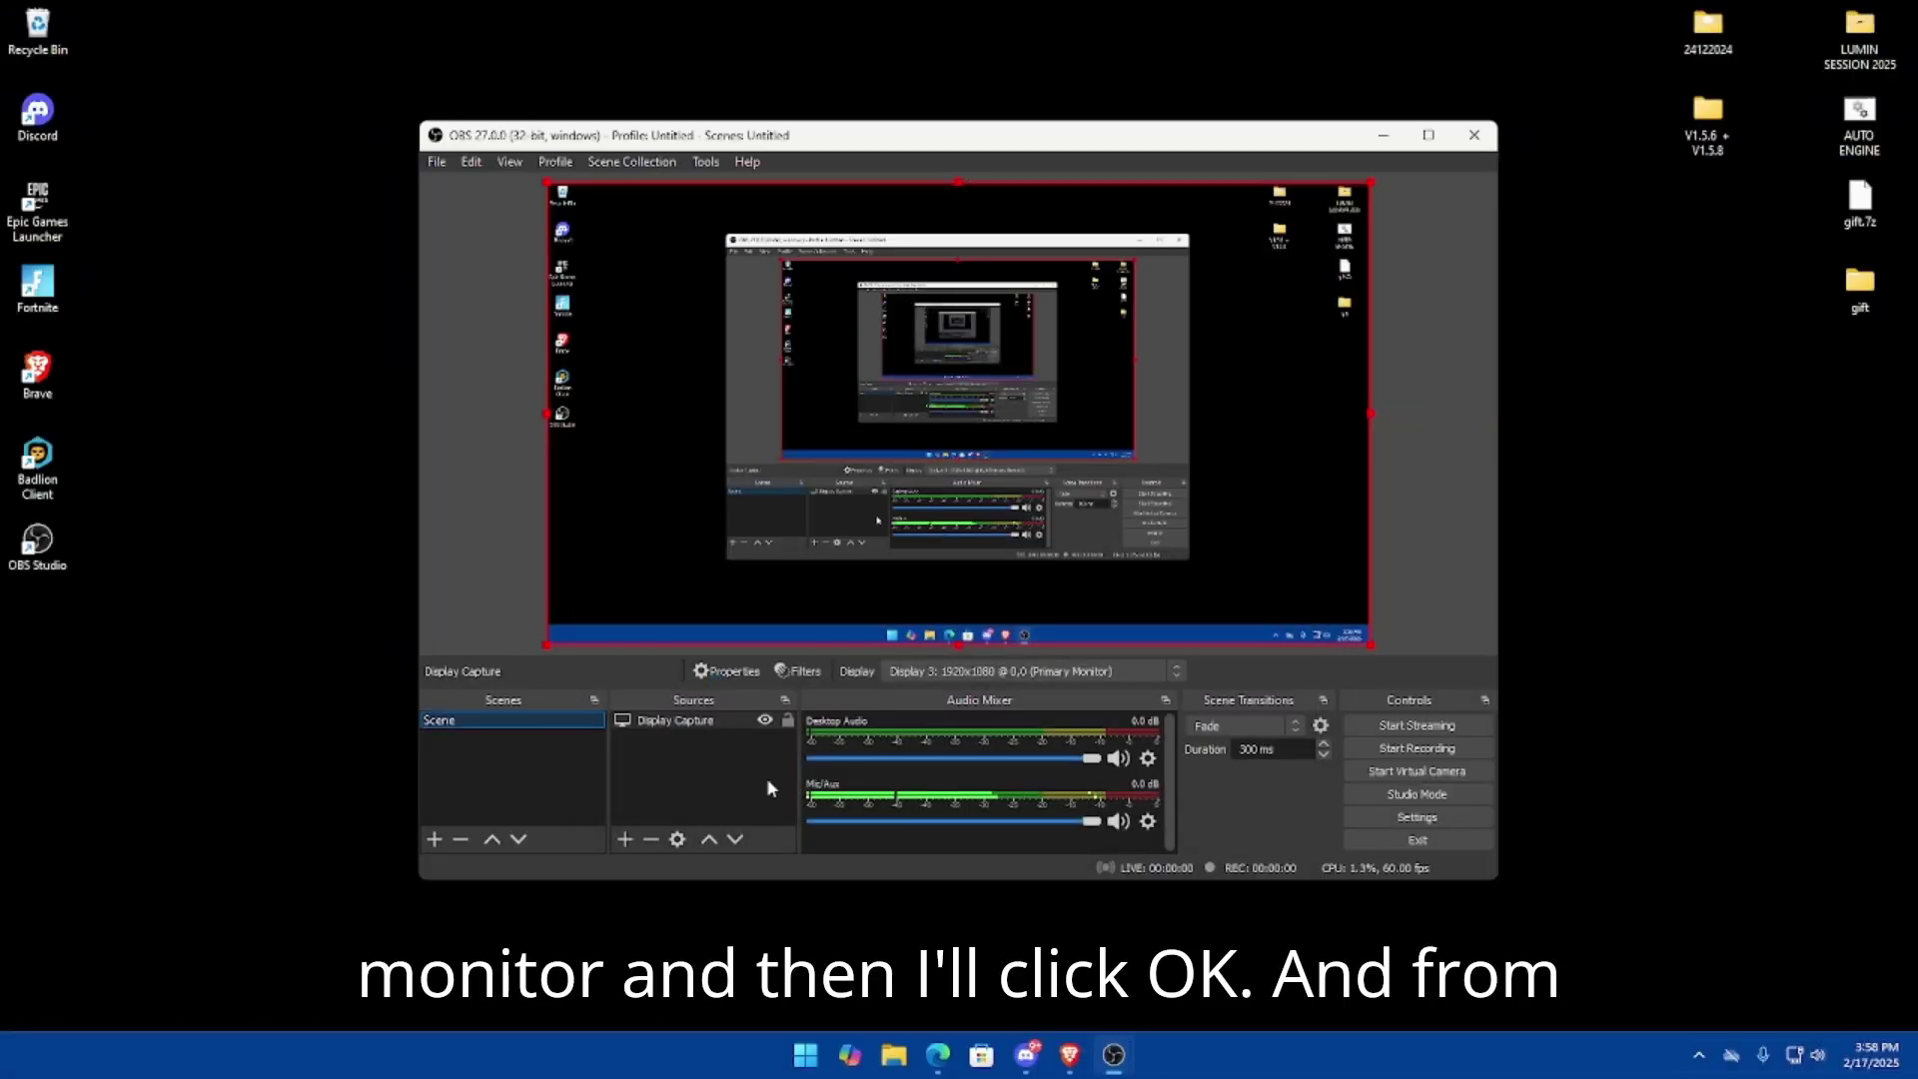
right_click(920, 539)
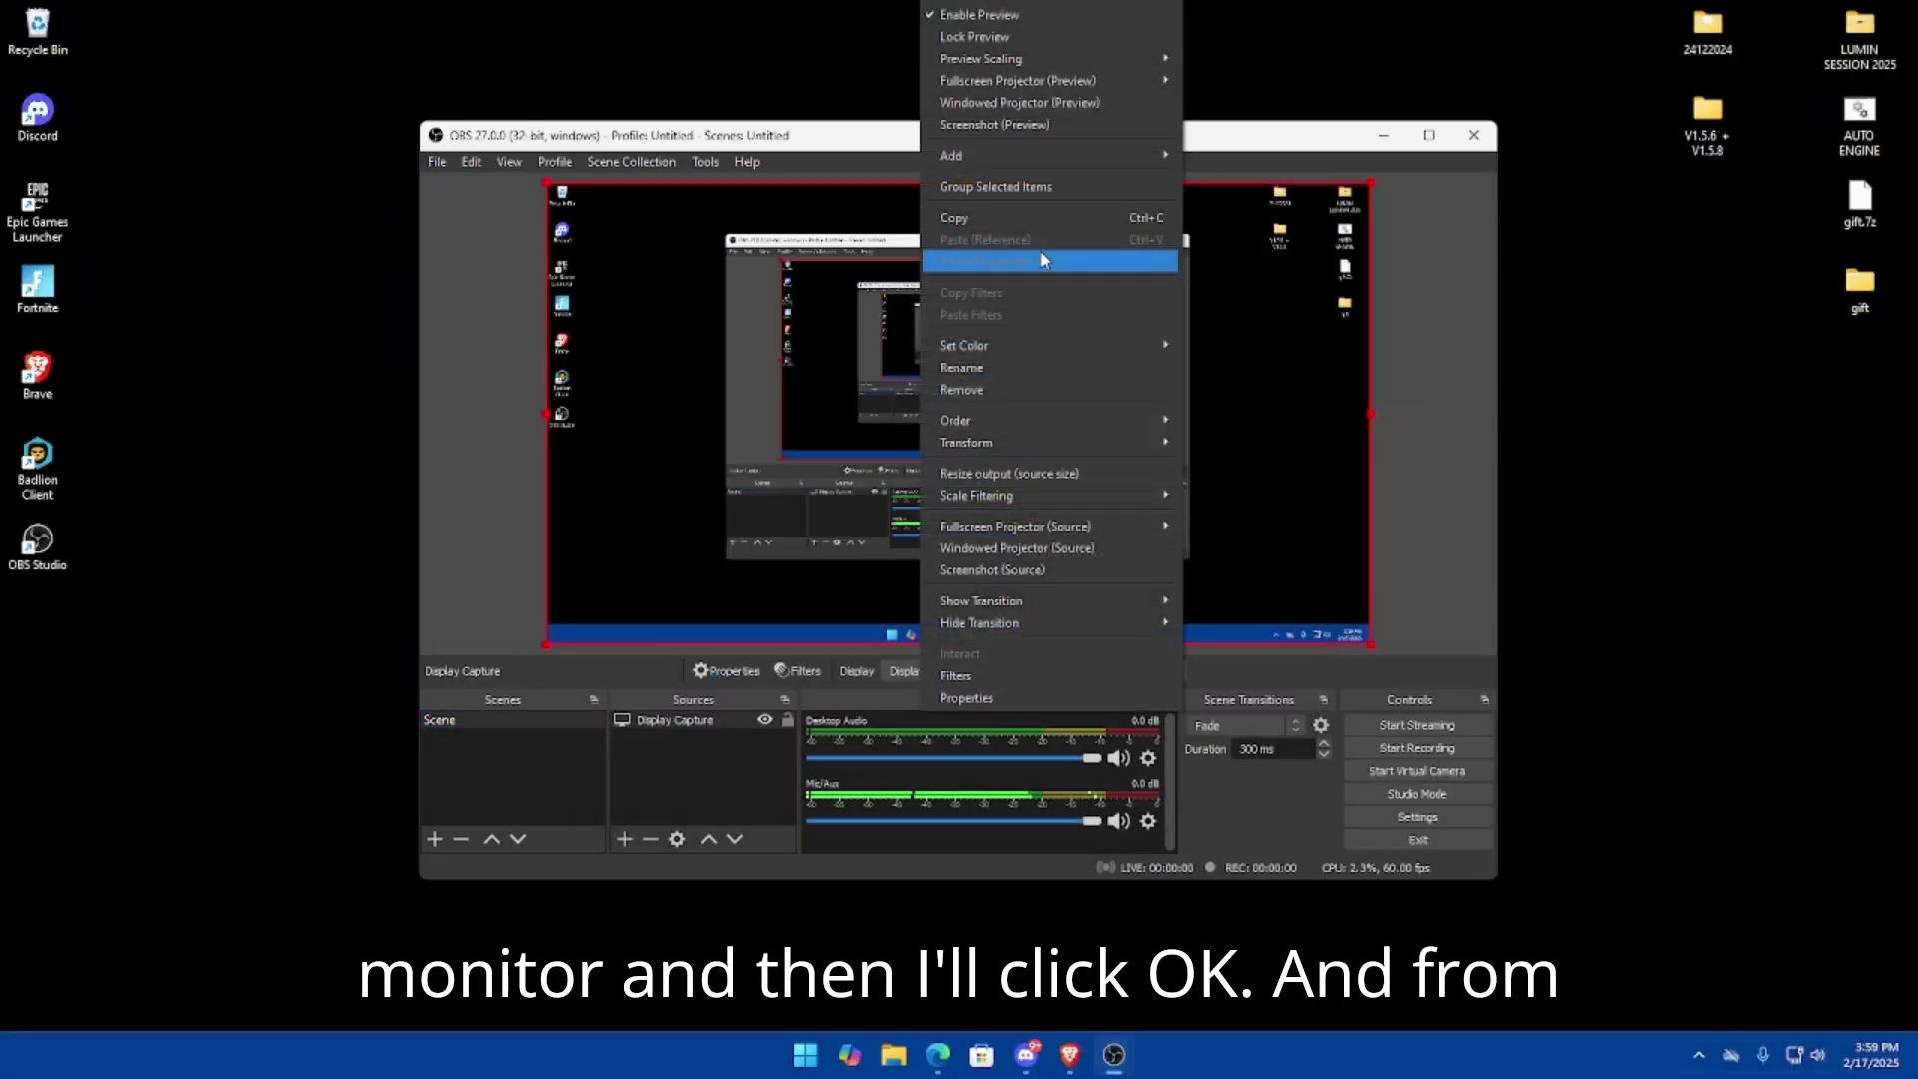
left_click(957, 18)
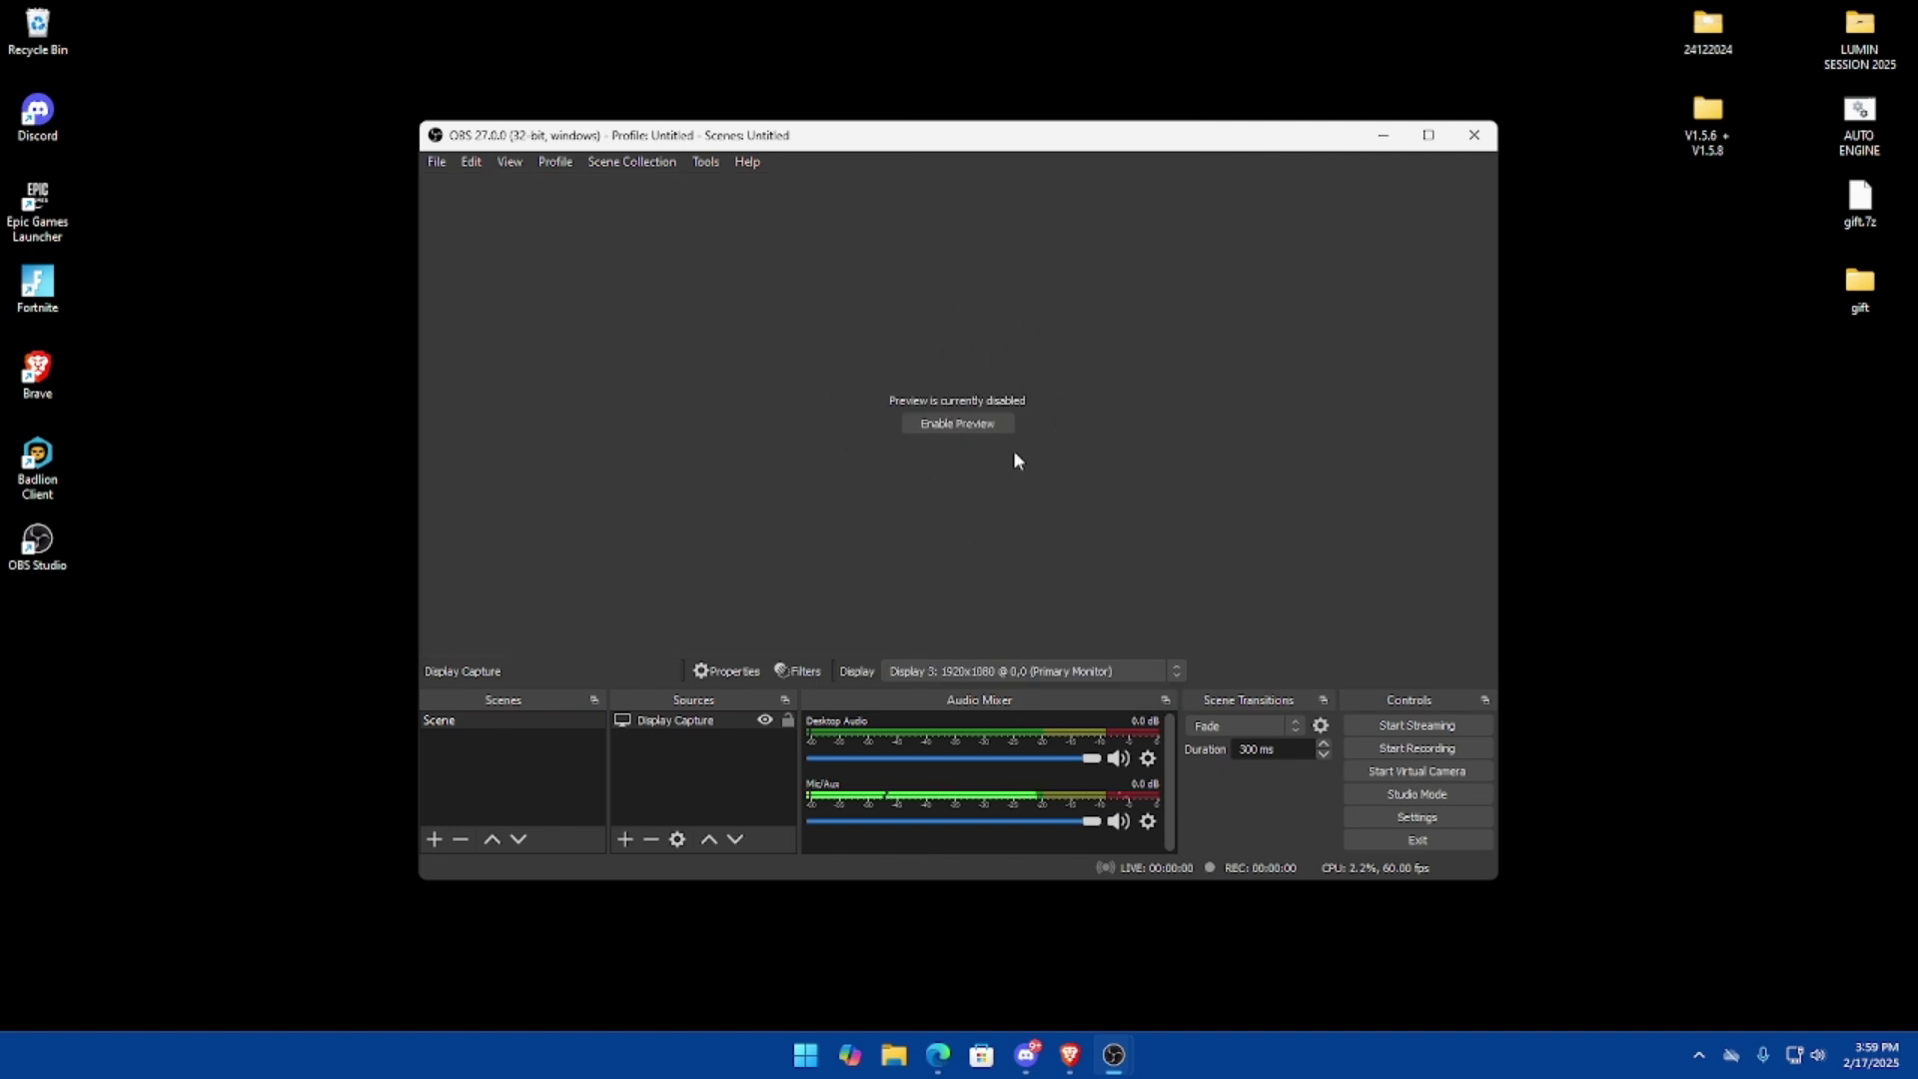
- In Settings, turn off 'Automatically check for updates on startup'
left_click(1376, 822)
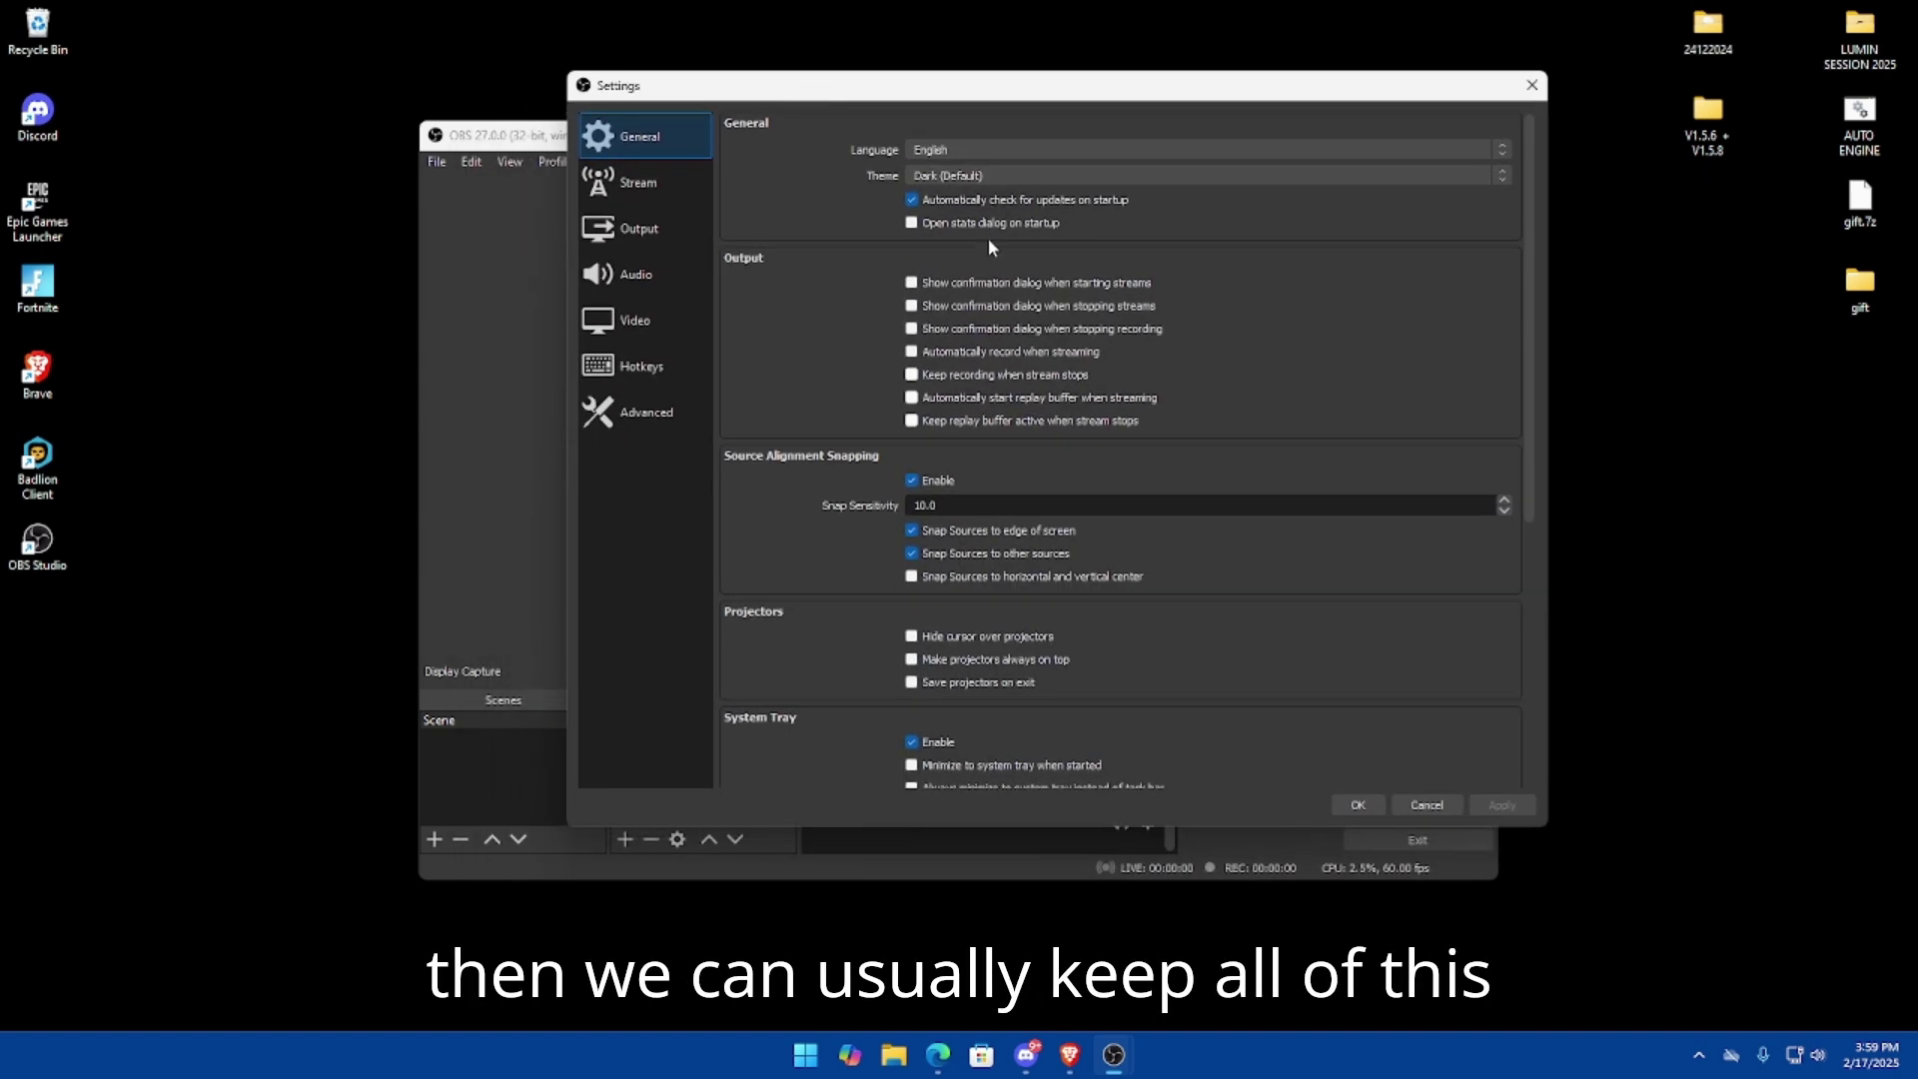
scroll(985, 519, "down", 10)
scroll(930, 450, "up", 10)
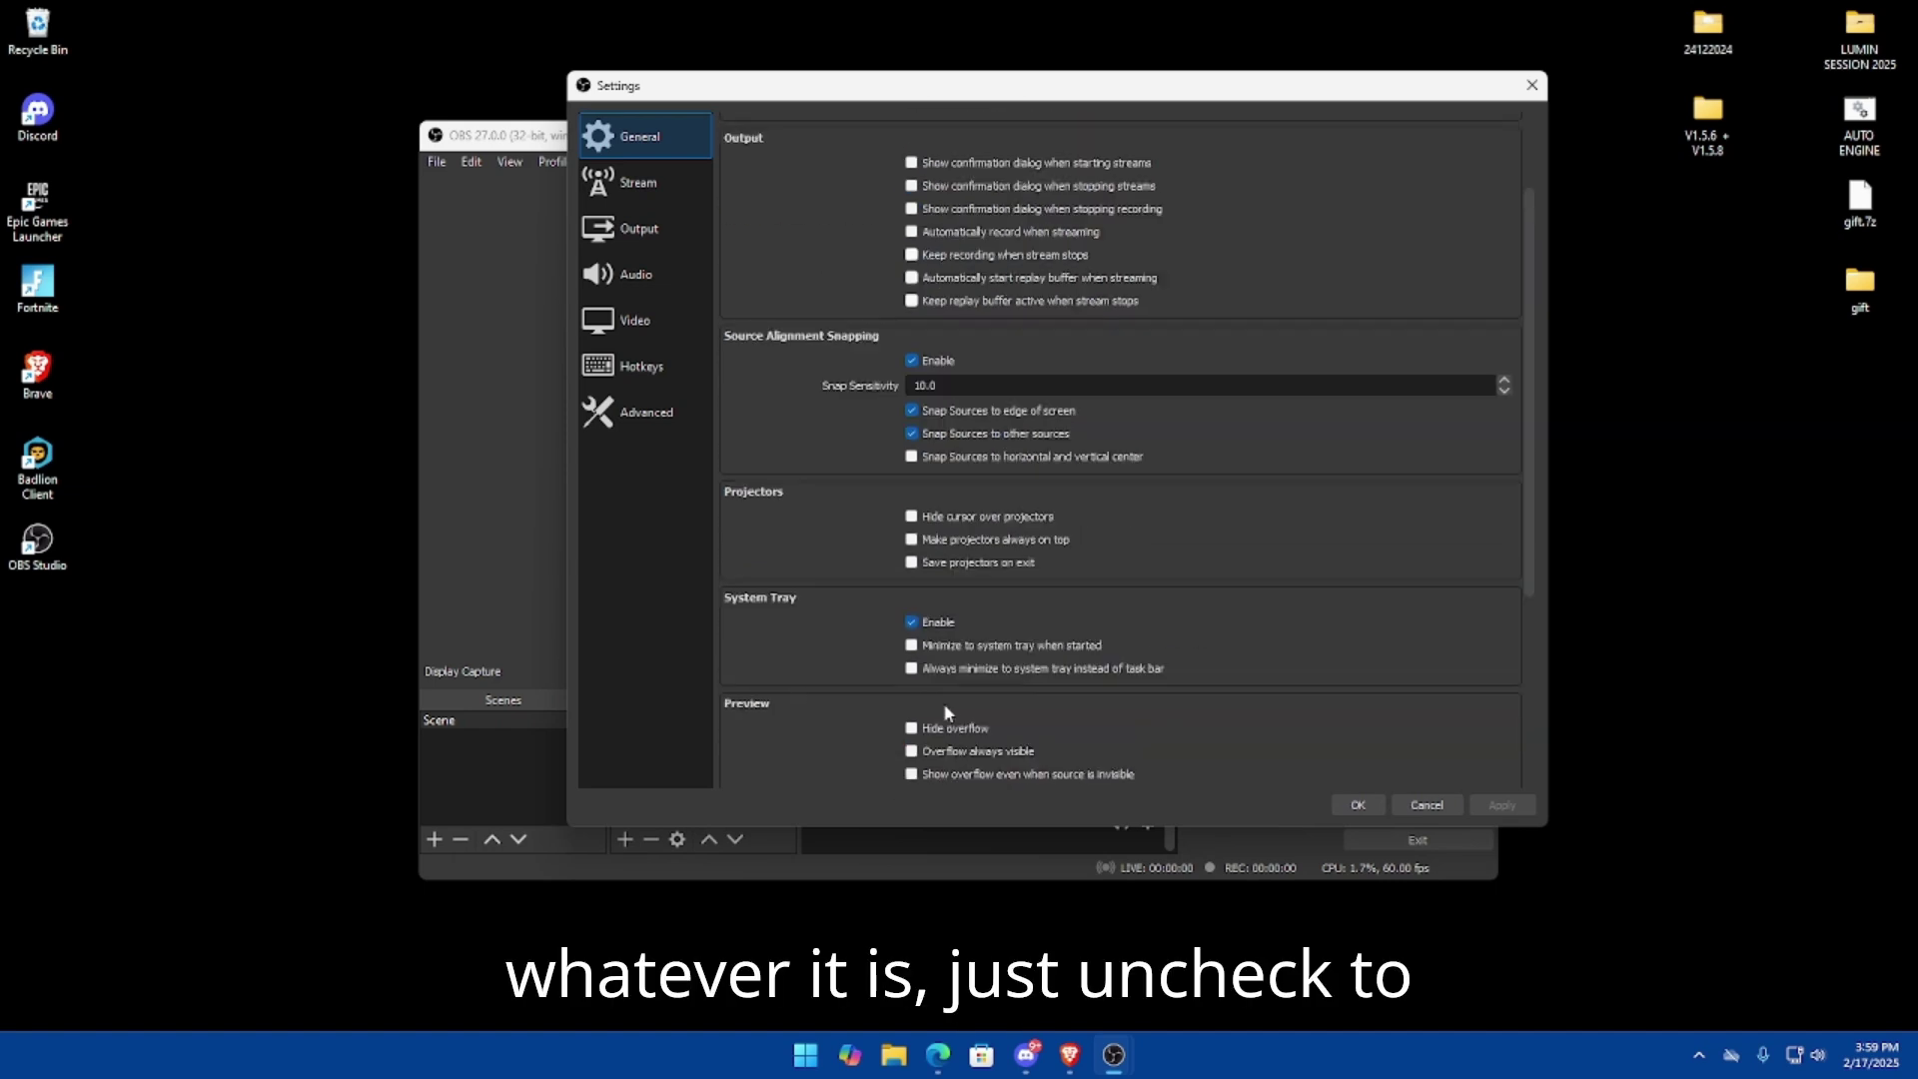
left_click(911, 200)
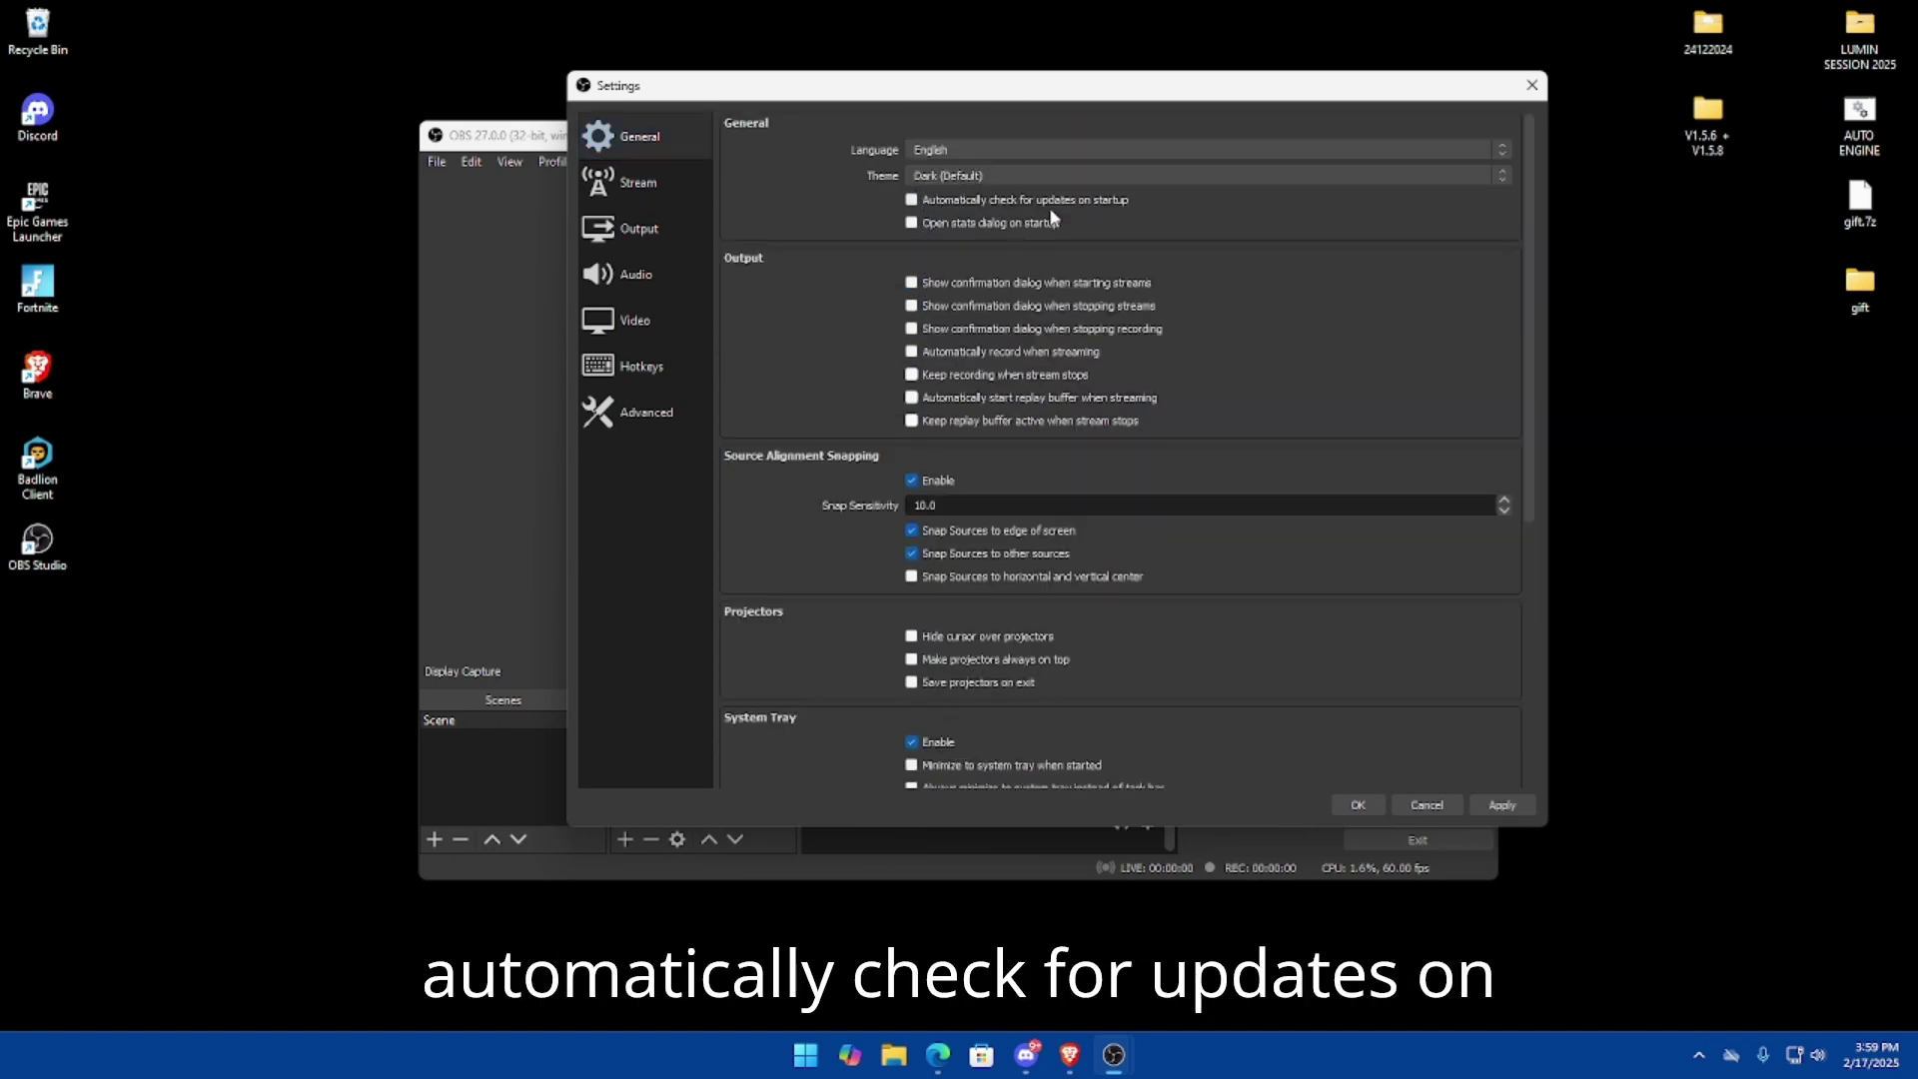
scroll(981, 455, "down", 1)
scroll(1029, 525, "down", 10)
scroll(879, 429, "up", 9)
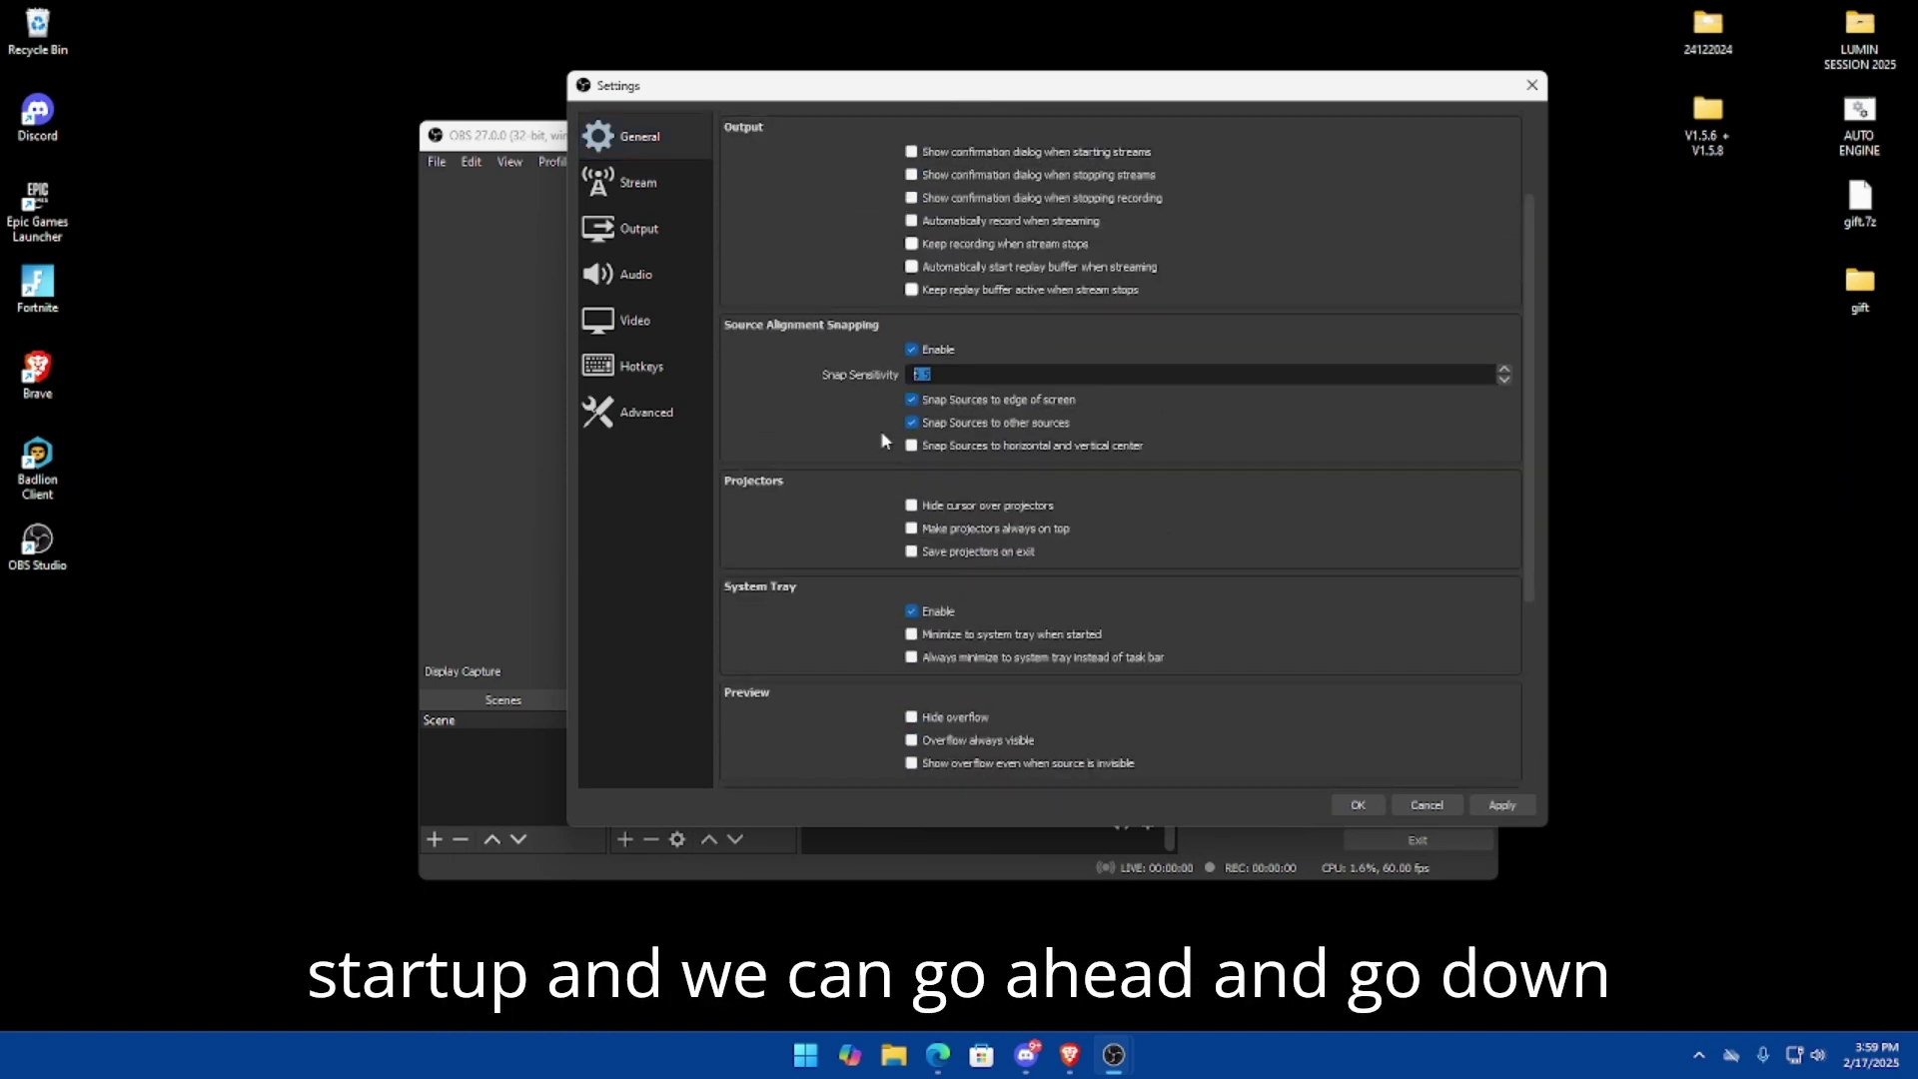
- Set the Output Mode to Advanced and show its Recording options
left_click(679, 216)
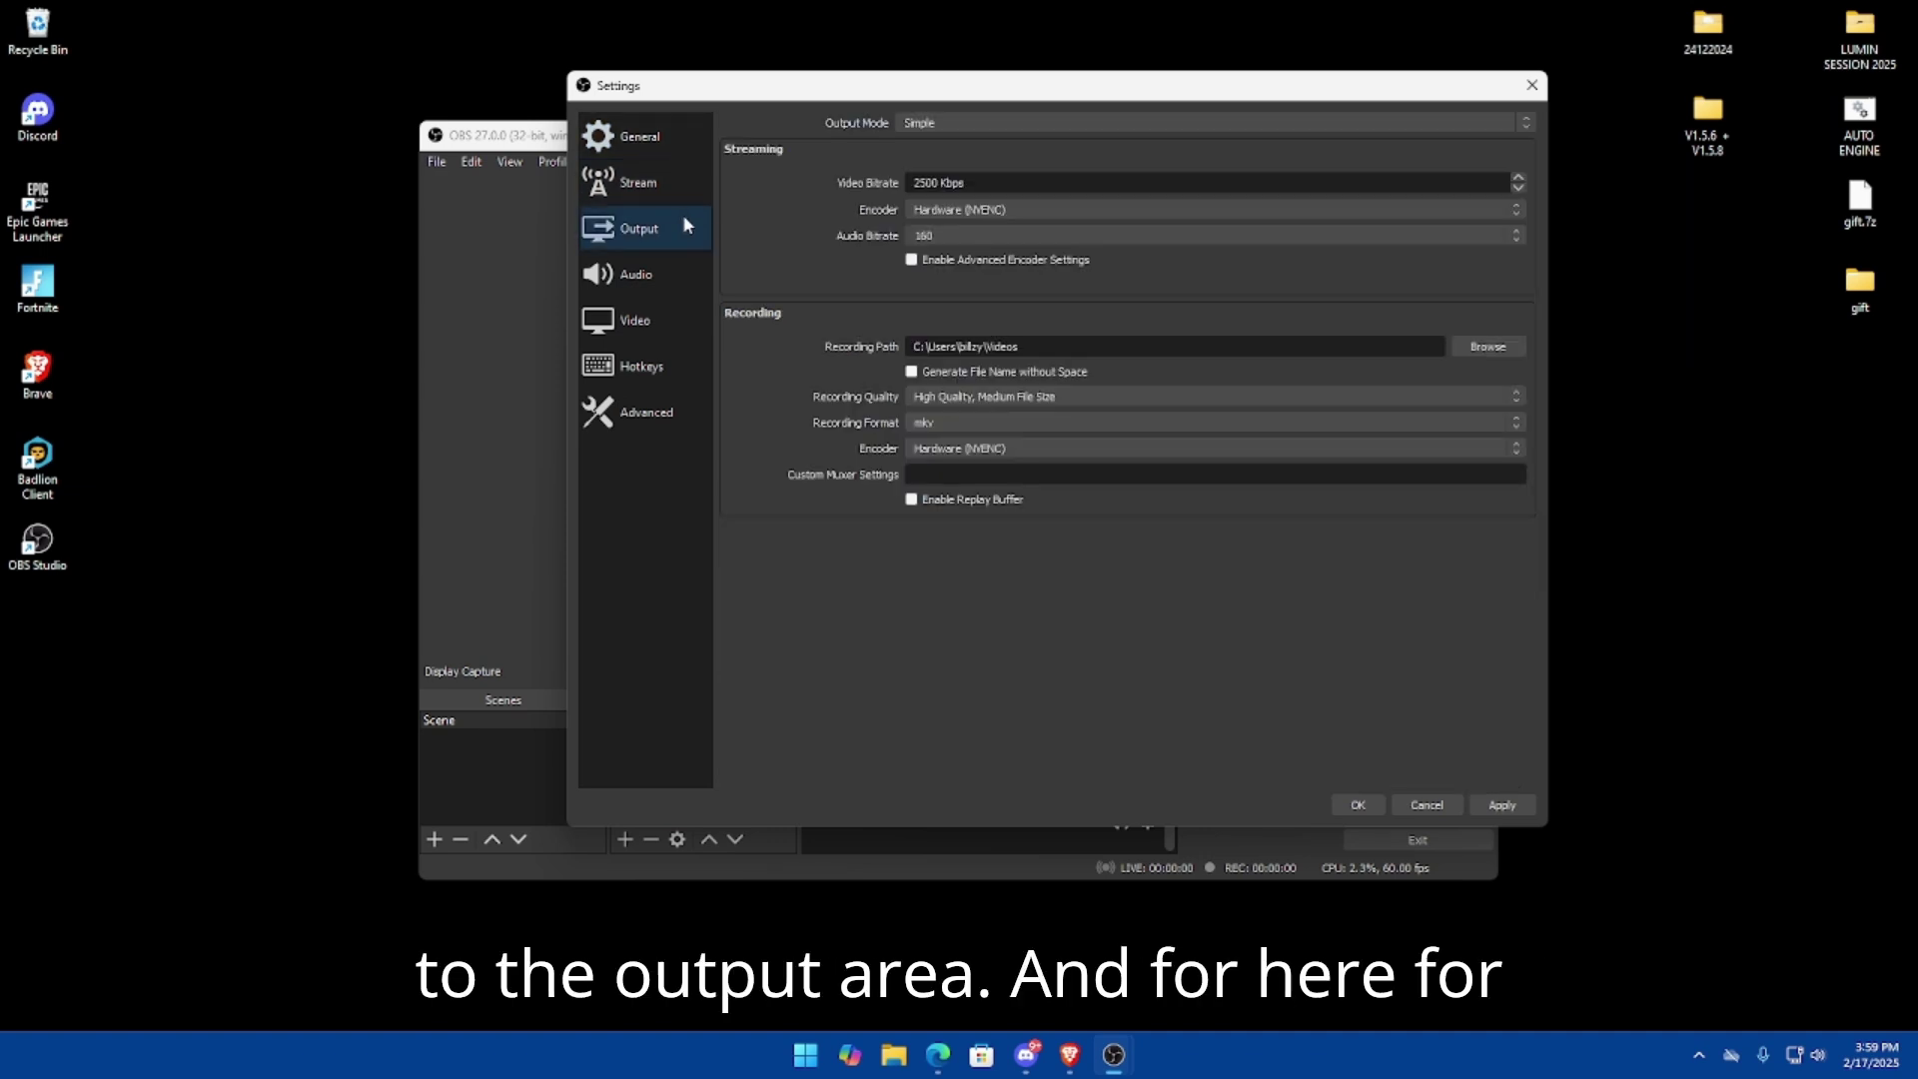
left_click(915, 123)
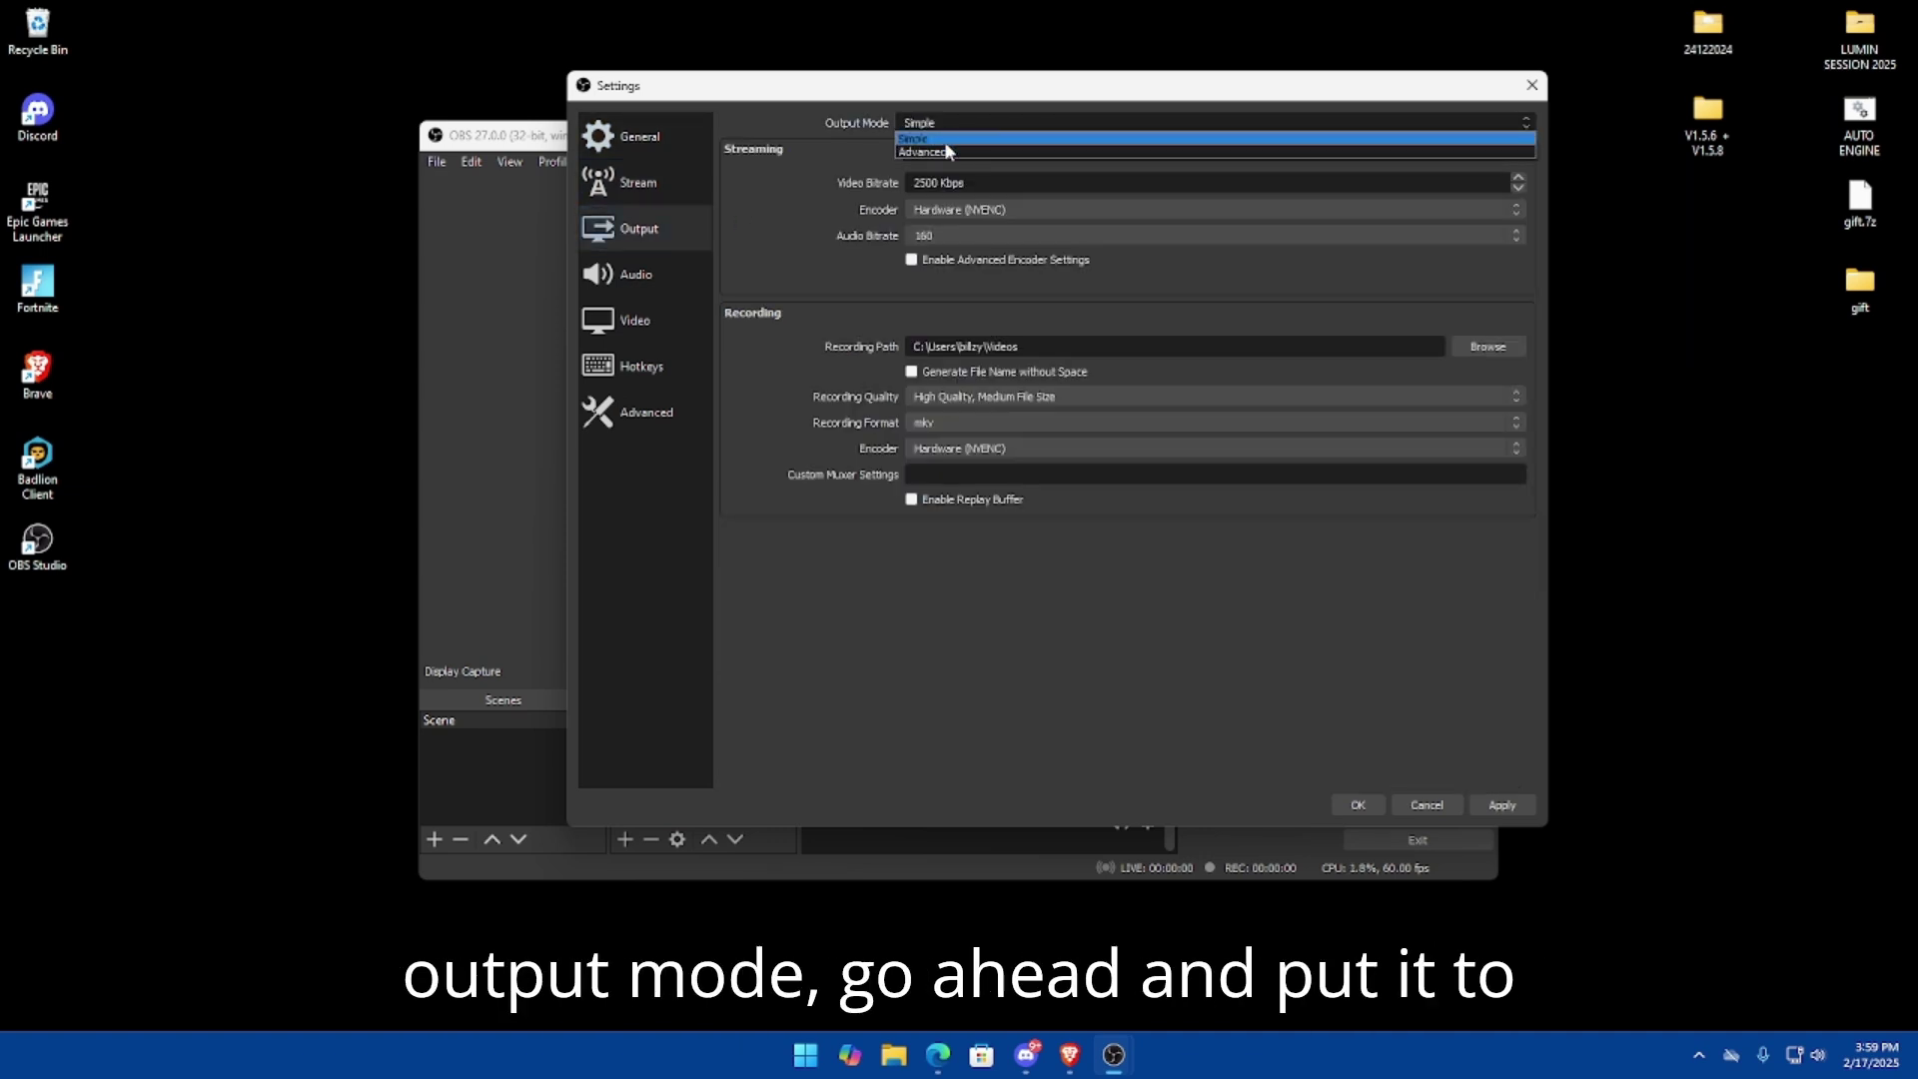
left_click(944, 151)
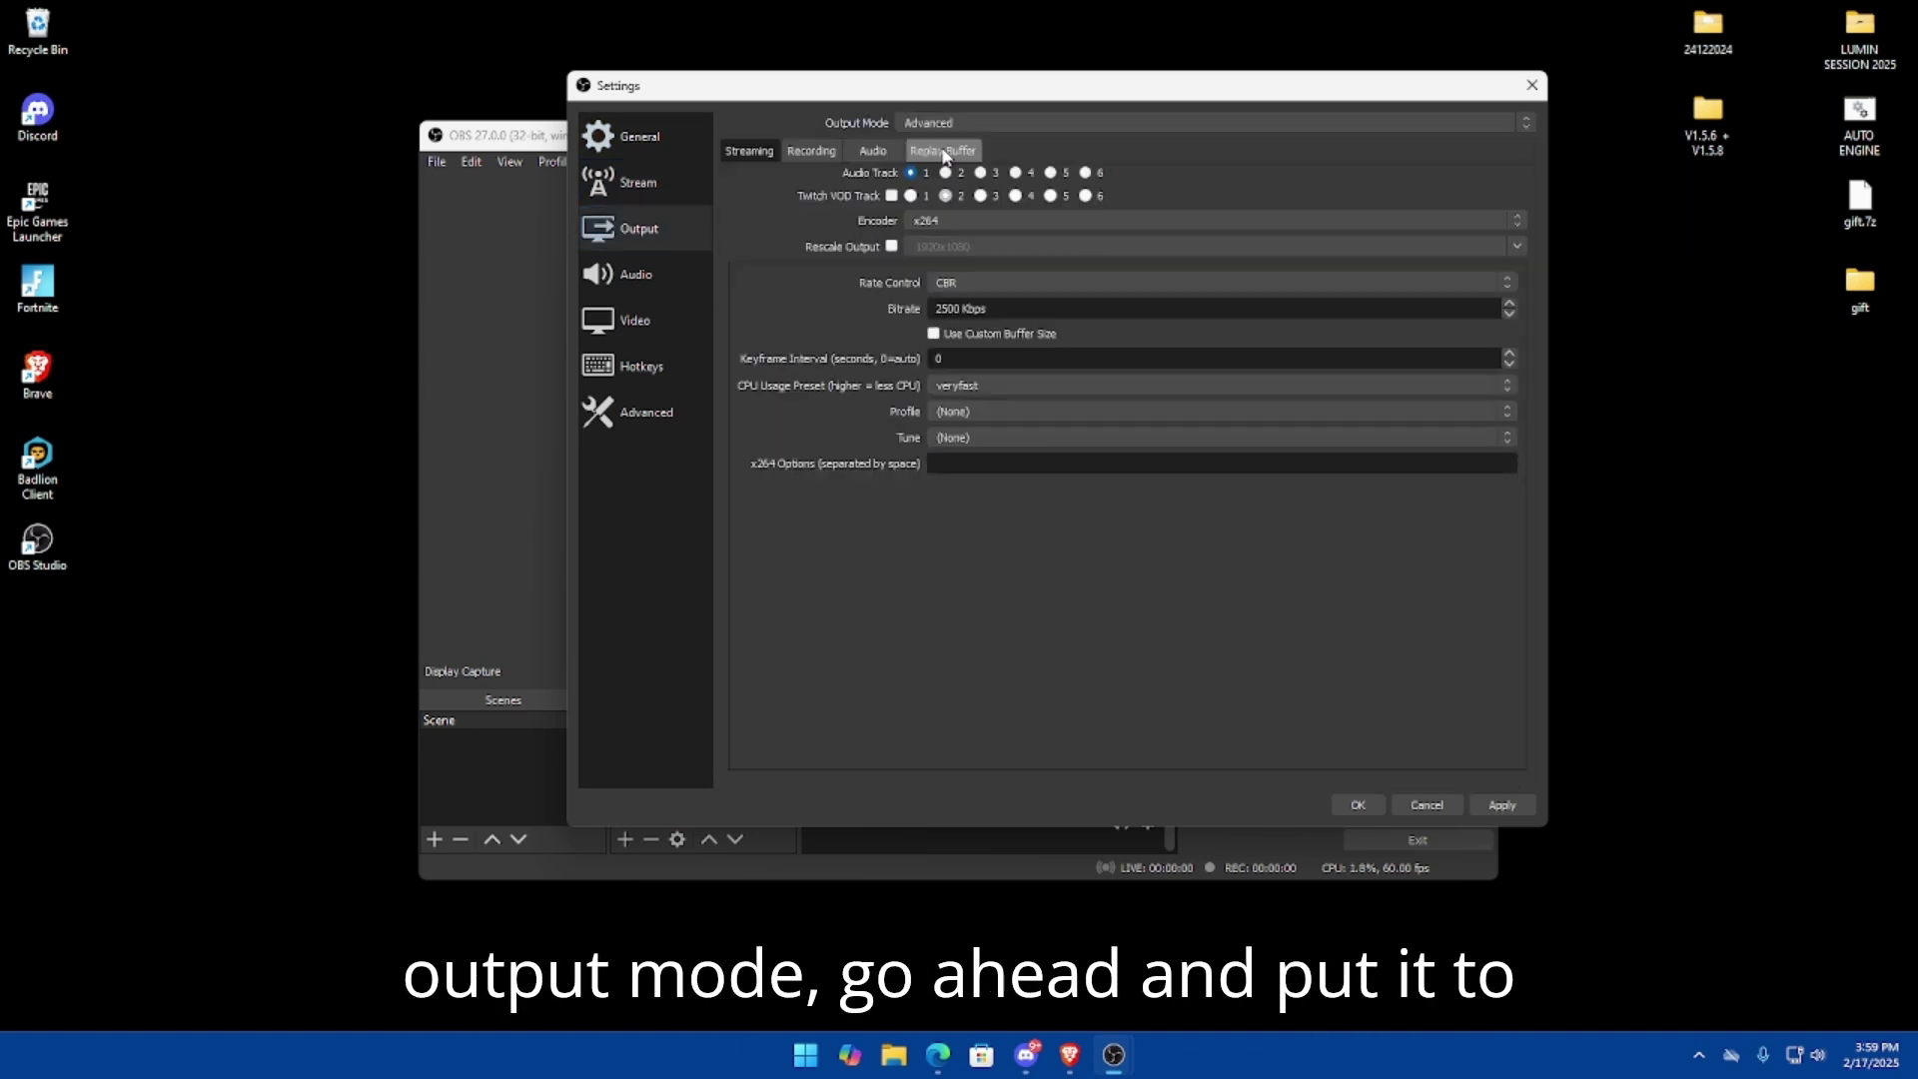
left_click(821, 153)
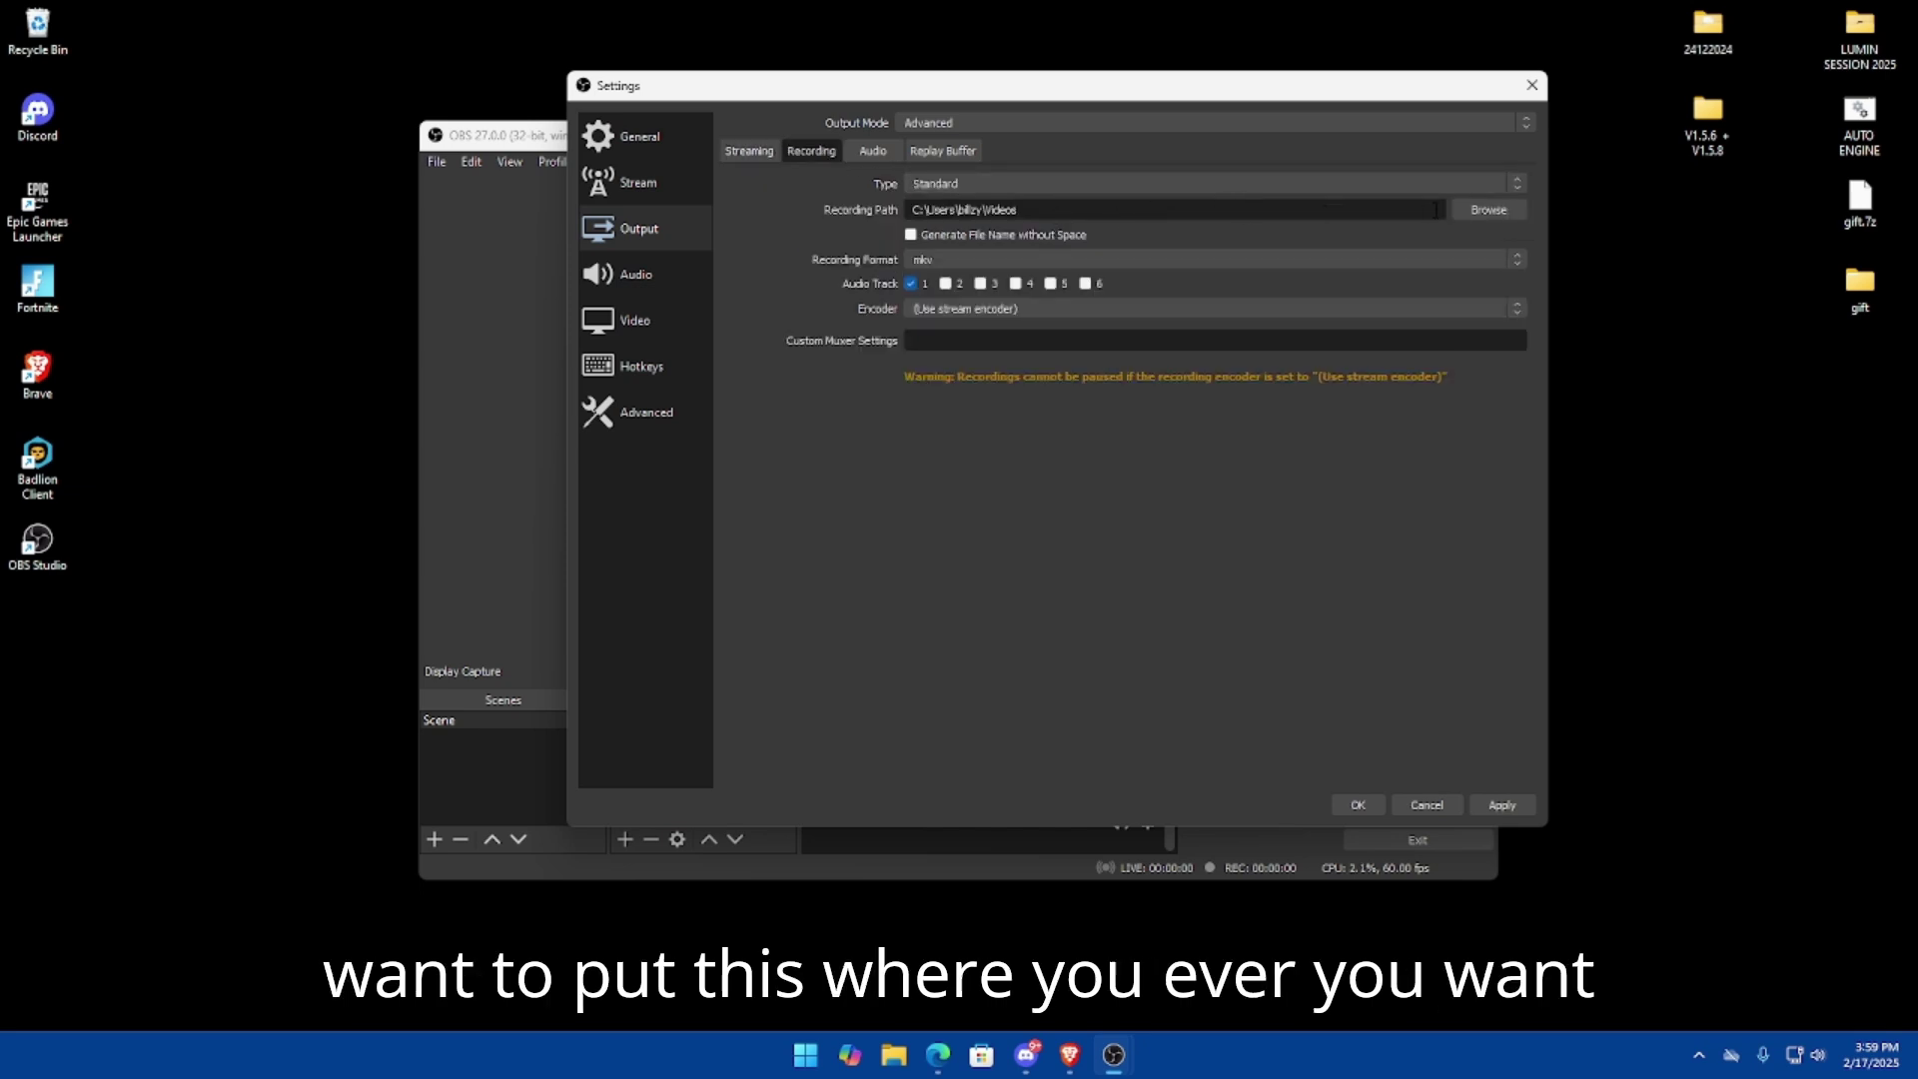
- Create a 'clips' folder on the Desktop and choose it as the recording path
left_click(1489, 210)
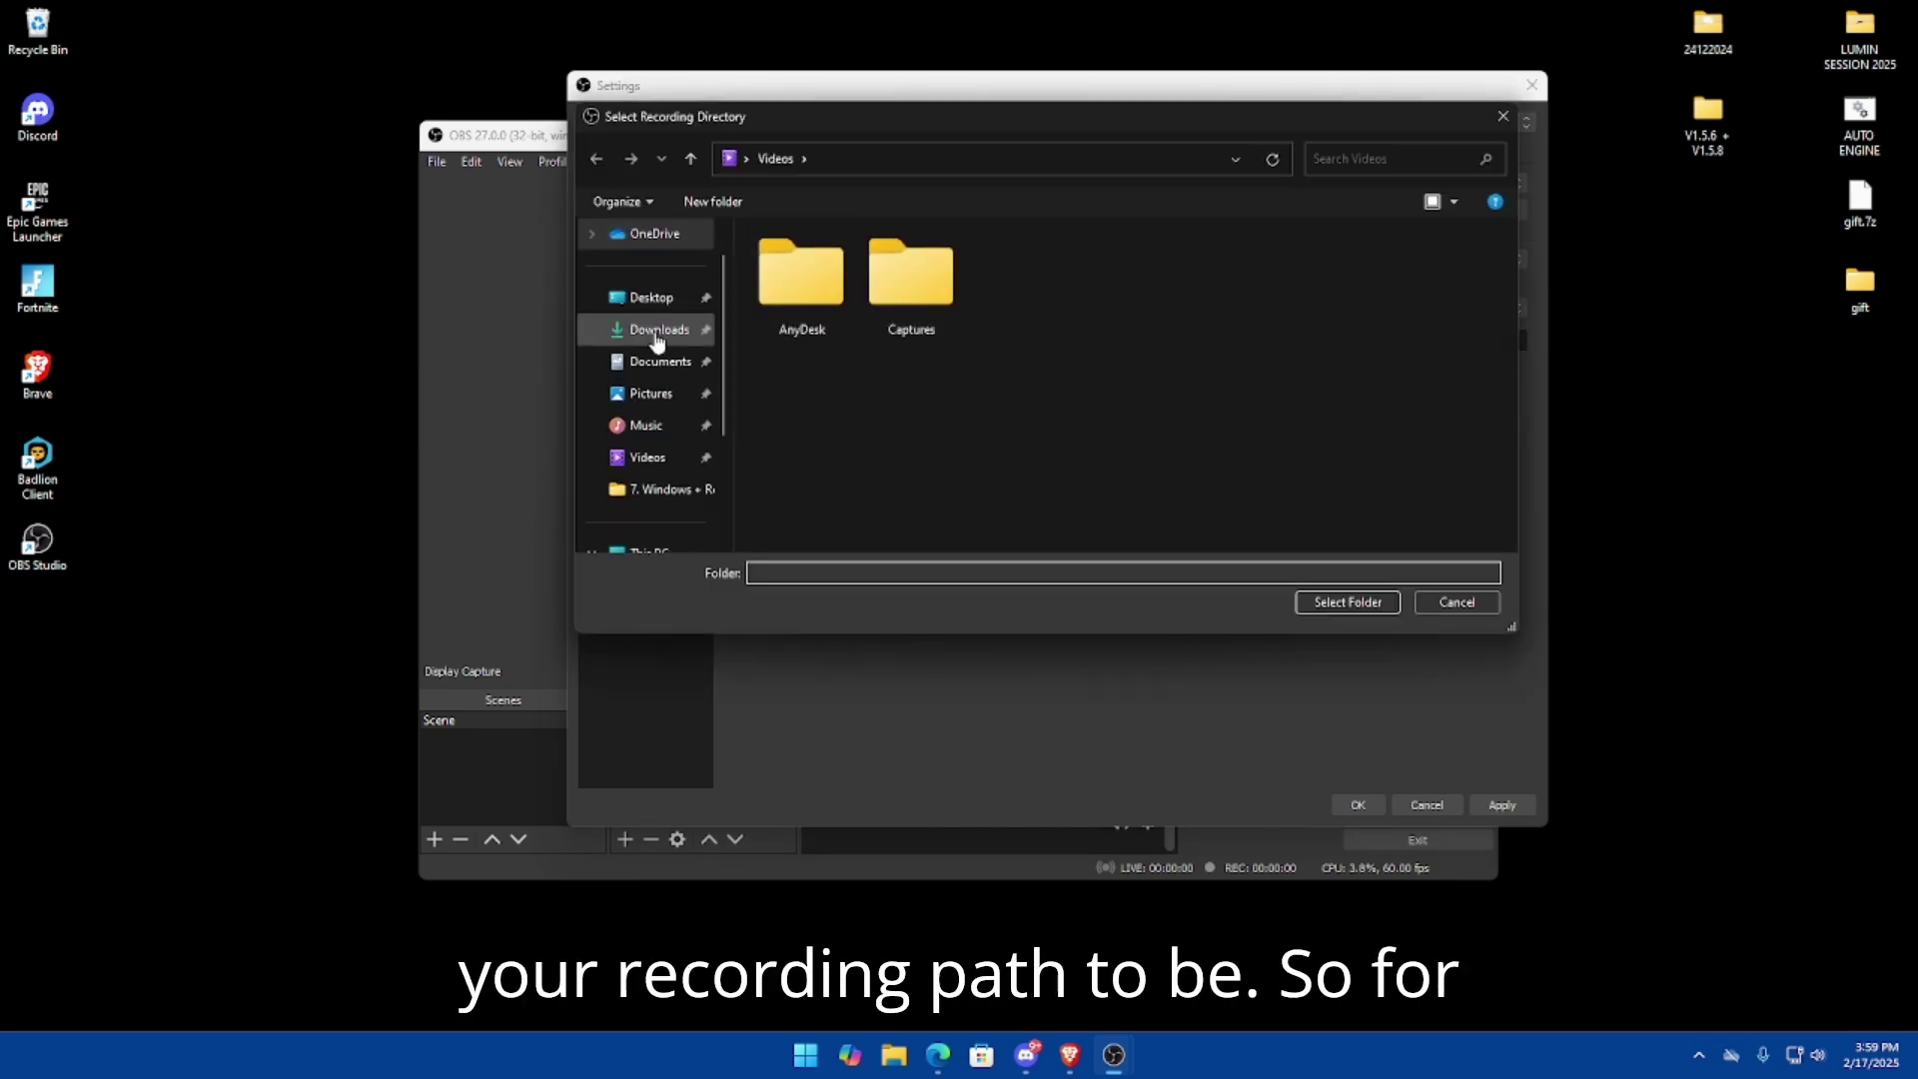
left_click(648, 297)
left_click(863, 571)
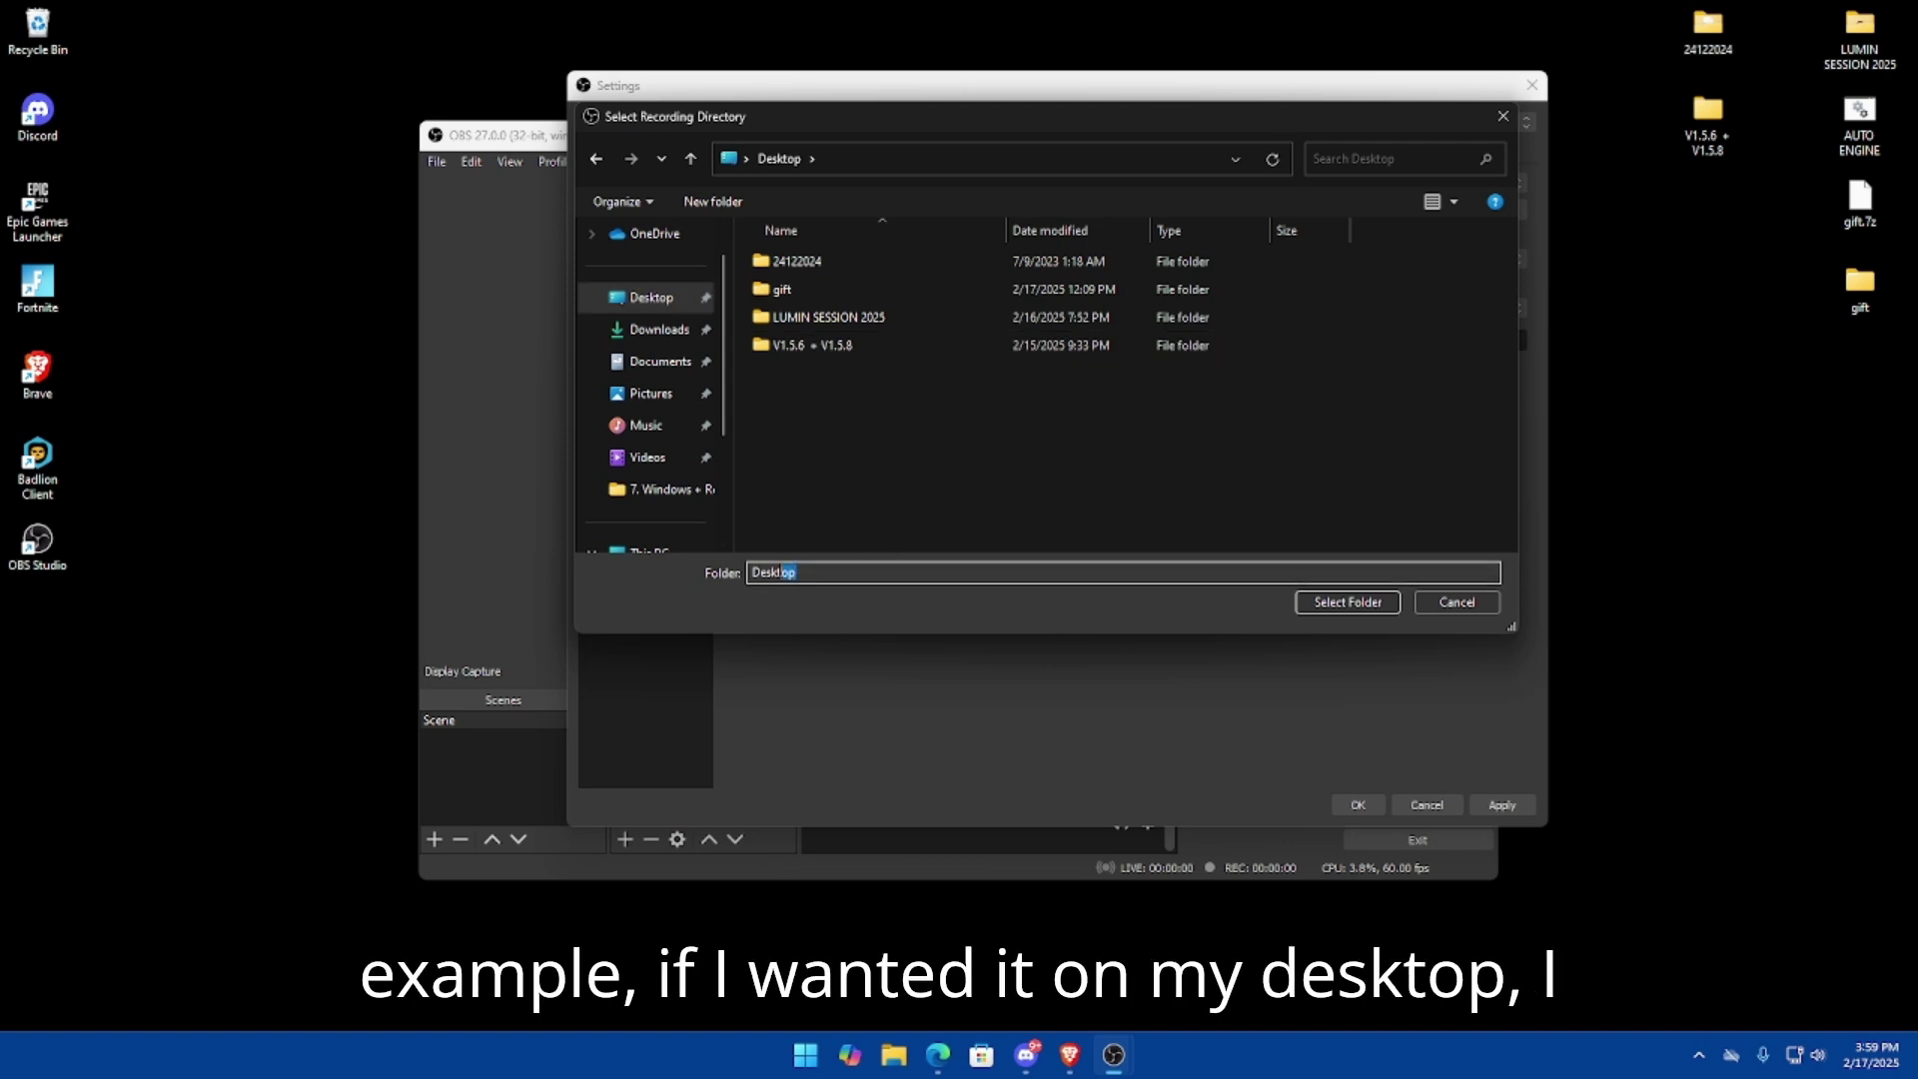
right_click(863, 490)
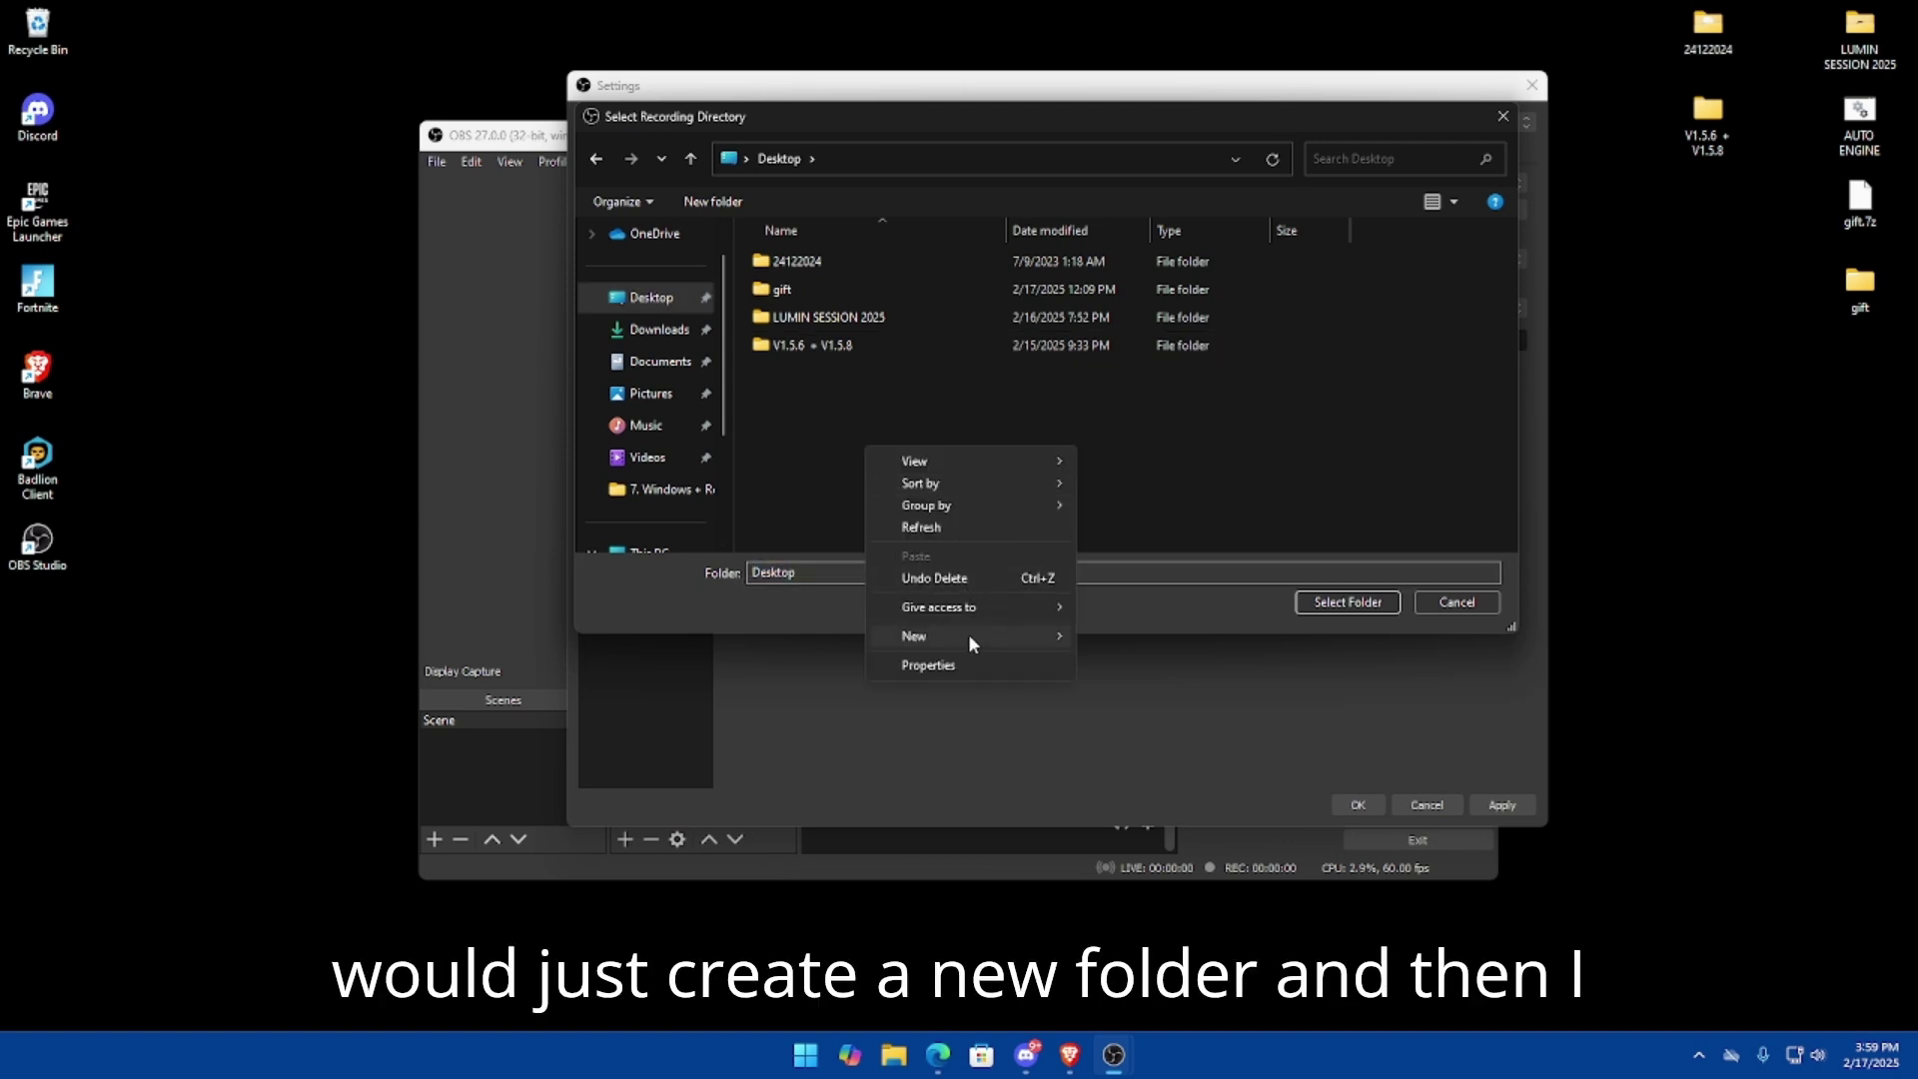
mouse_move(968, 634)
left_click(1127, 638)
type("clips")
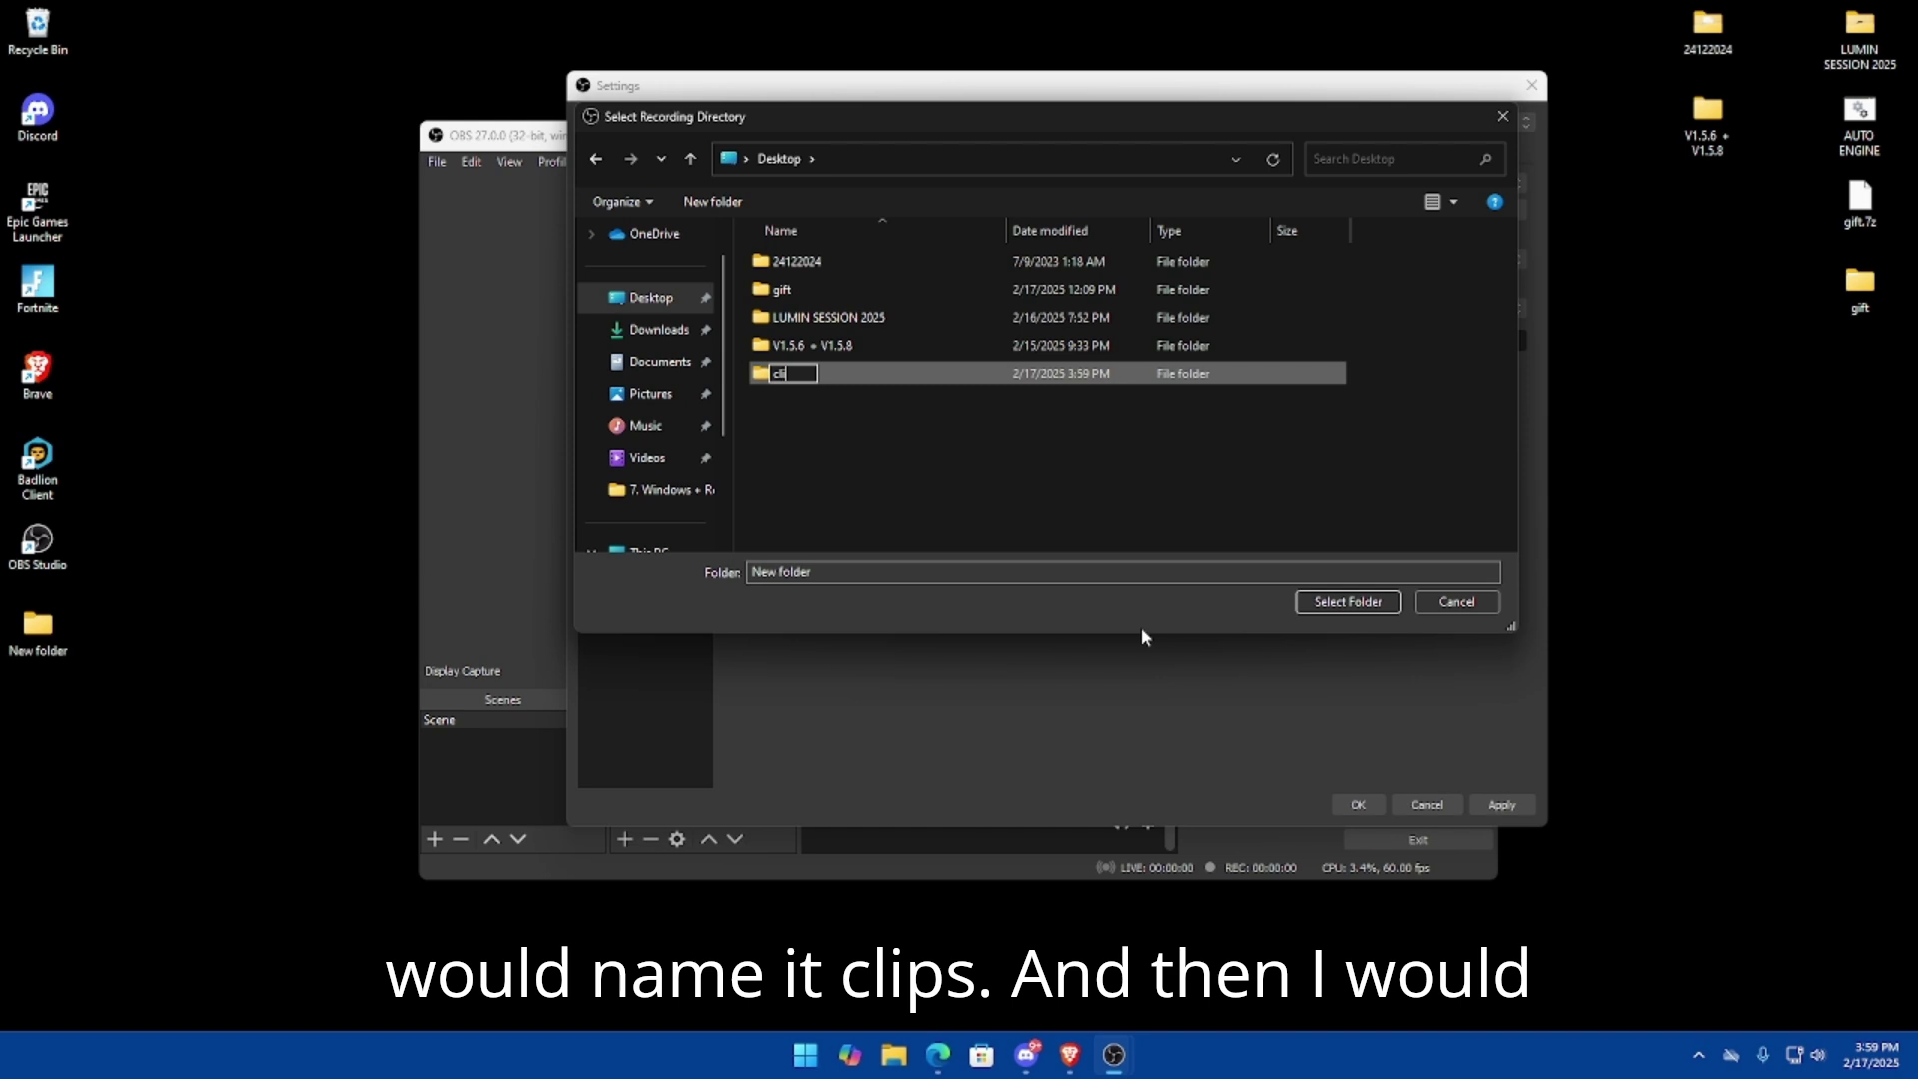
key("Return")
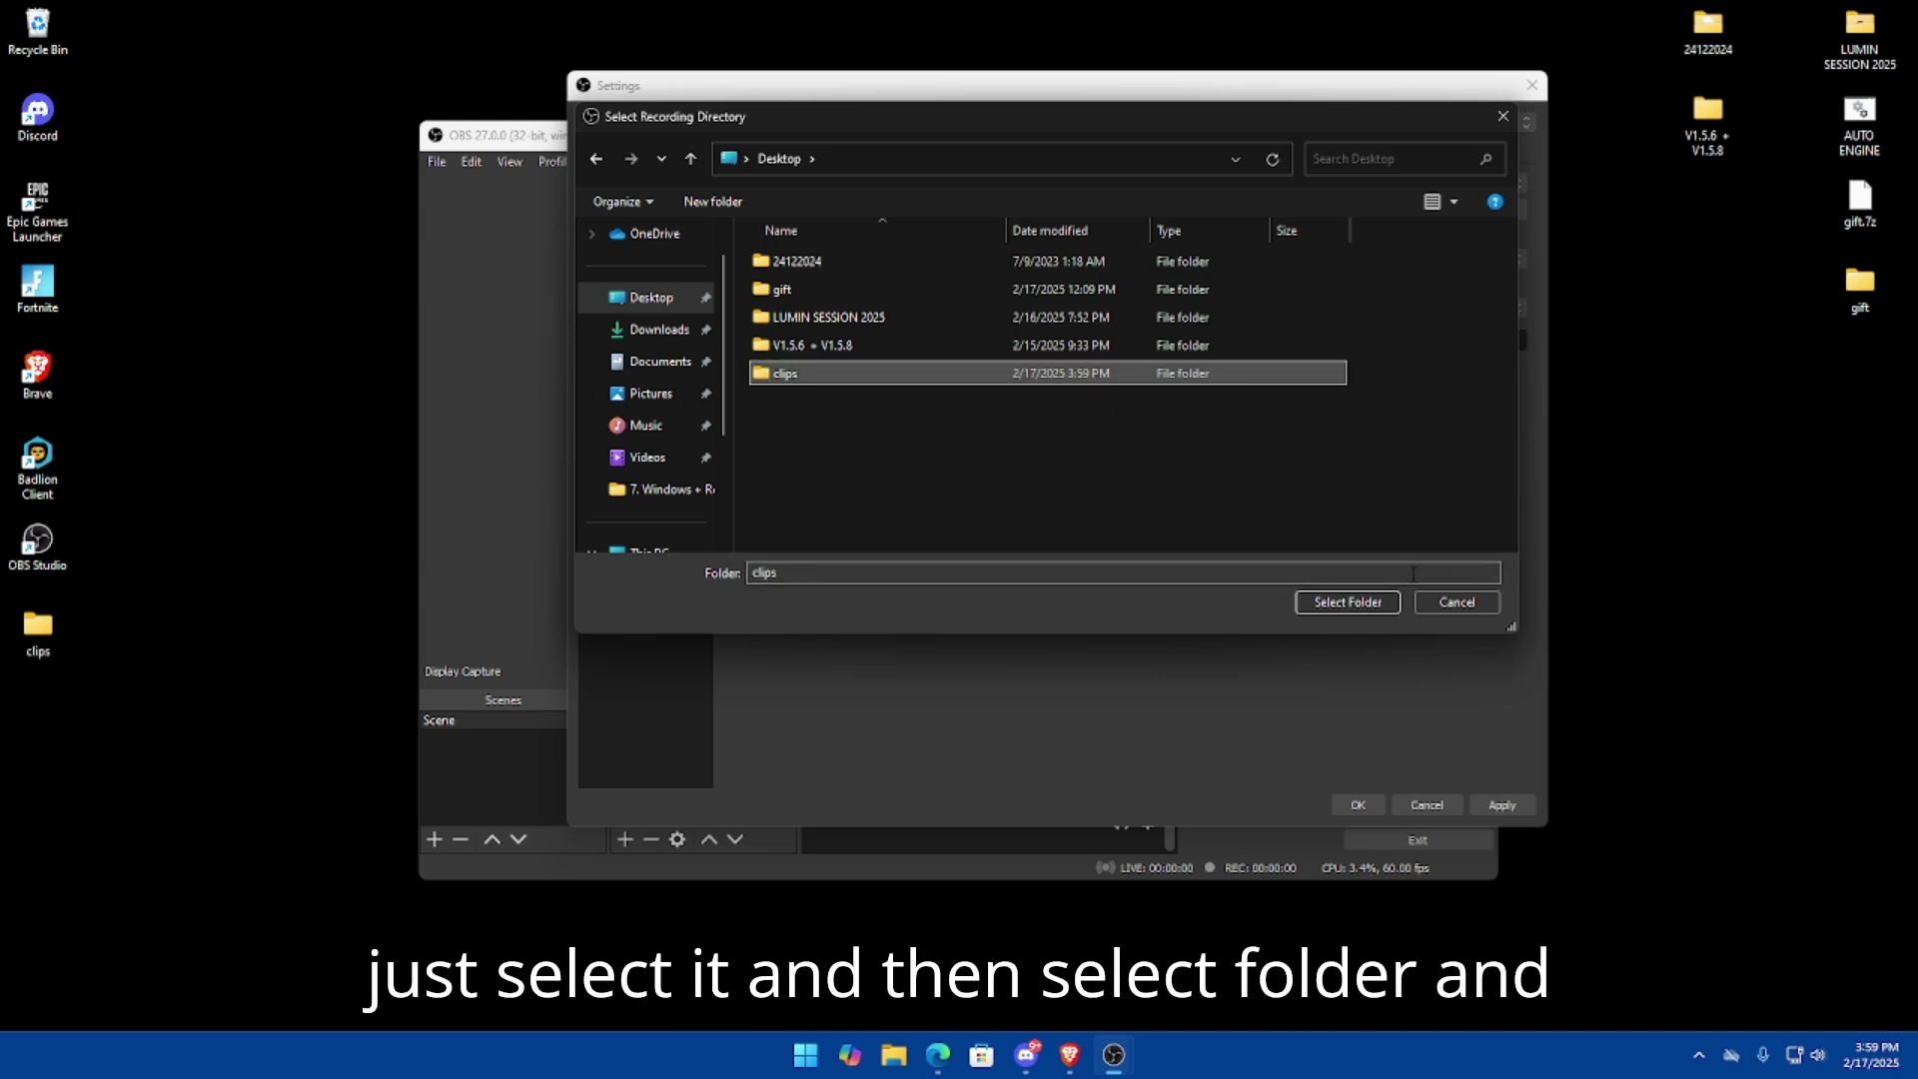
left_click(1328, 603)
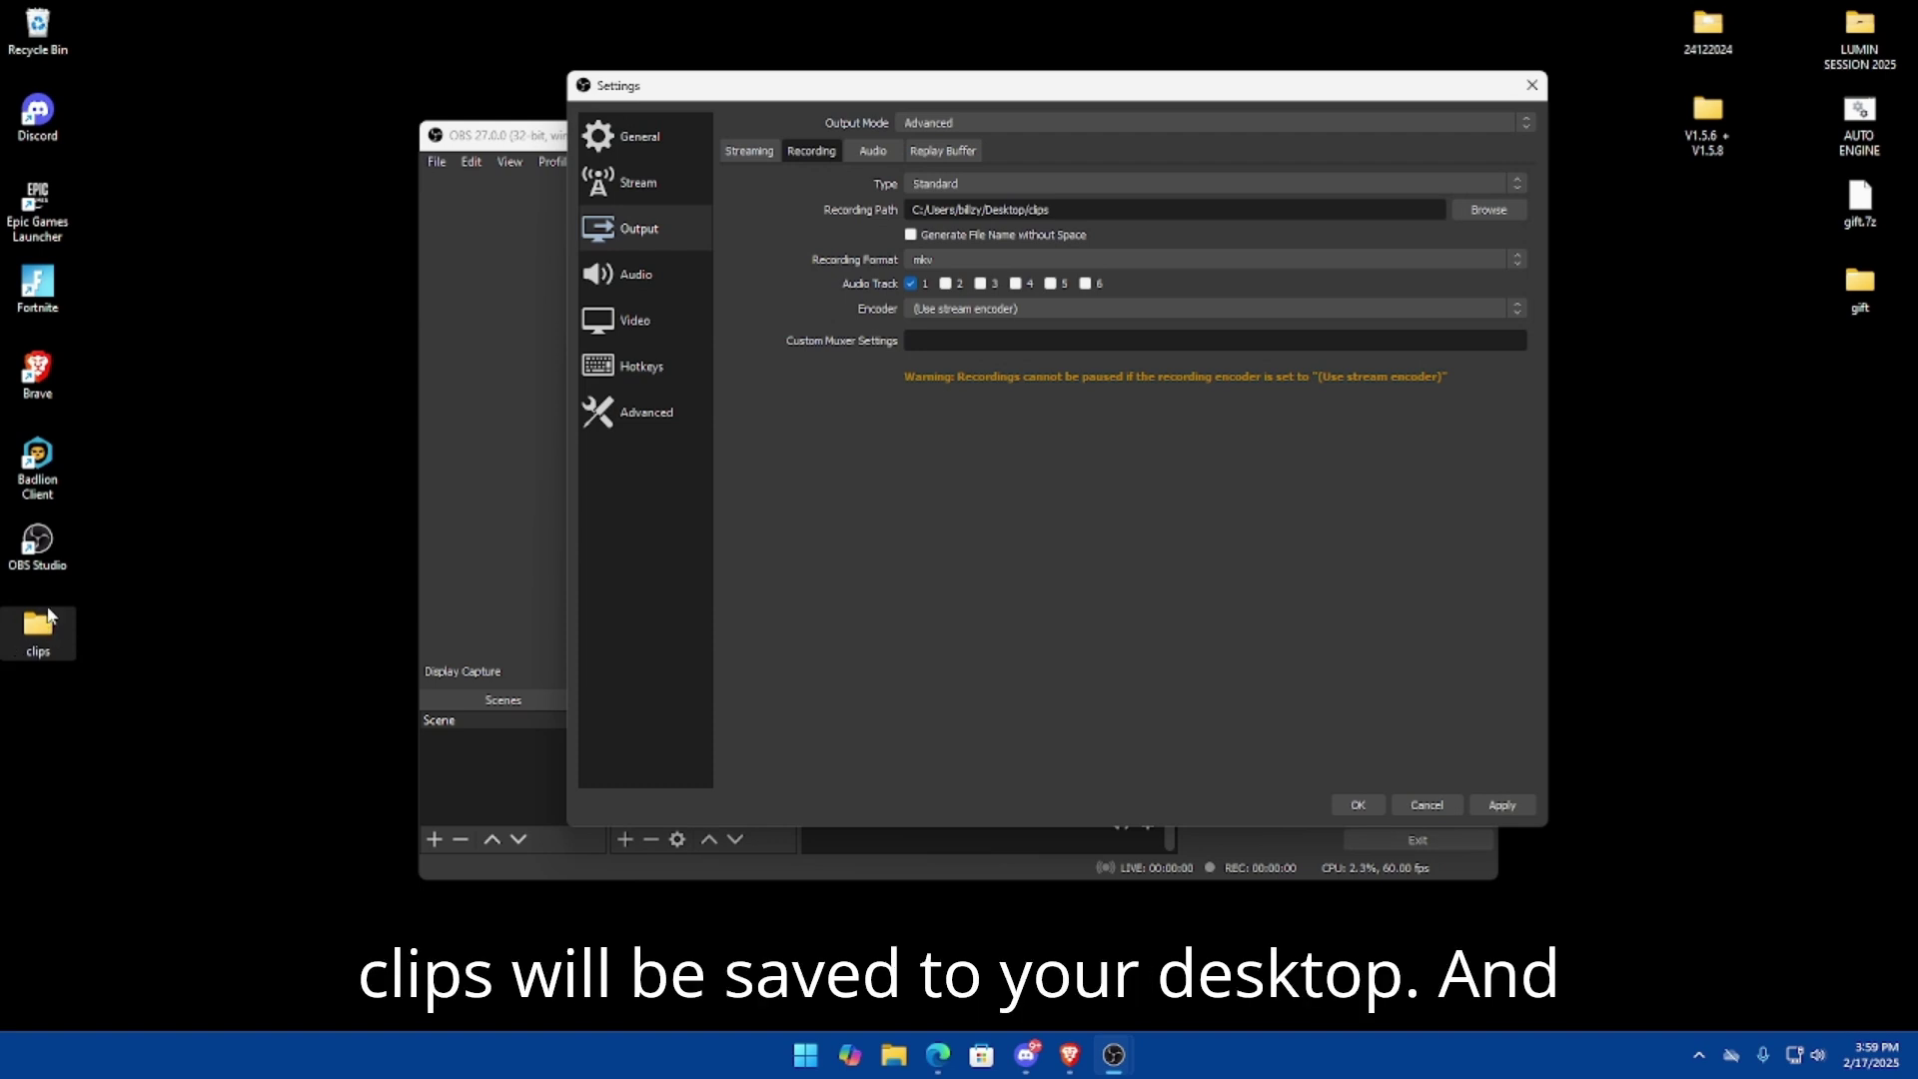
- Set the recording format to mp4 and the encoder to NVIDIA NVENC H.264
left_click(959, 260)
left_click(962, 299)
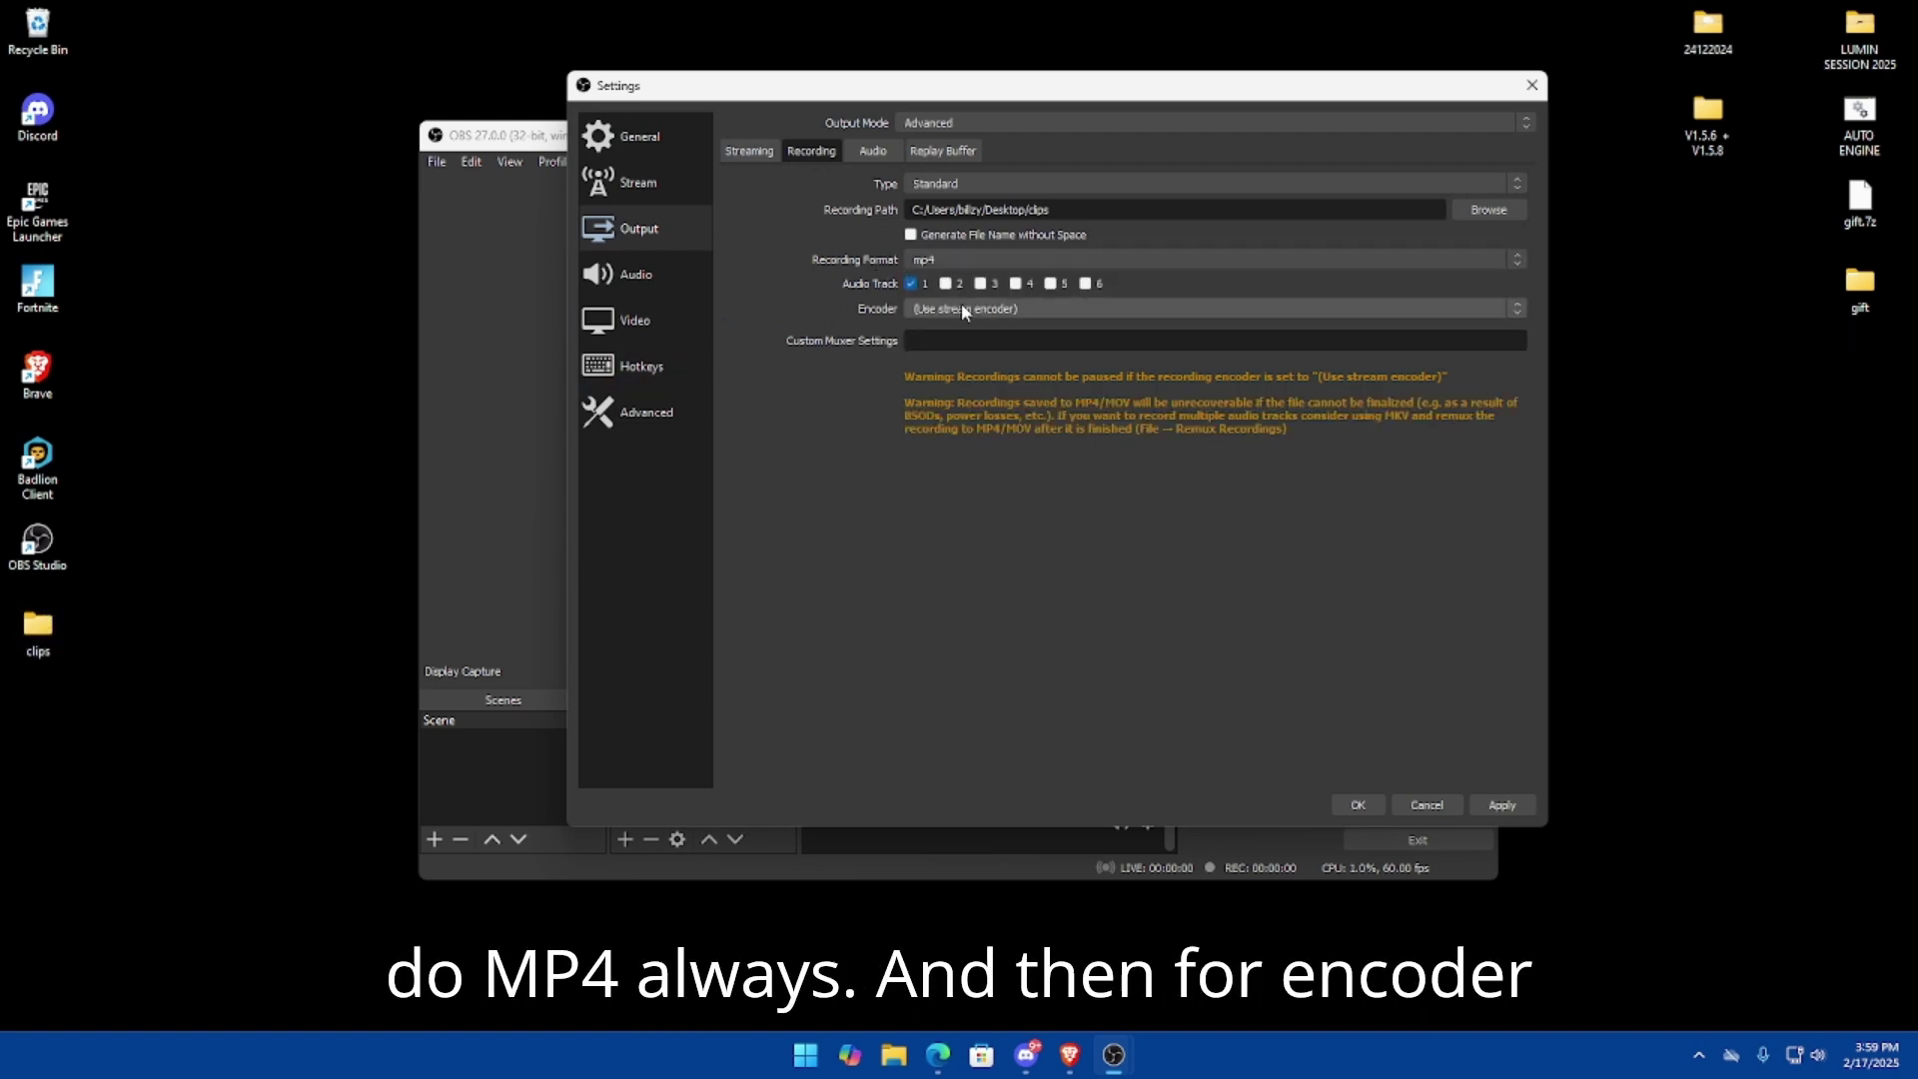
left_click(963, 309)
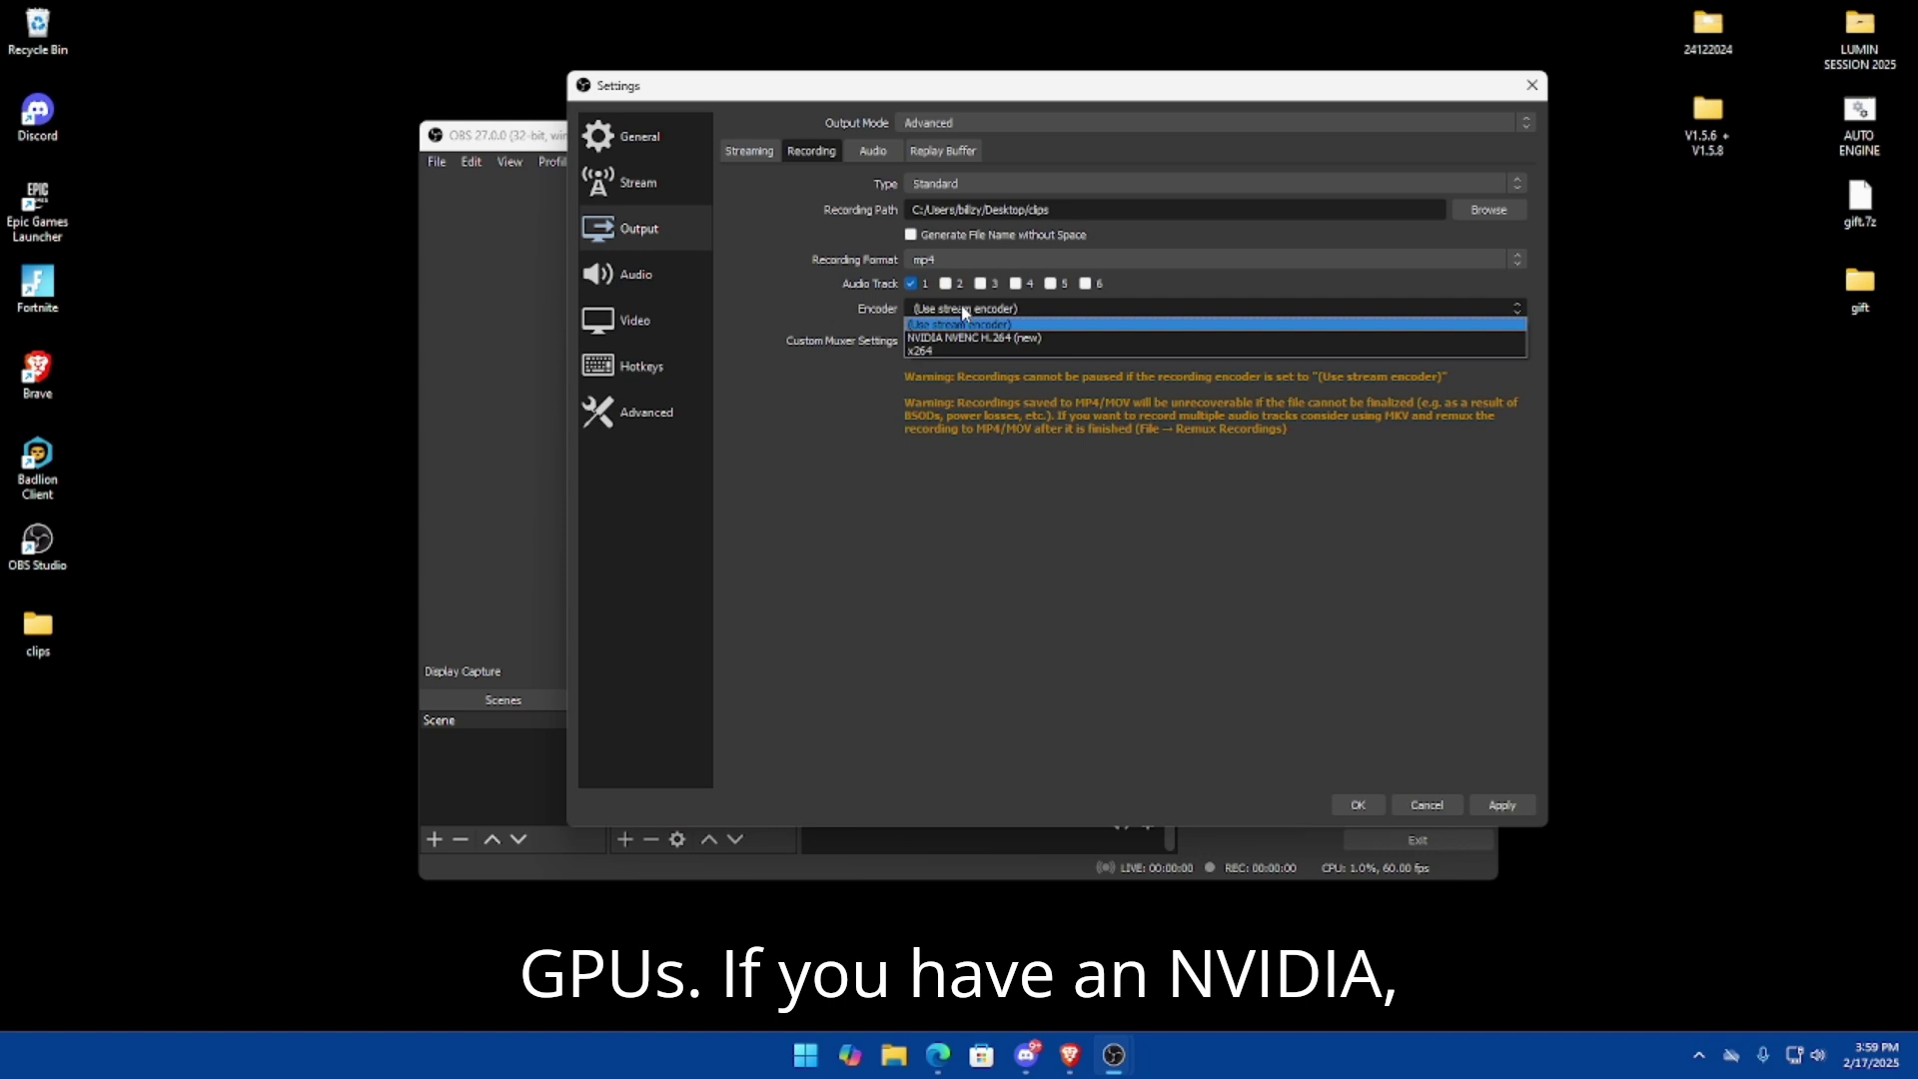
left_click(1011, 338)
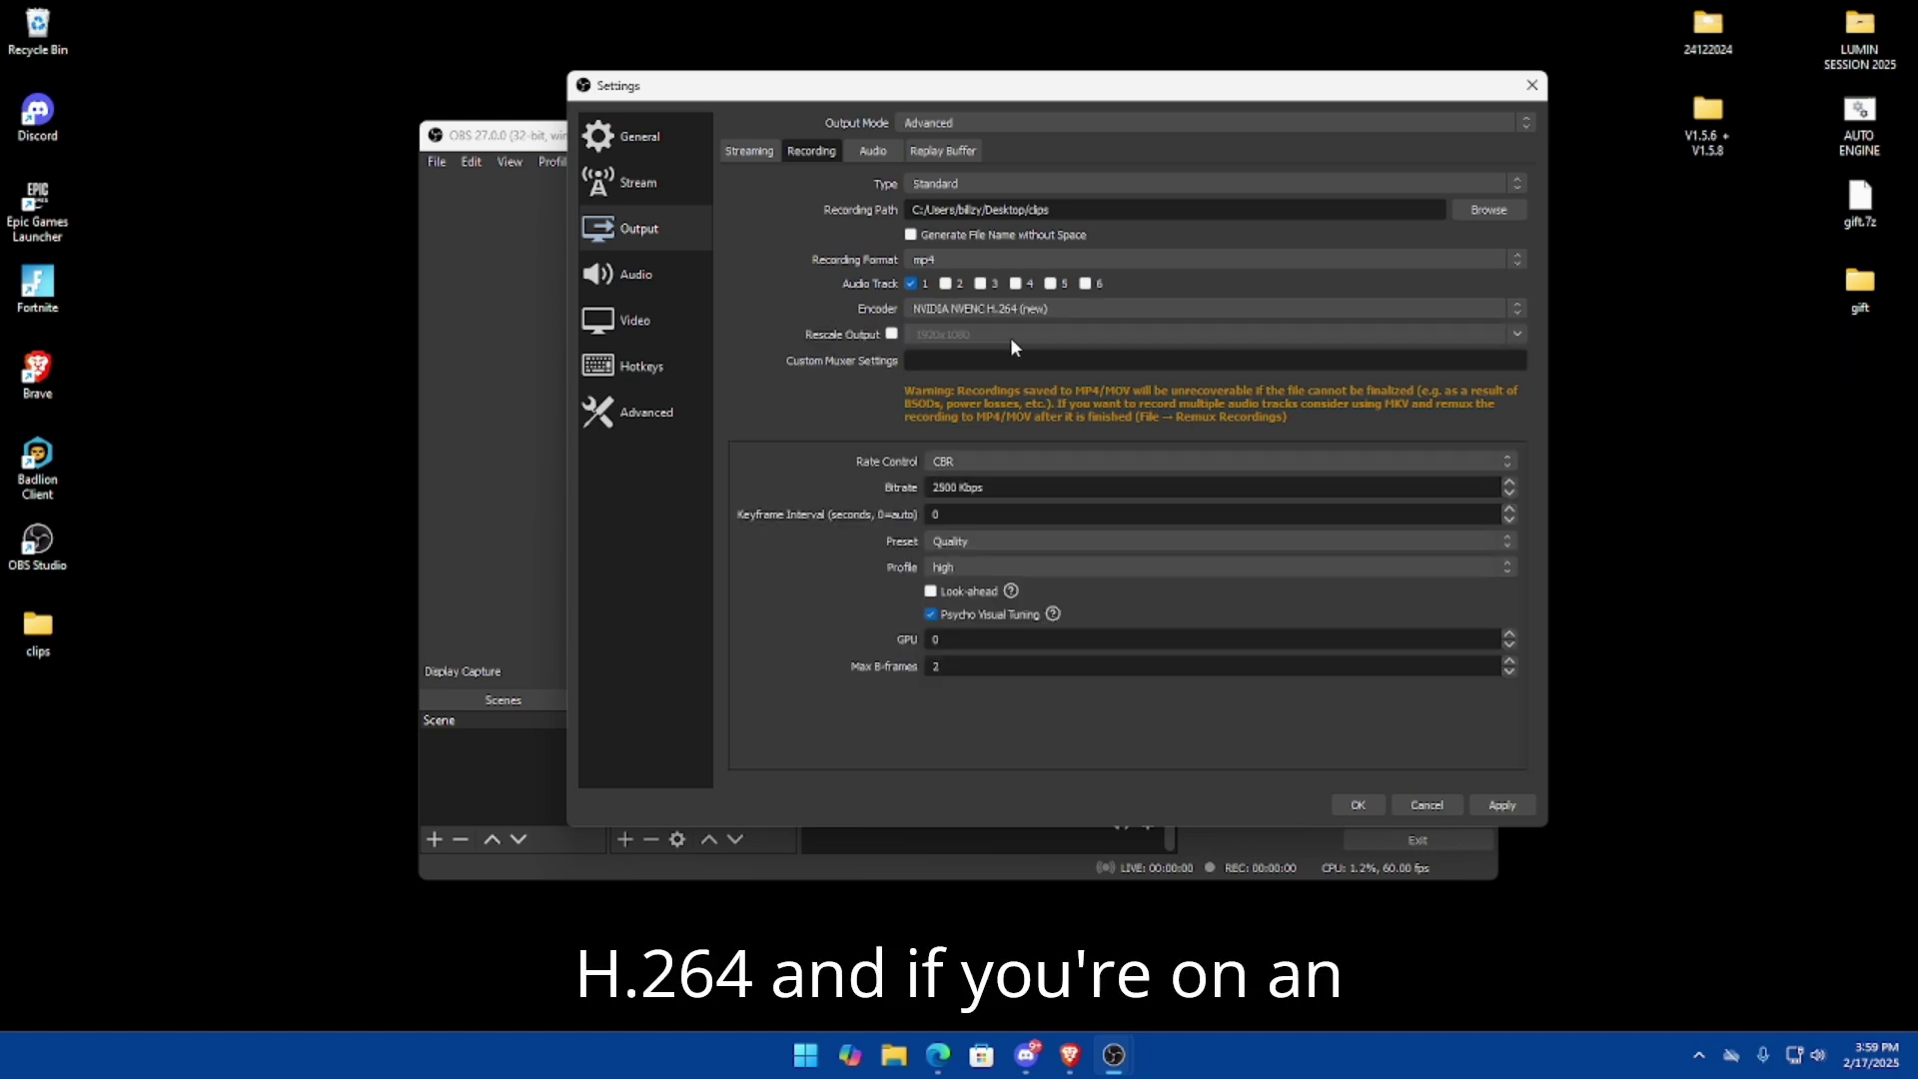
left_click(1002, 309)
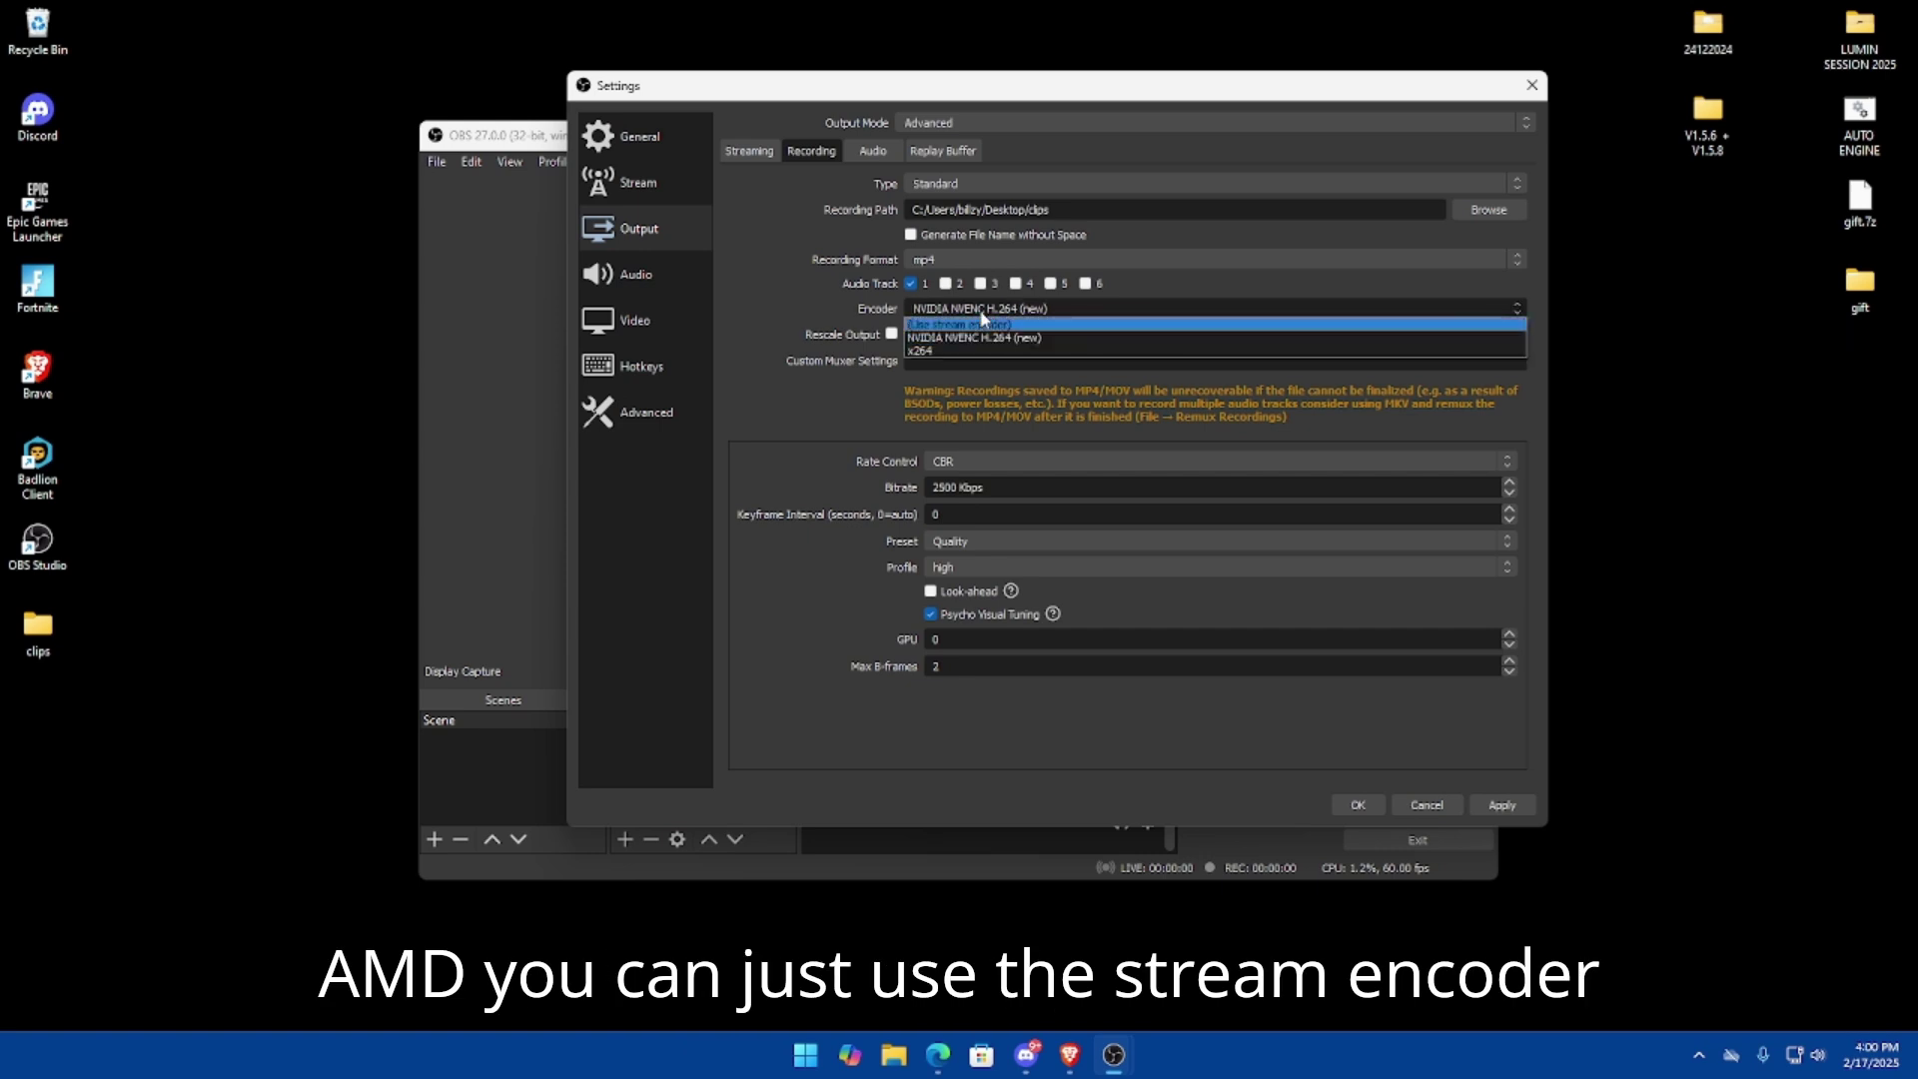
left_click(987, 337)
left_click(992, 314)
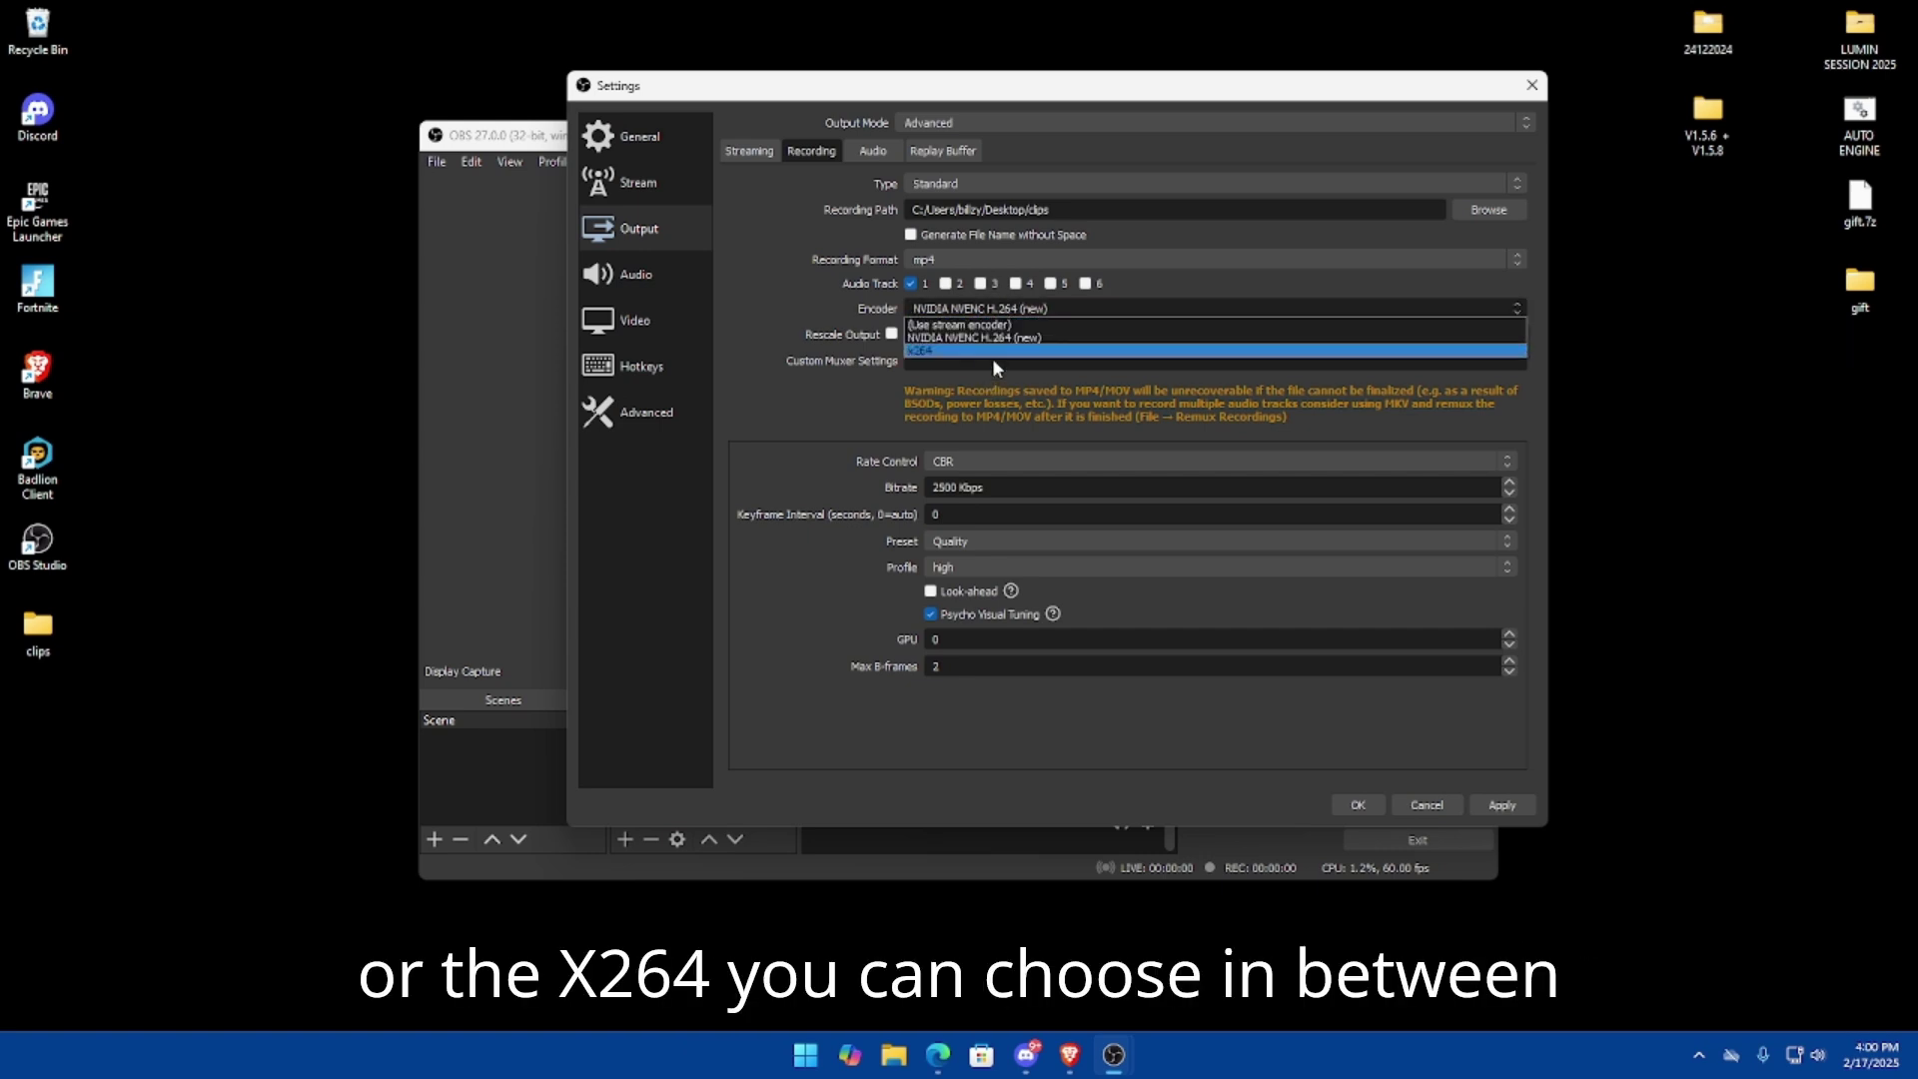
left_click(969, 340)
left_click(975, 308)
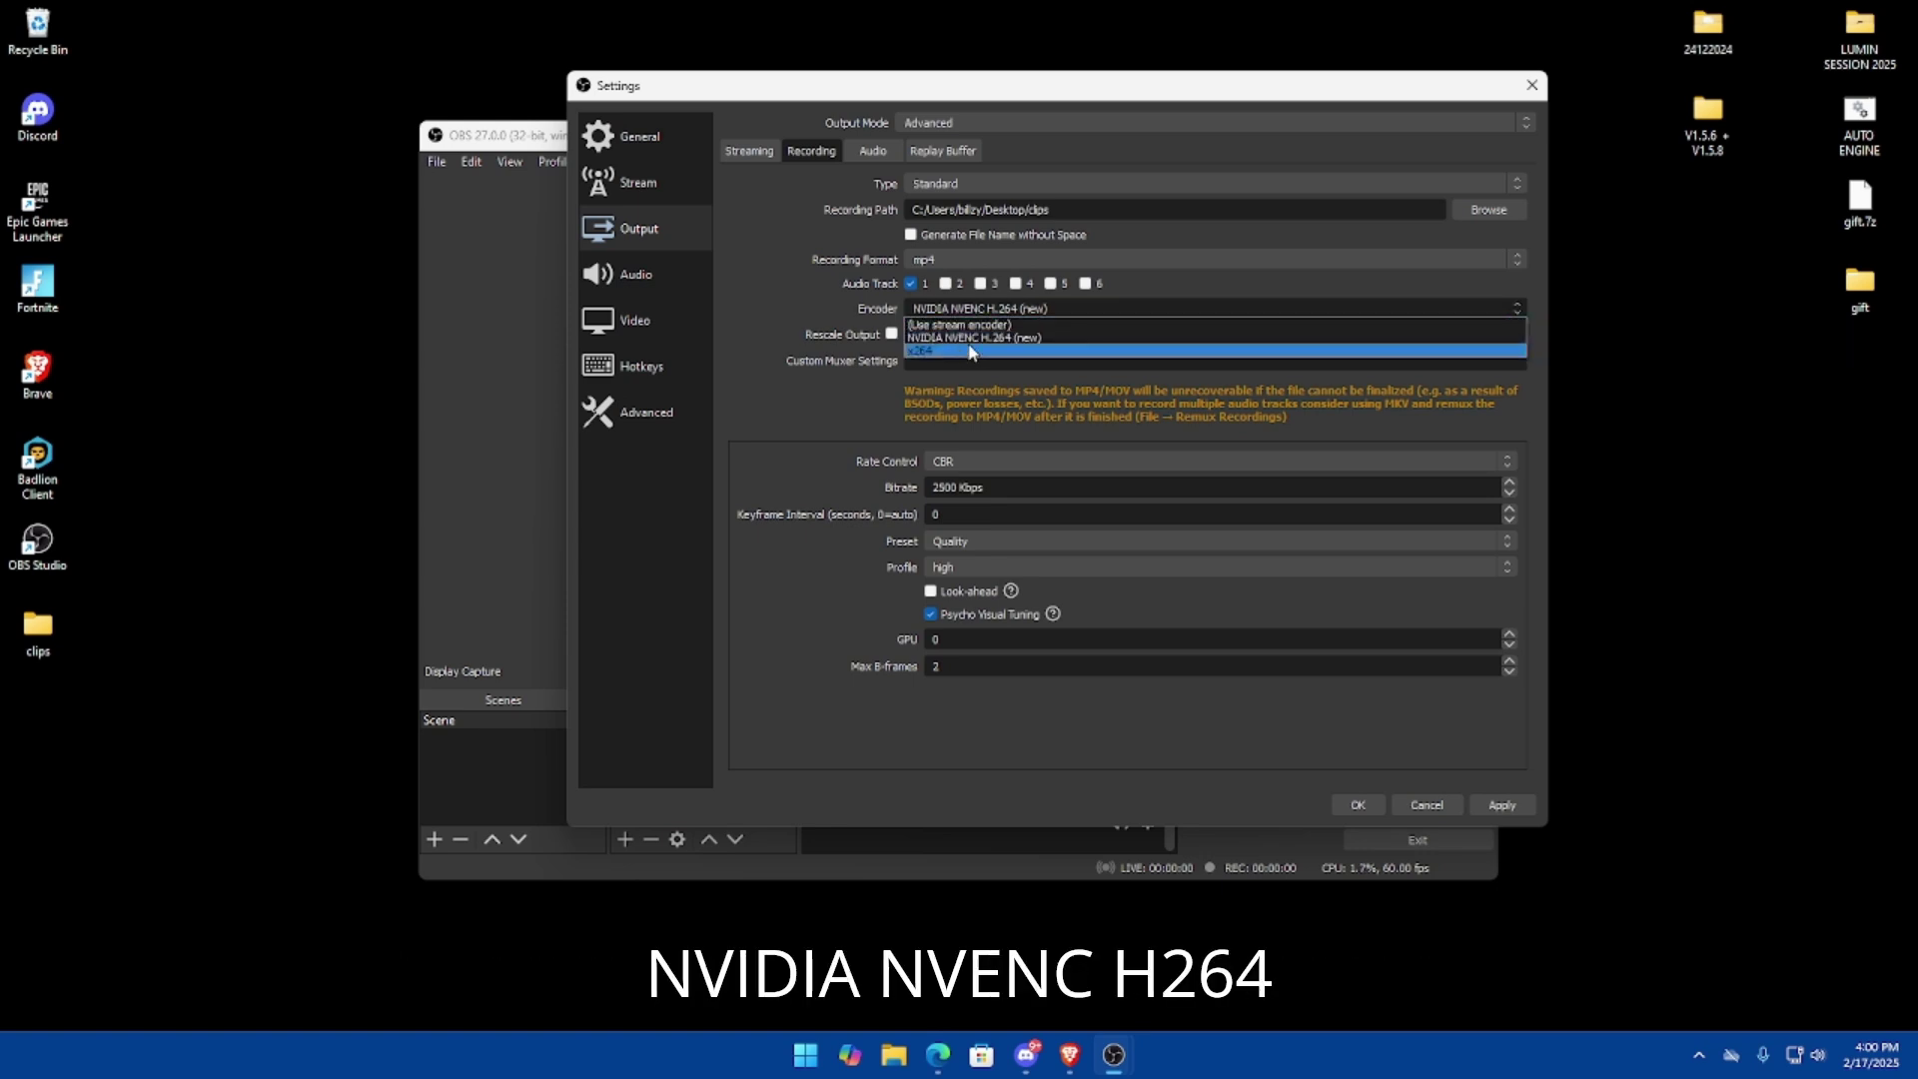
key("Escape")
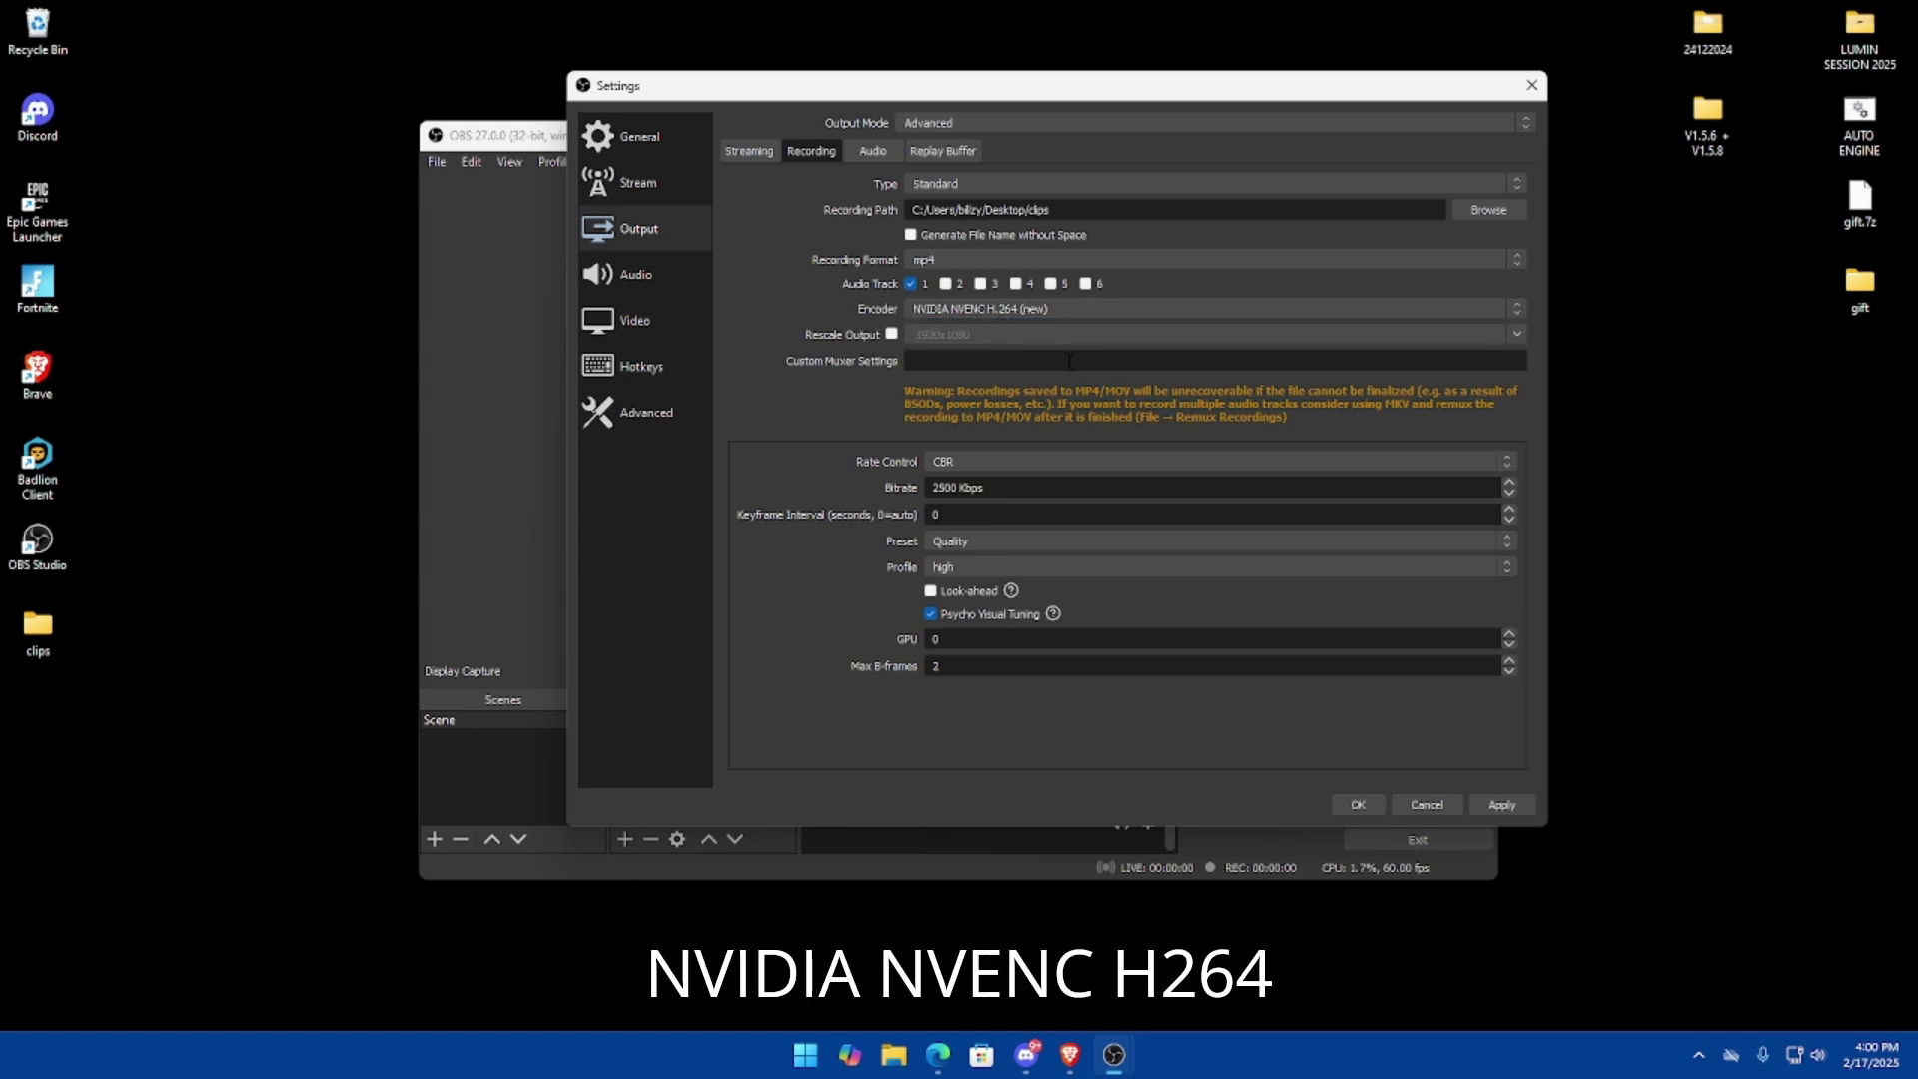
- Set rate control to CQP with CQ Level 17 and the Low-Latency preset
left_click(961, 457)
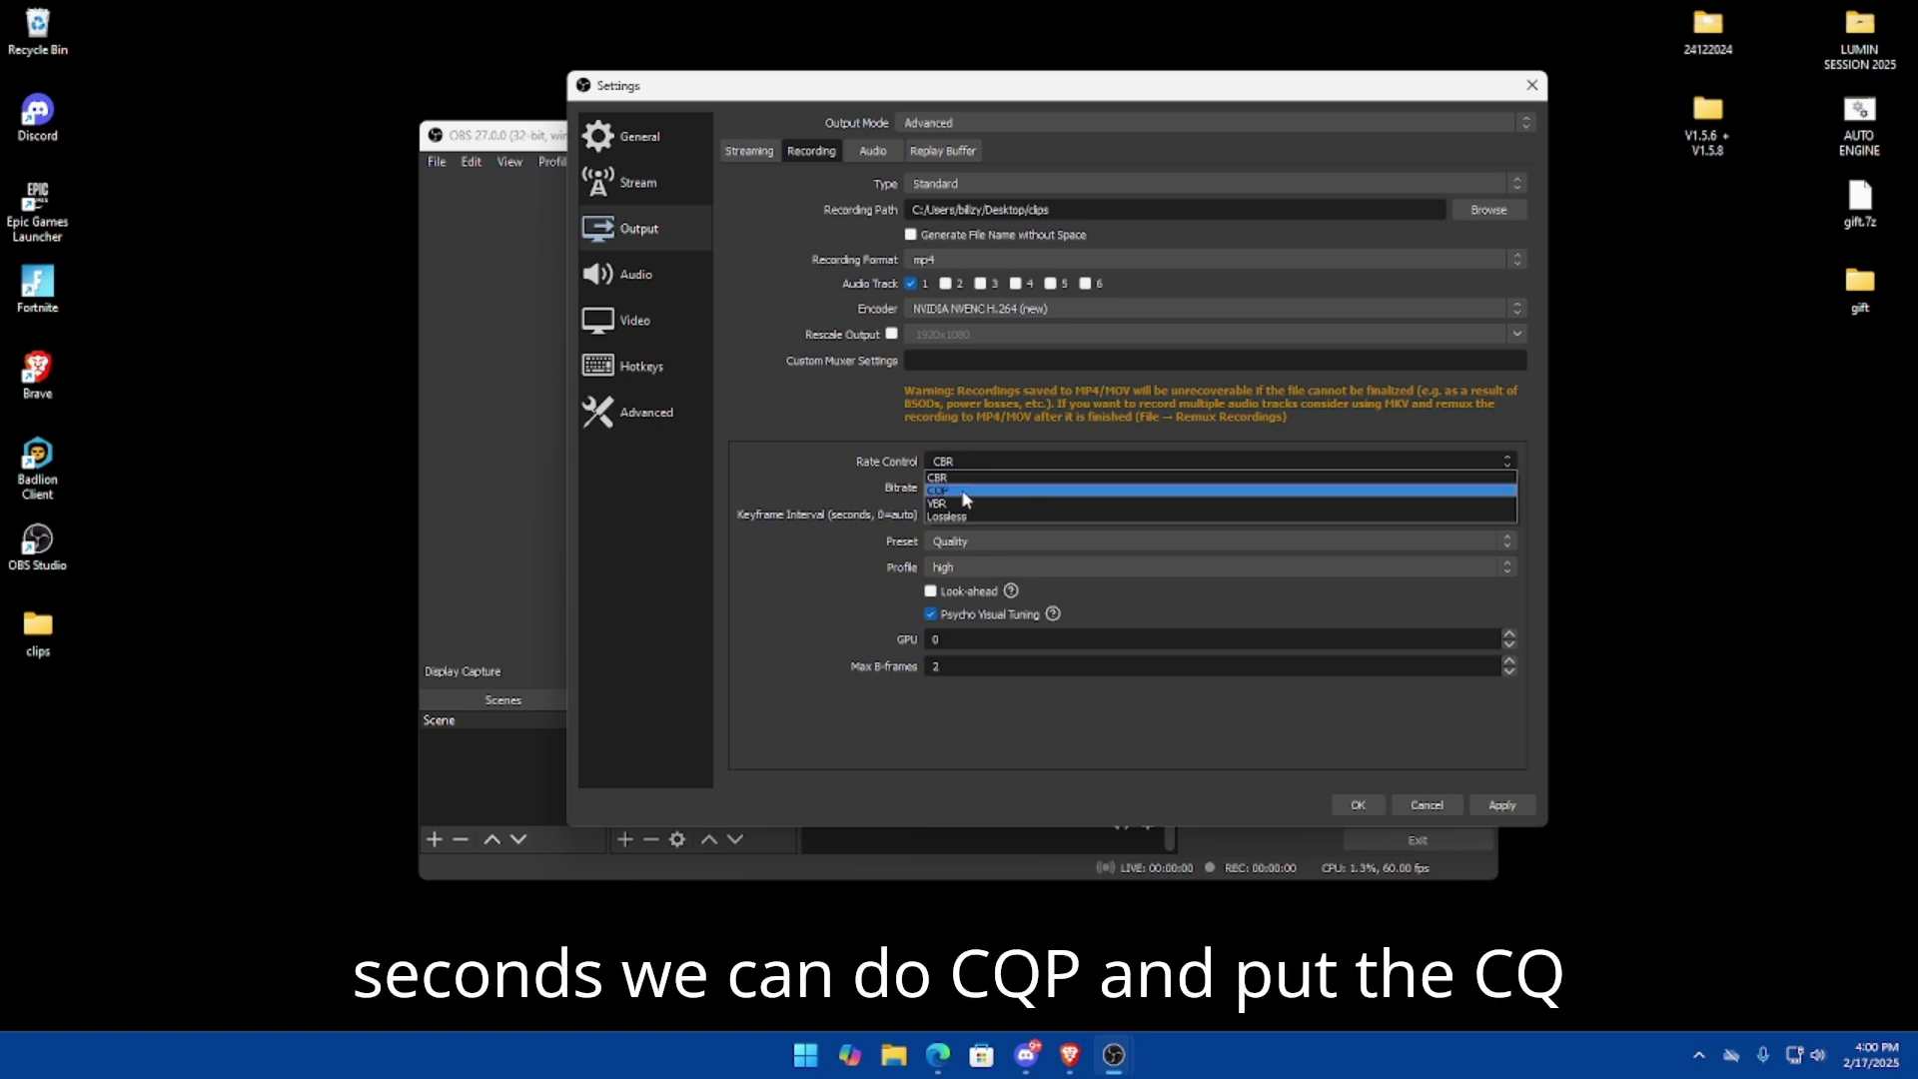
left_click(965, 491)
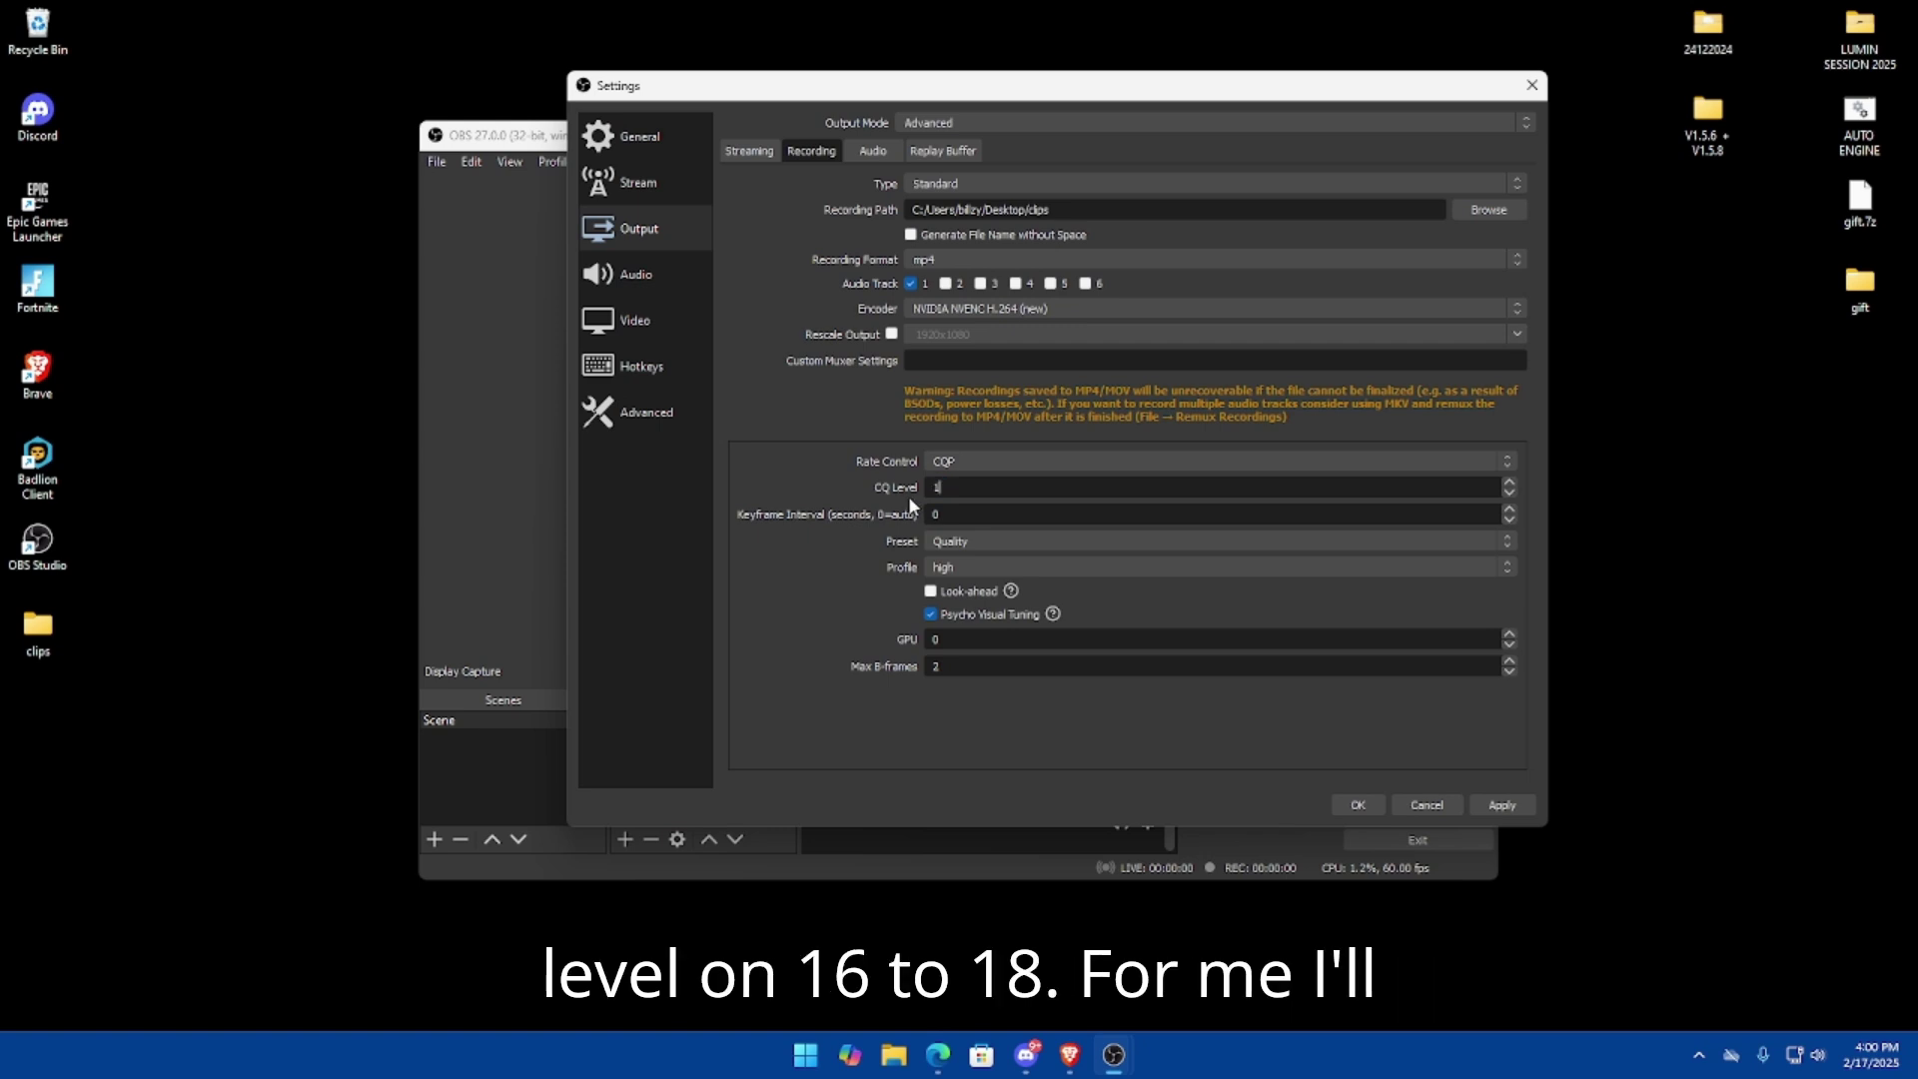
type("7")
left_click(965, 544)
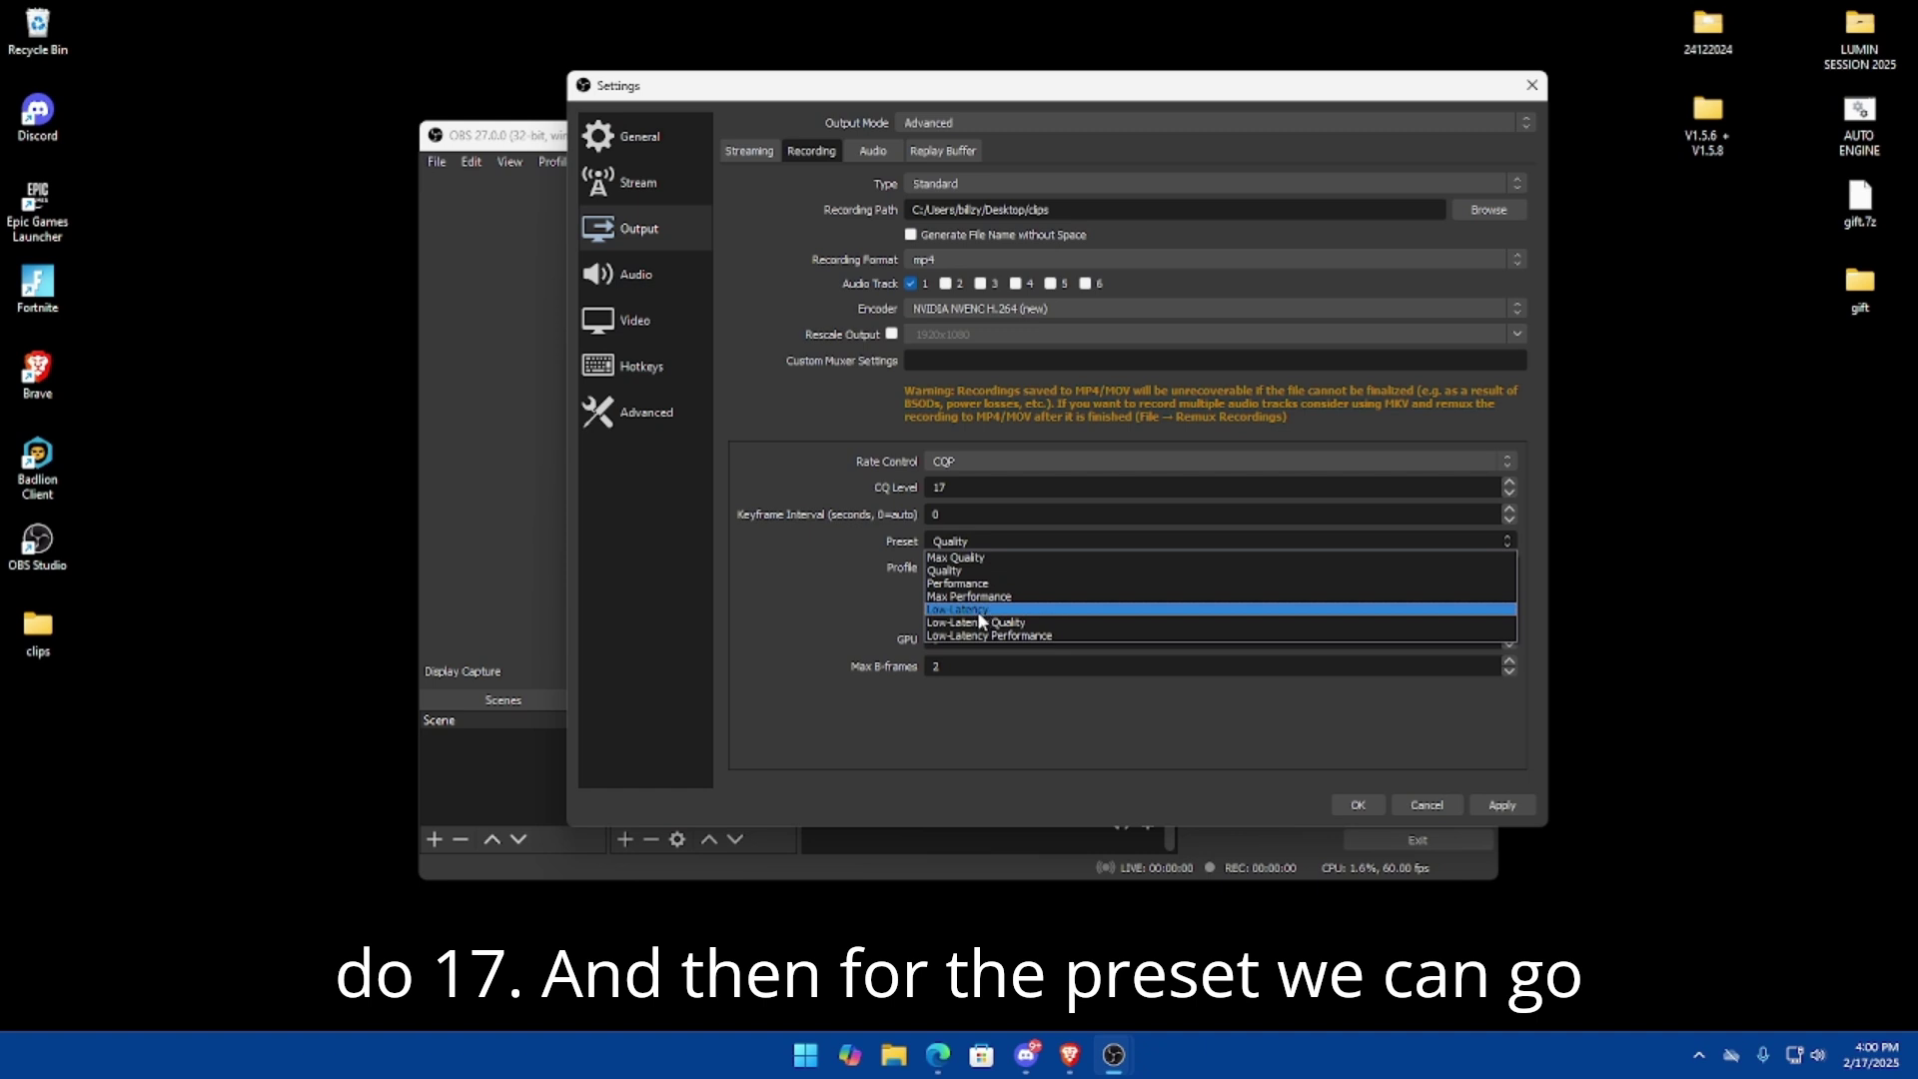
left_click(977, 610)
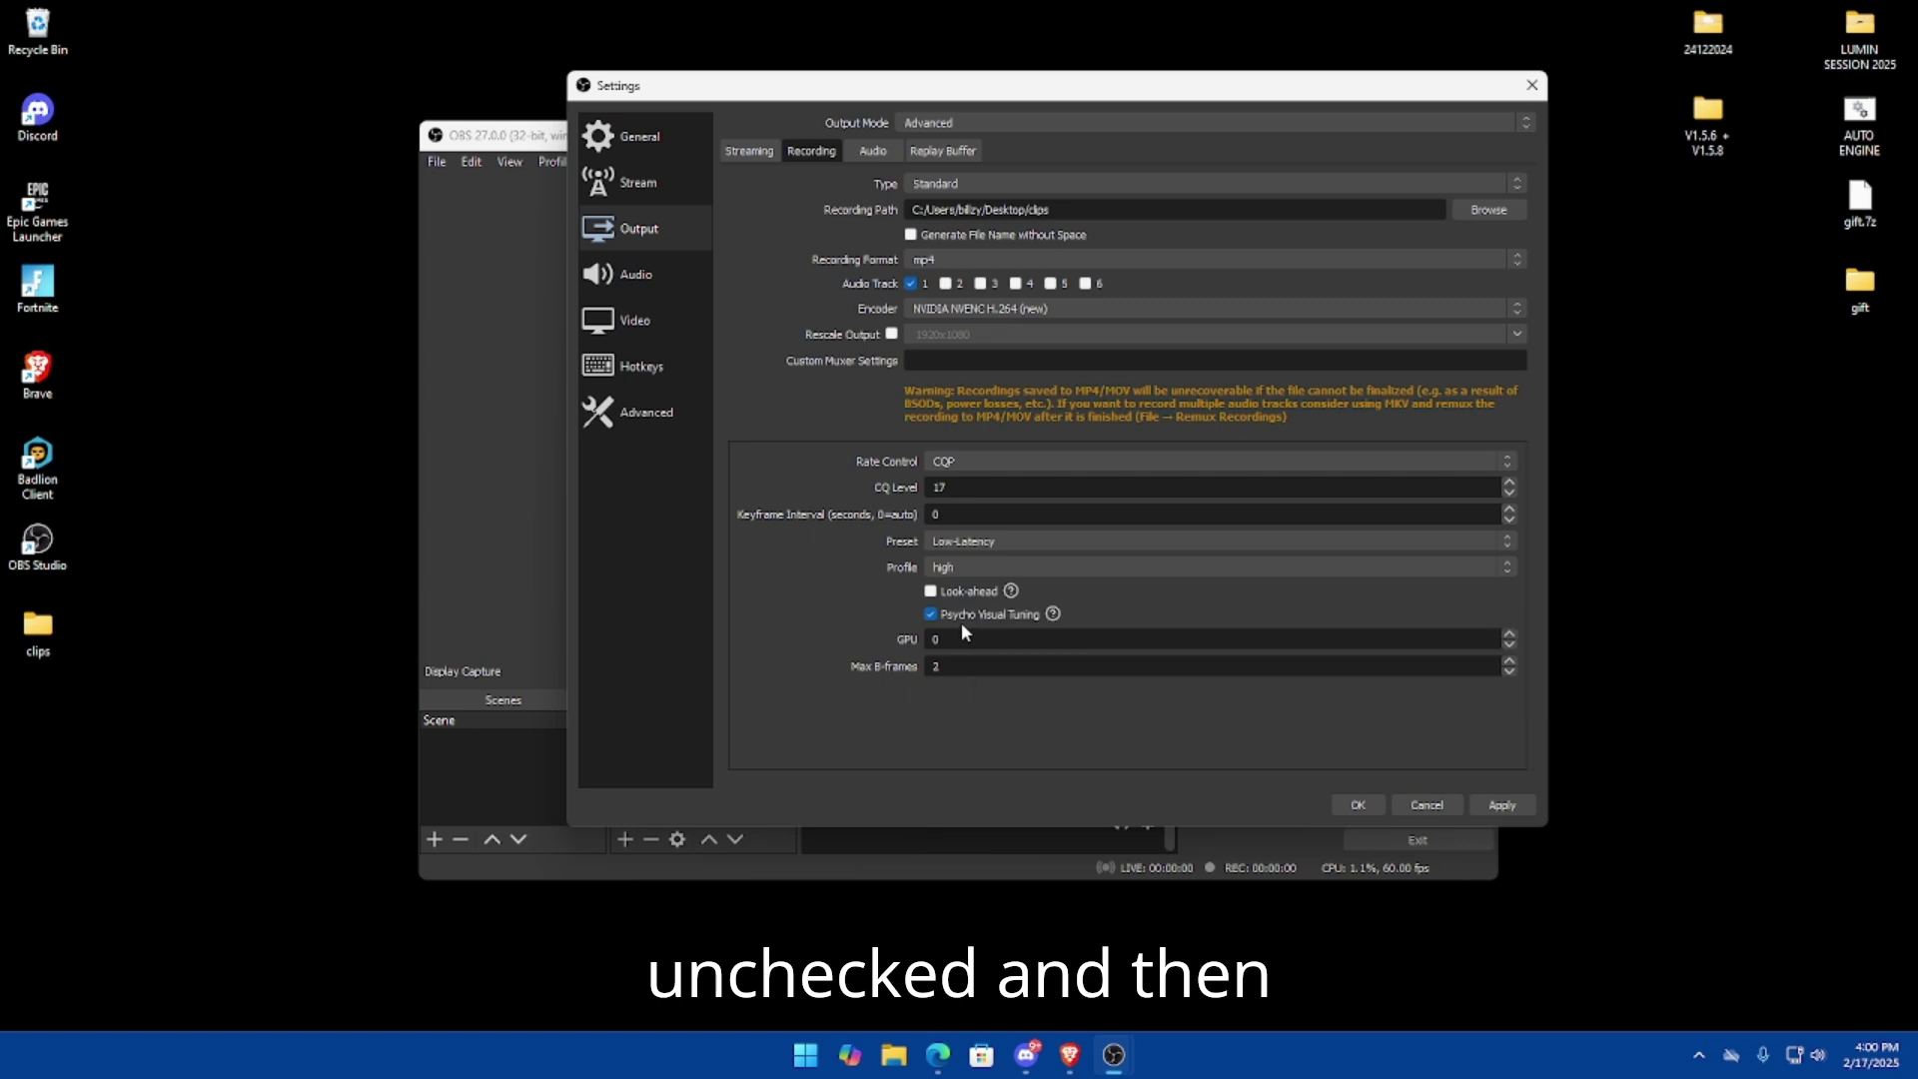
mouse_move(1016, 628)
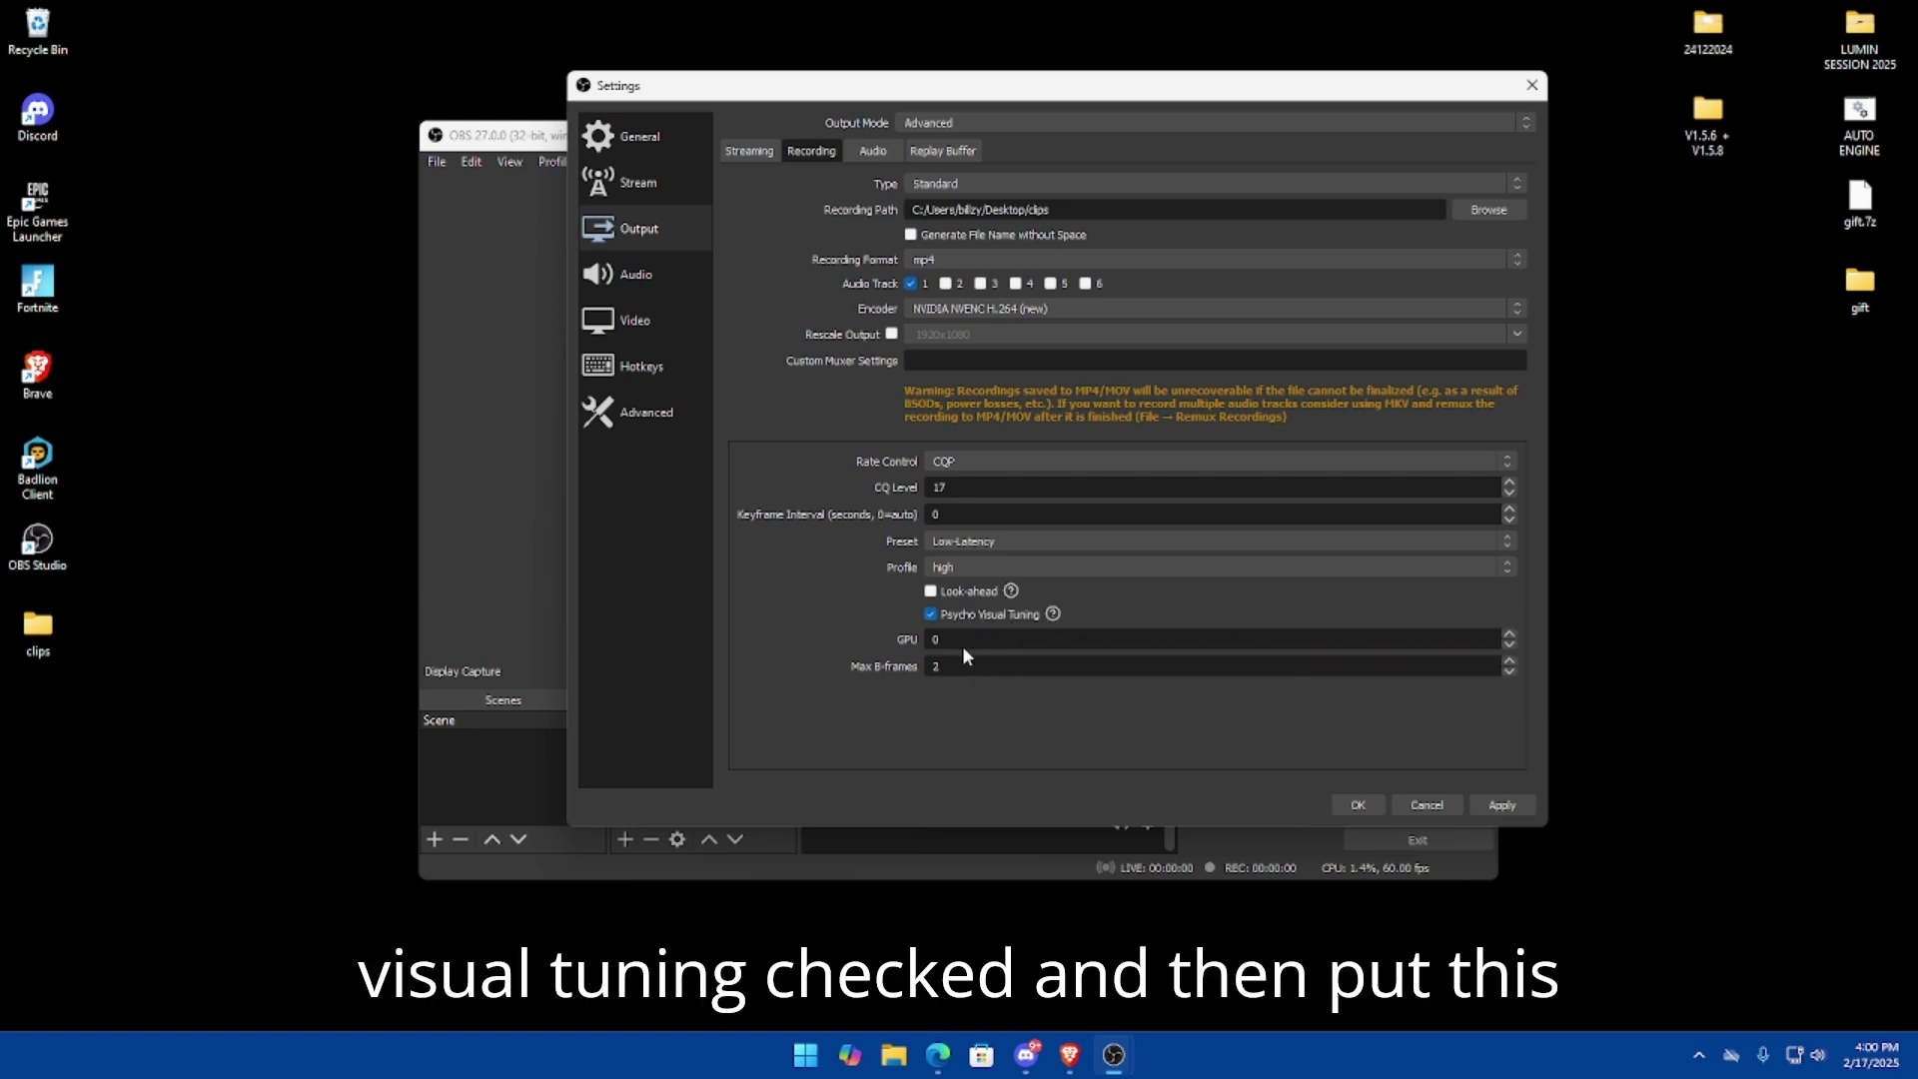
- Apply the encoder settings; keep audio at 48 kHz with Desktop and Mic devices on Default
left_click(1502, 806)
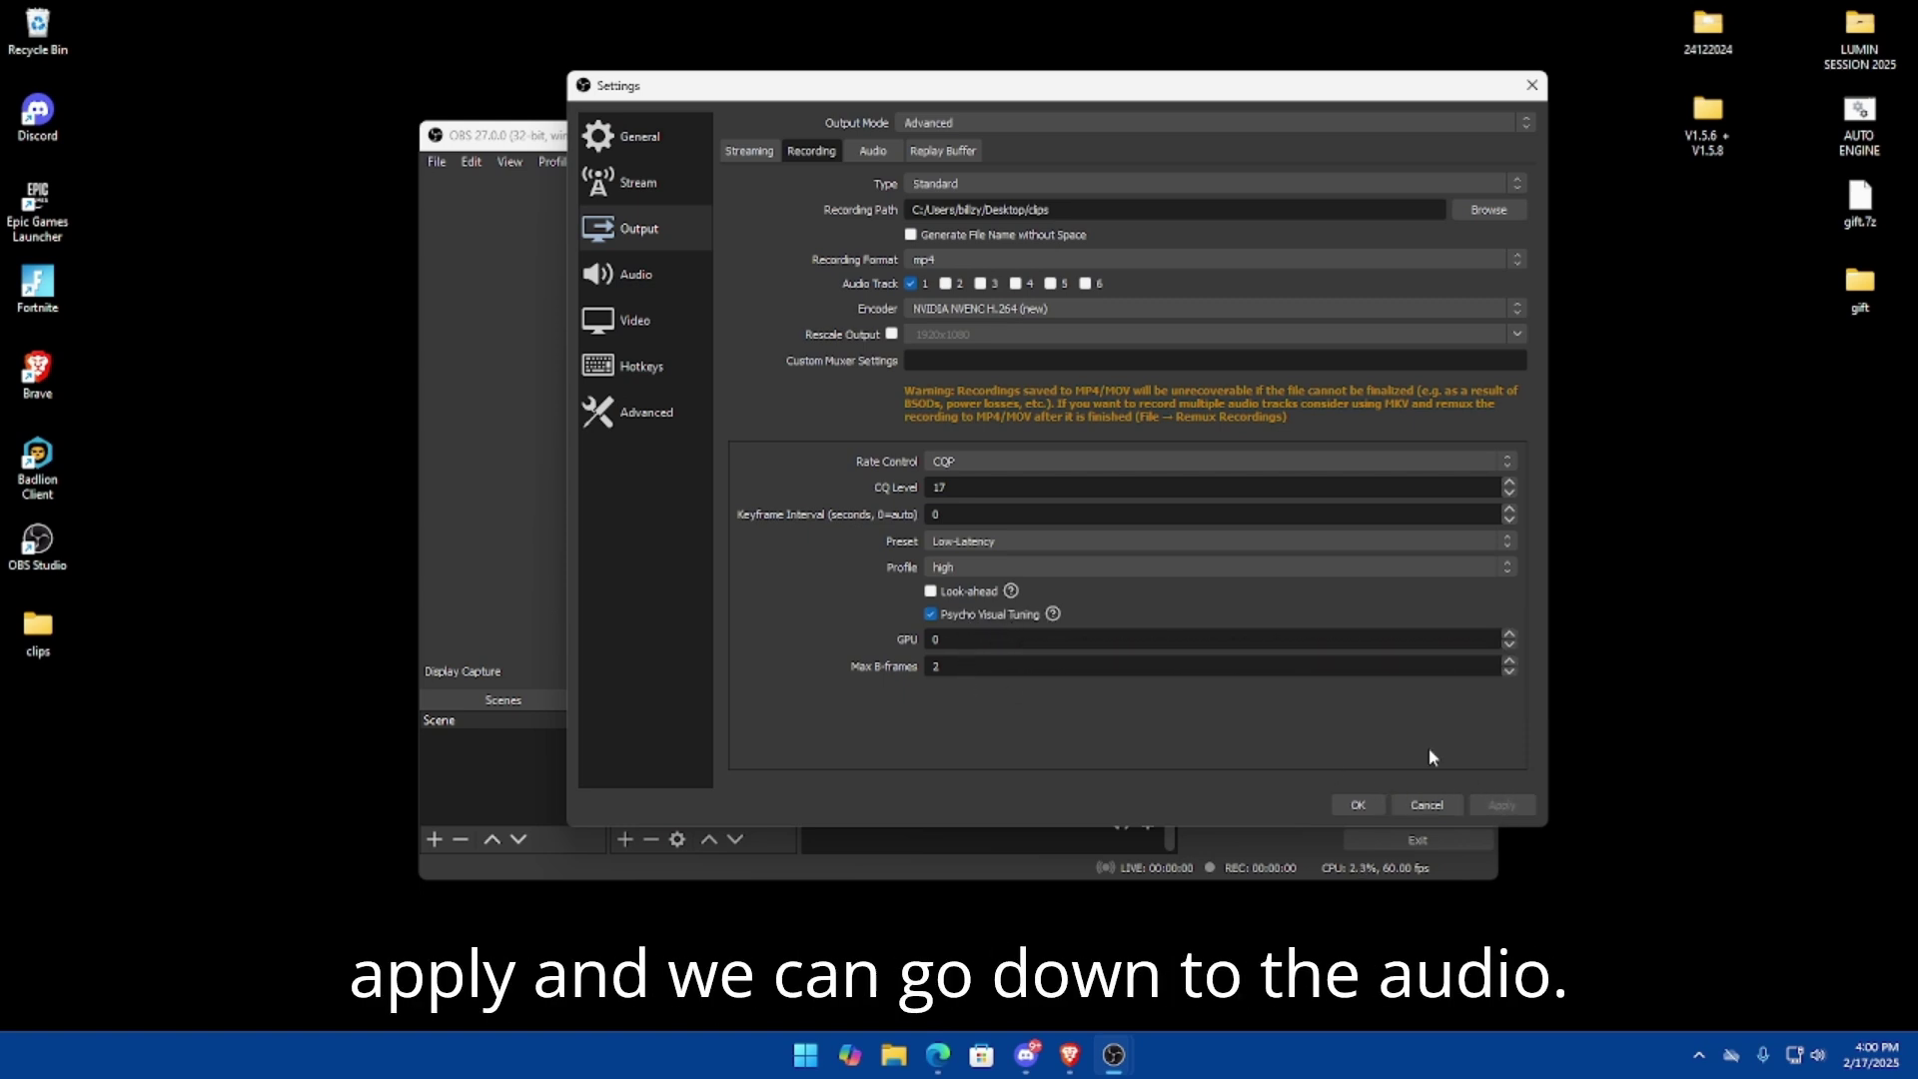
left_click(630, 280)
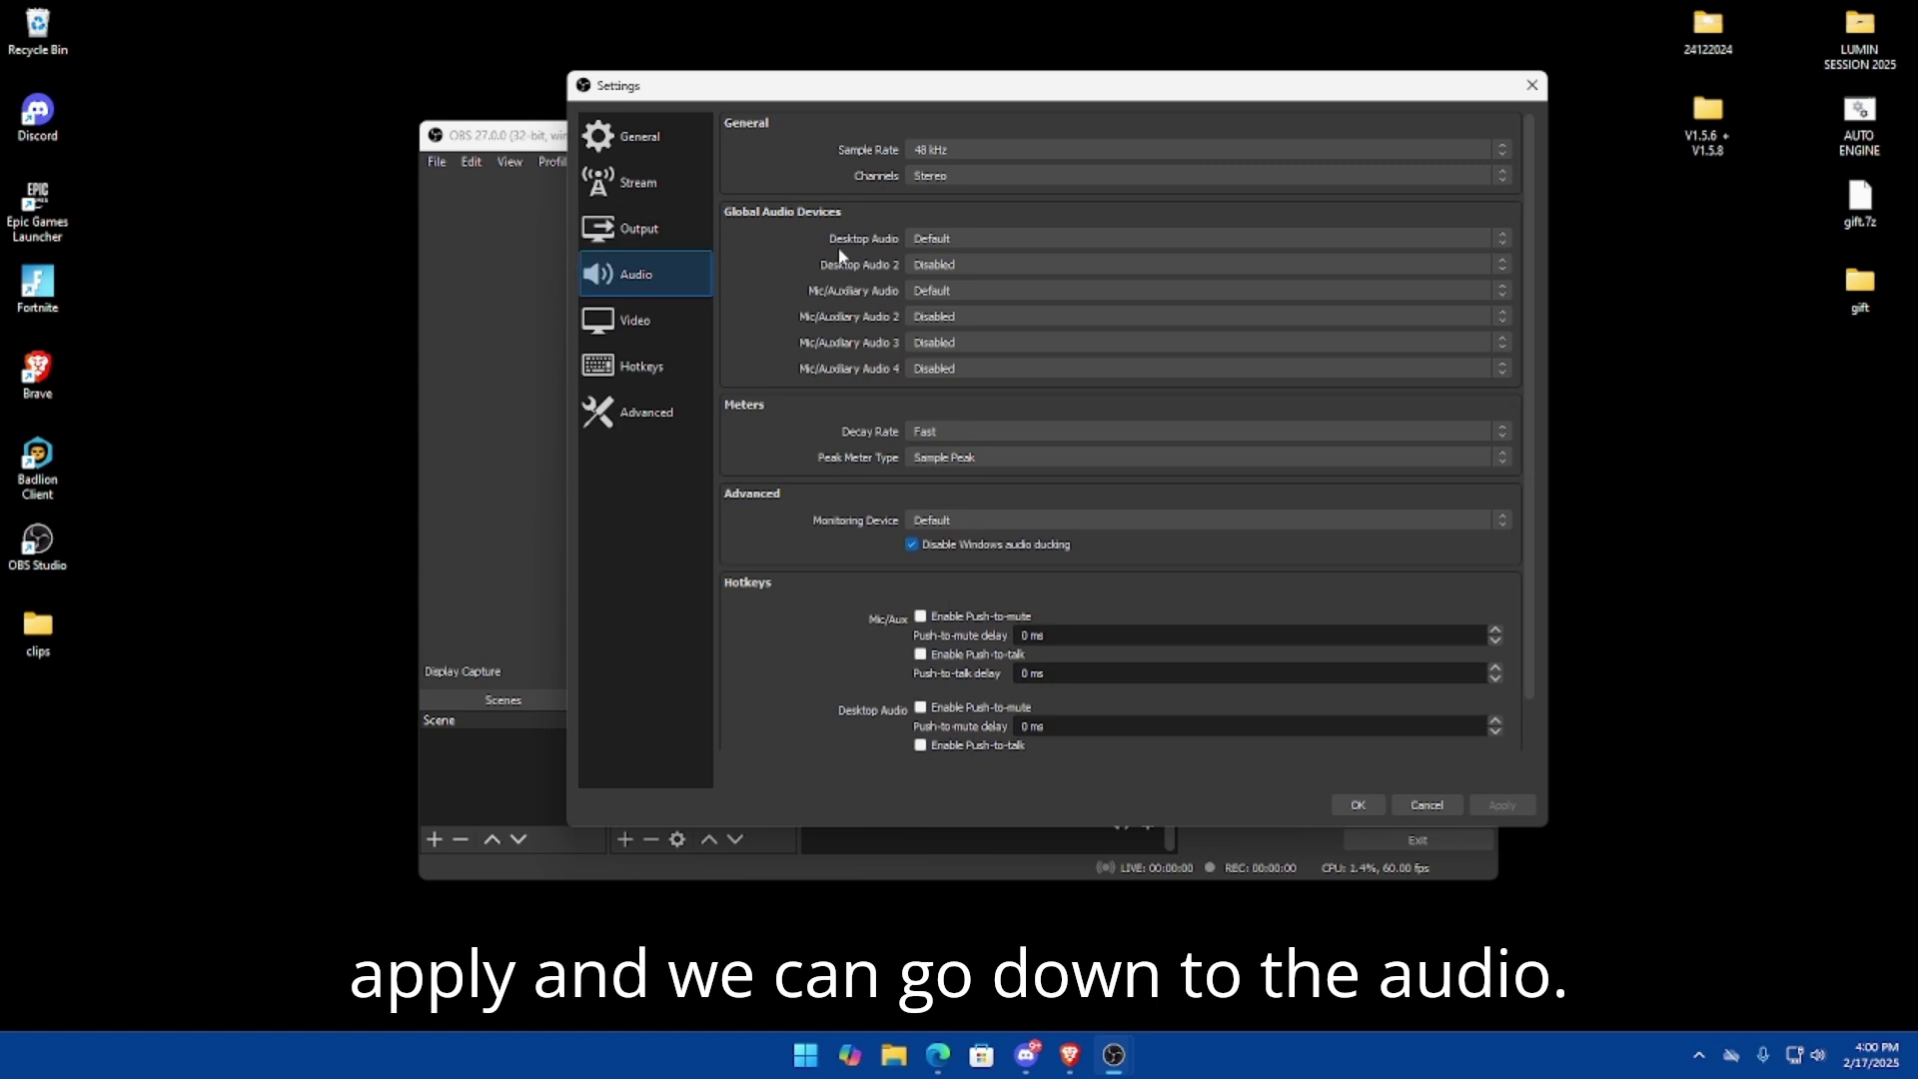
left_click(939, 150)
left_click(940, 150)
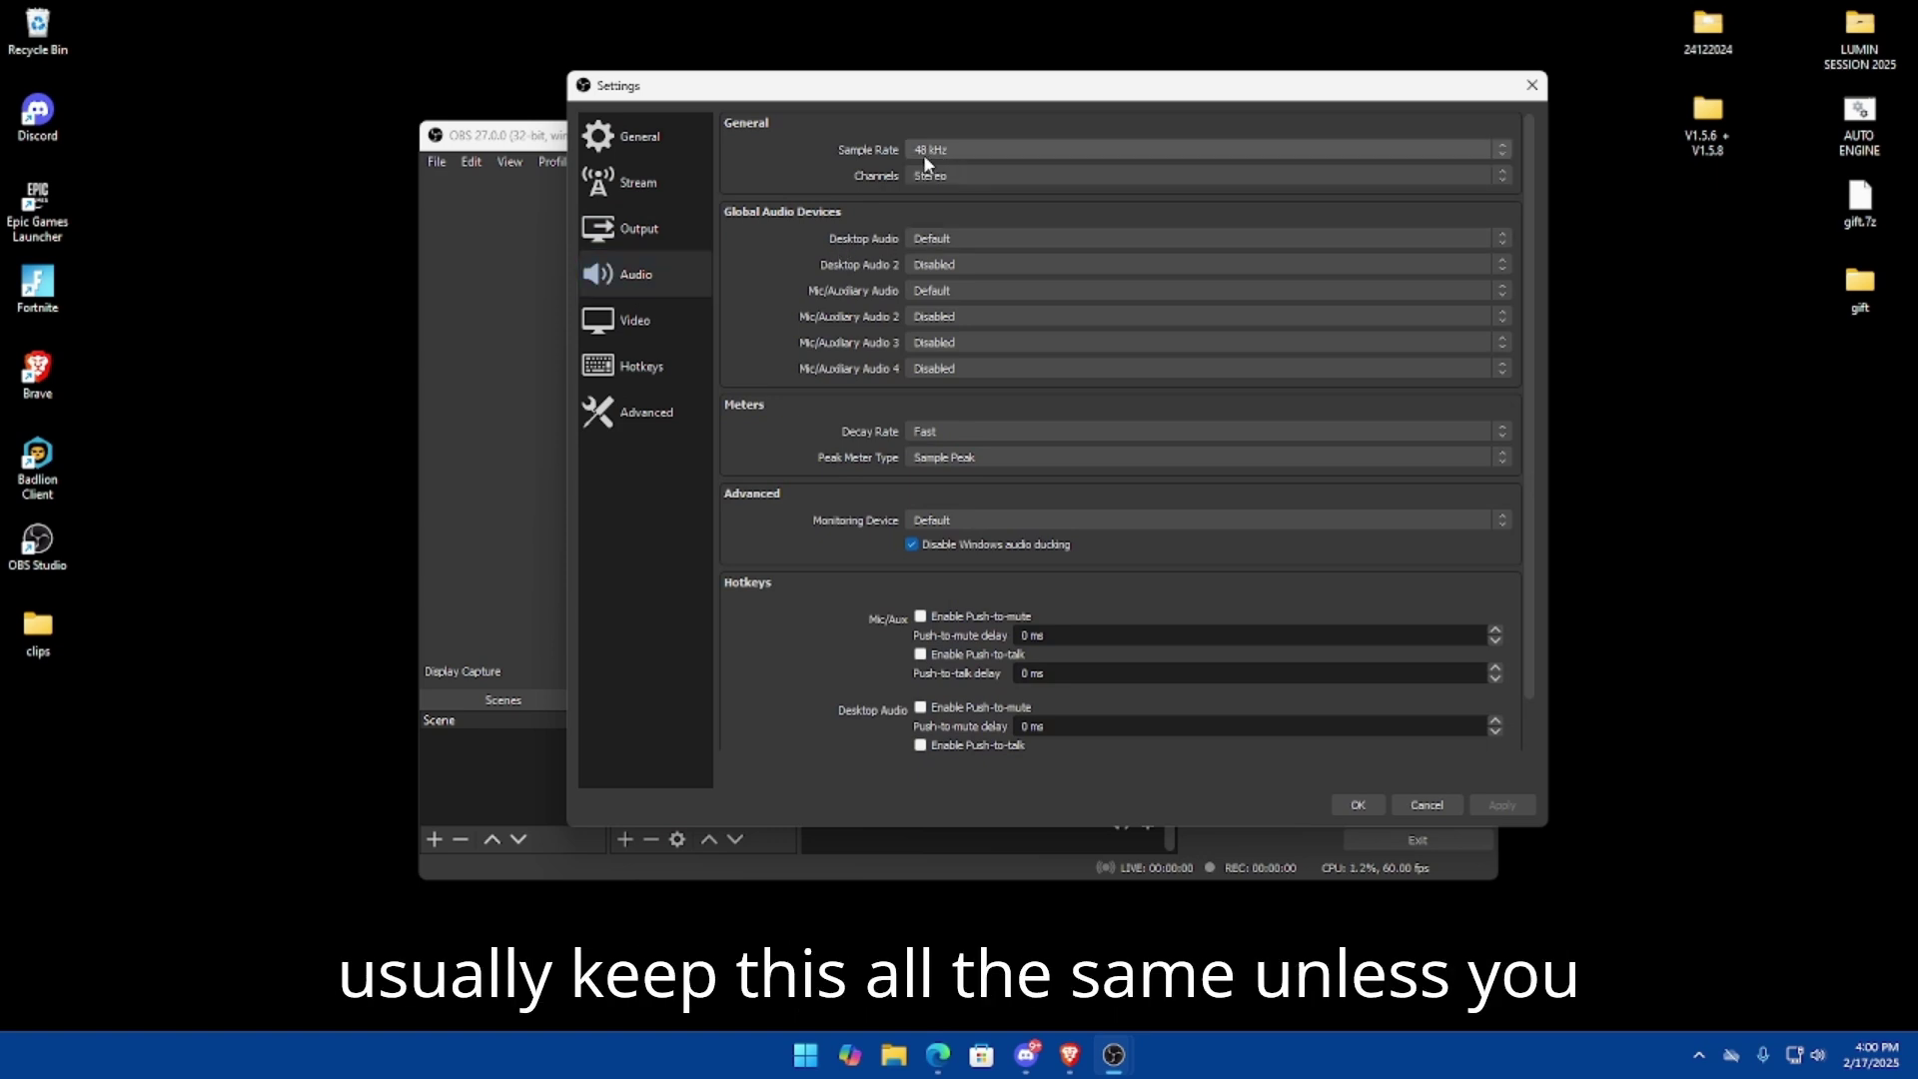
left_click(940, 240)
left_click(943, 236)
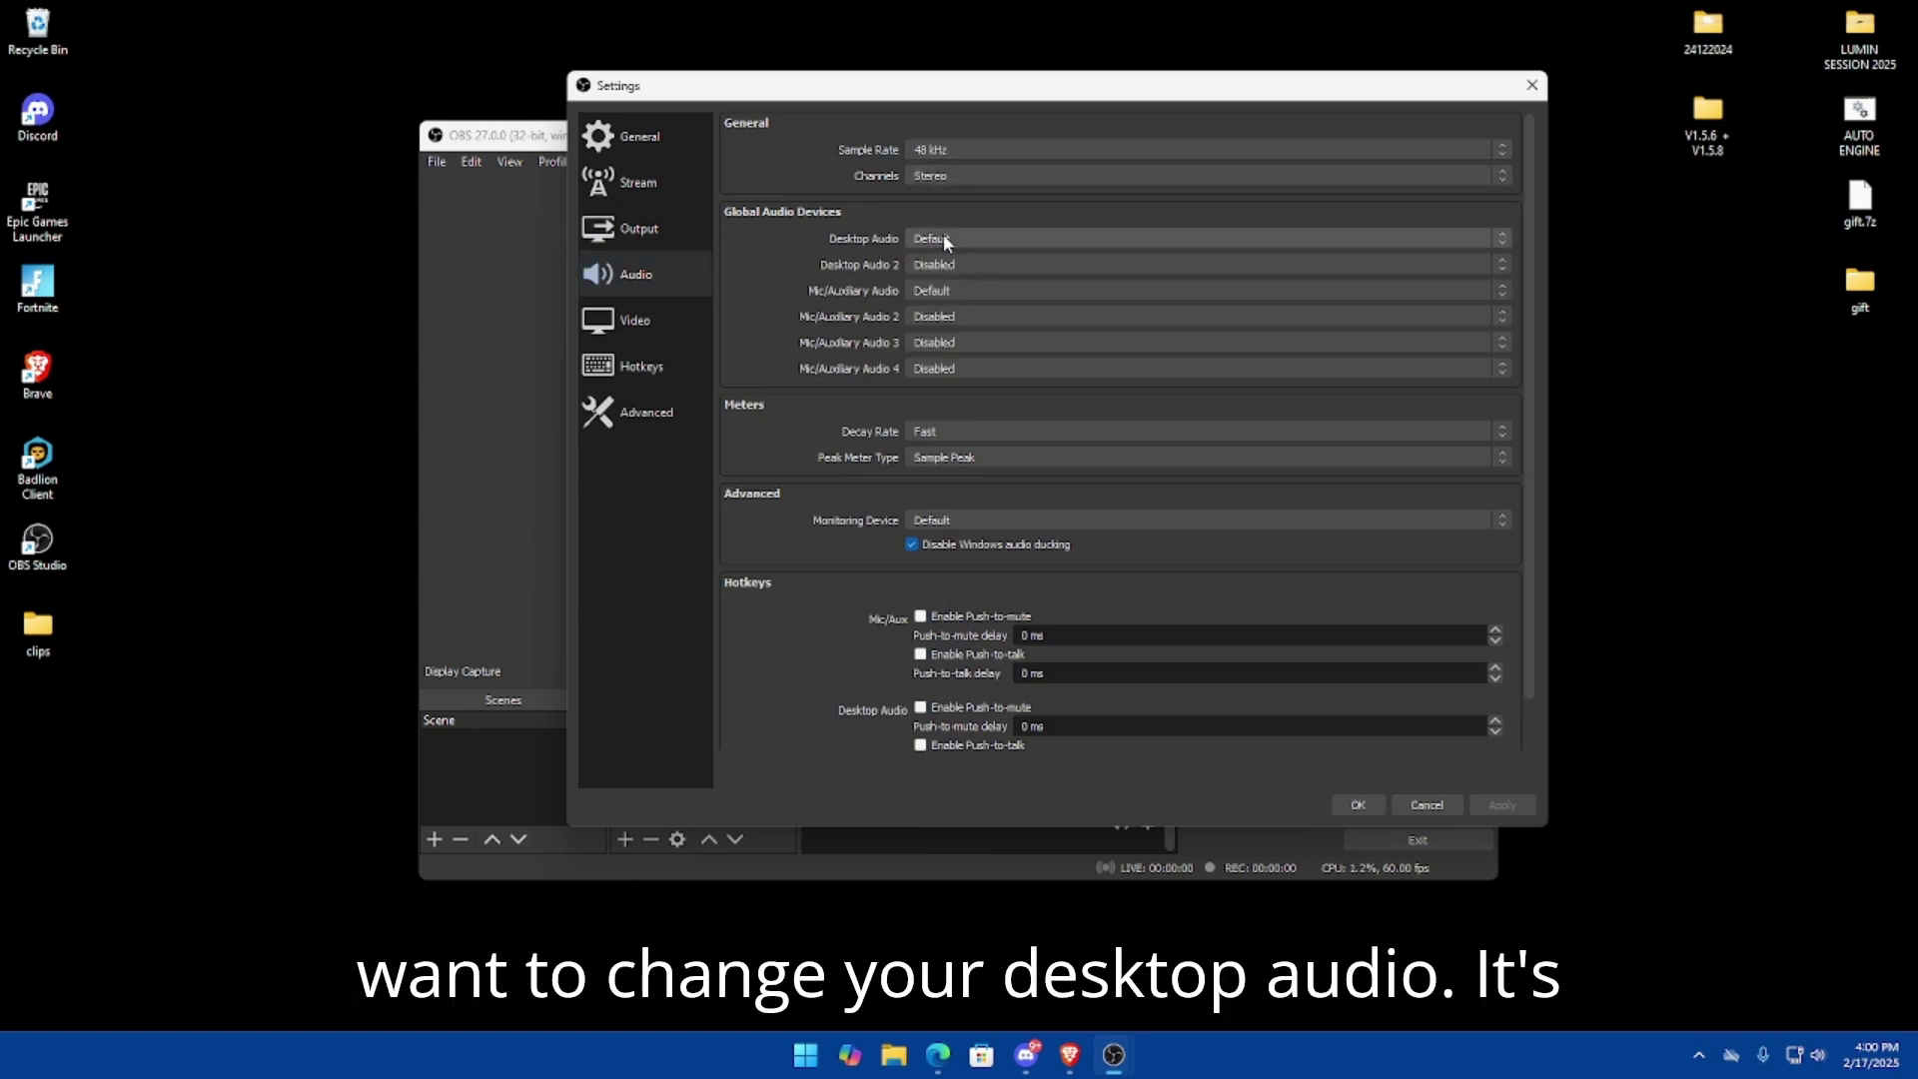
left_click(943, 238)
left_click(896, 231)
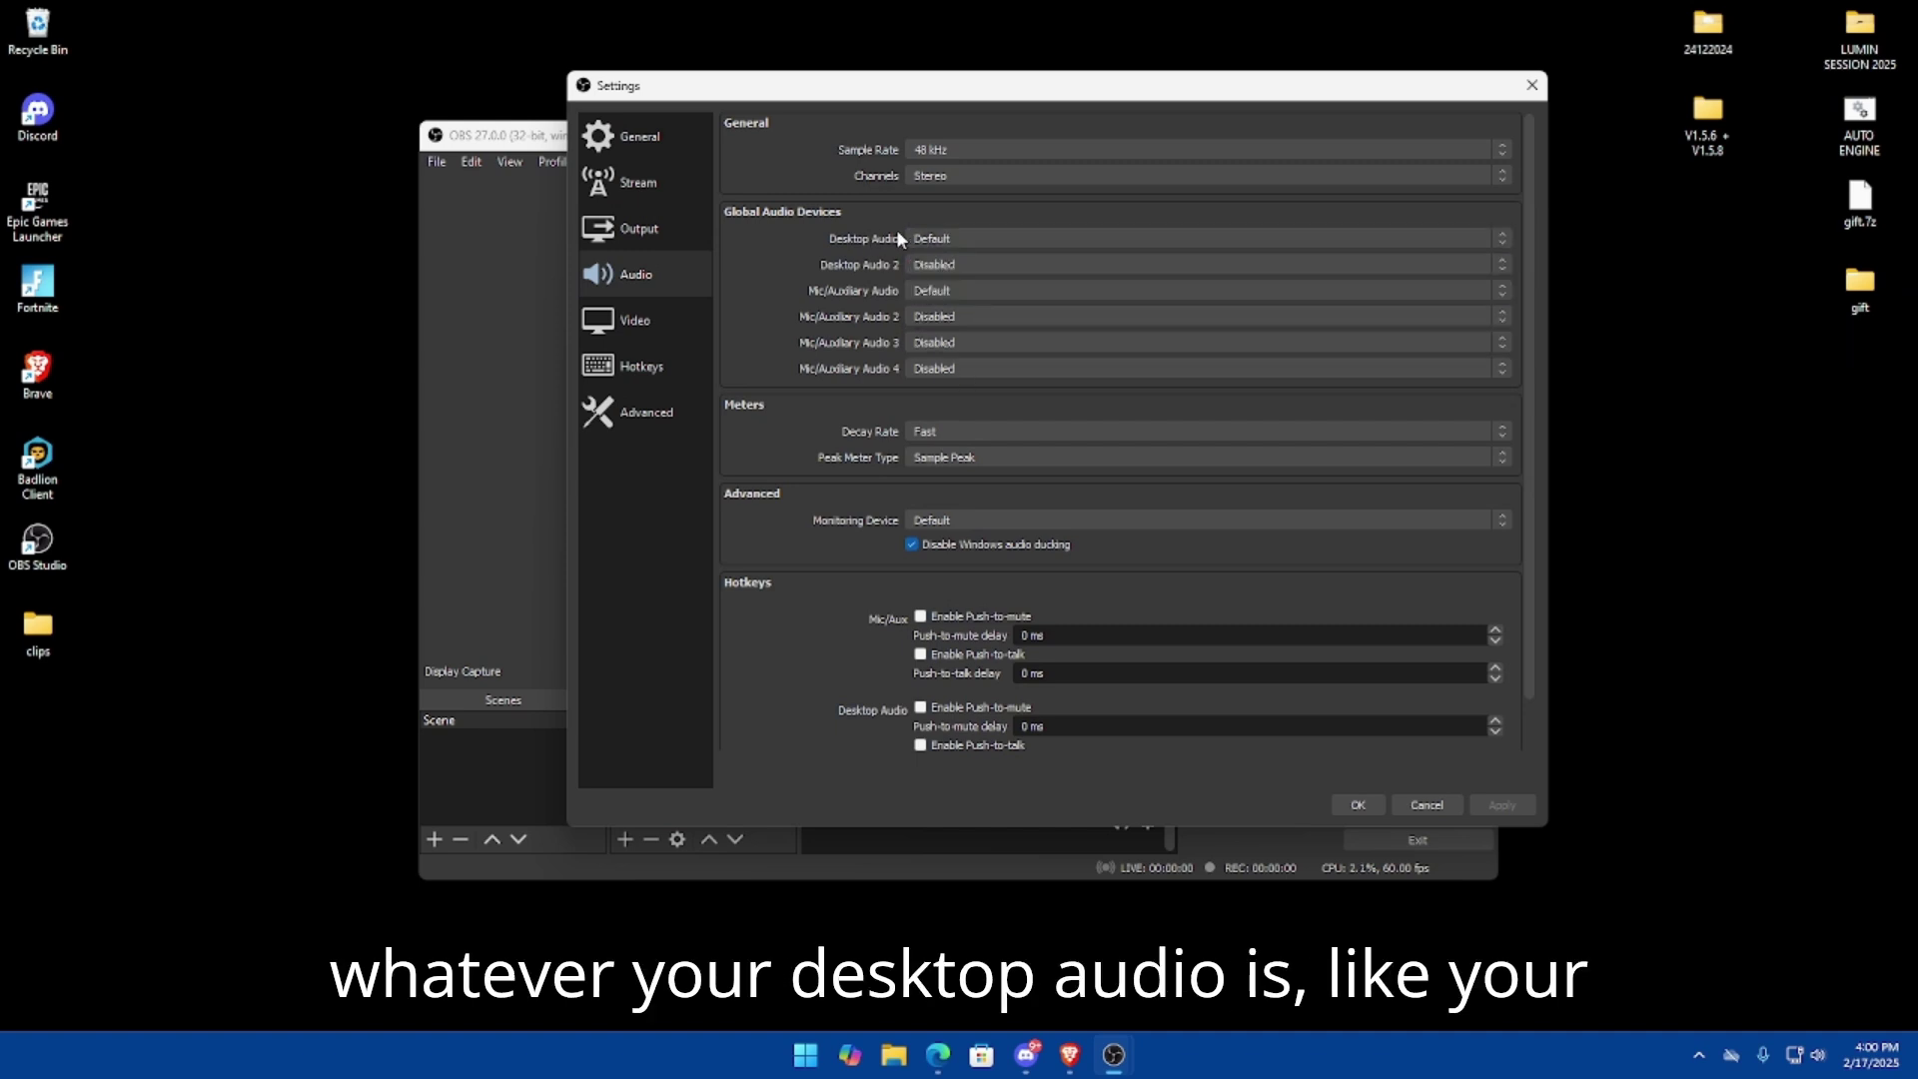
left_click(920, 290)
left_click(865, 292)
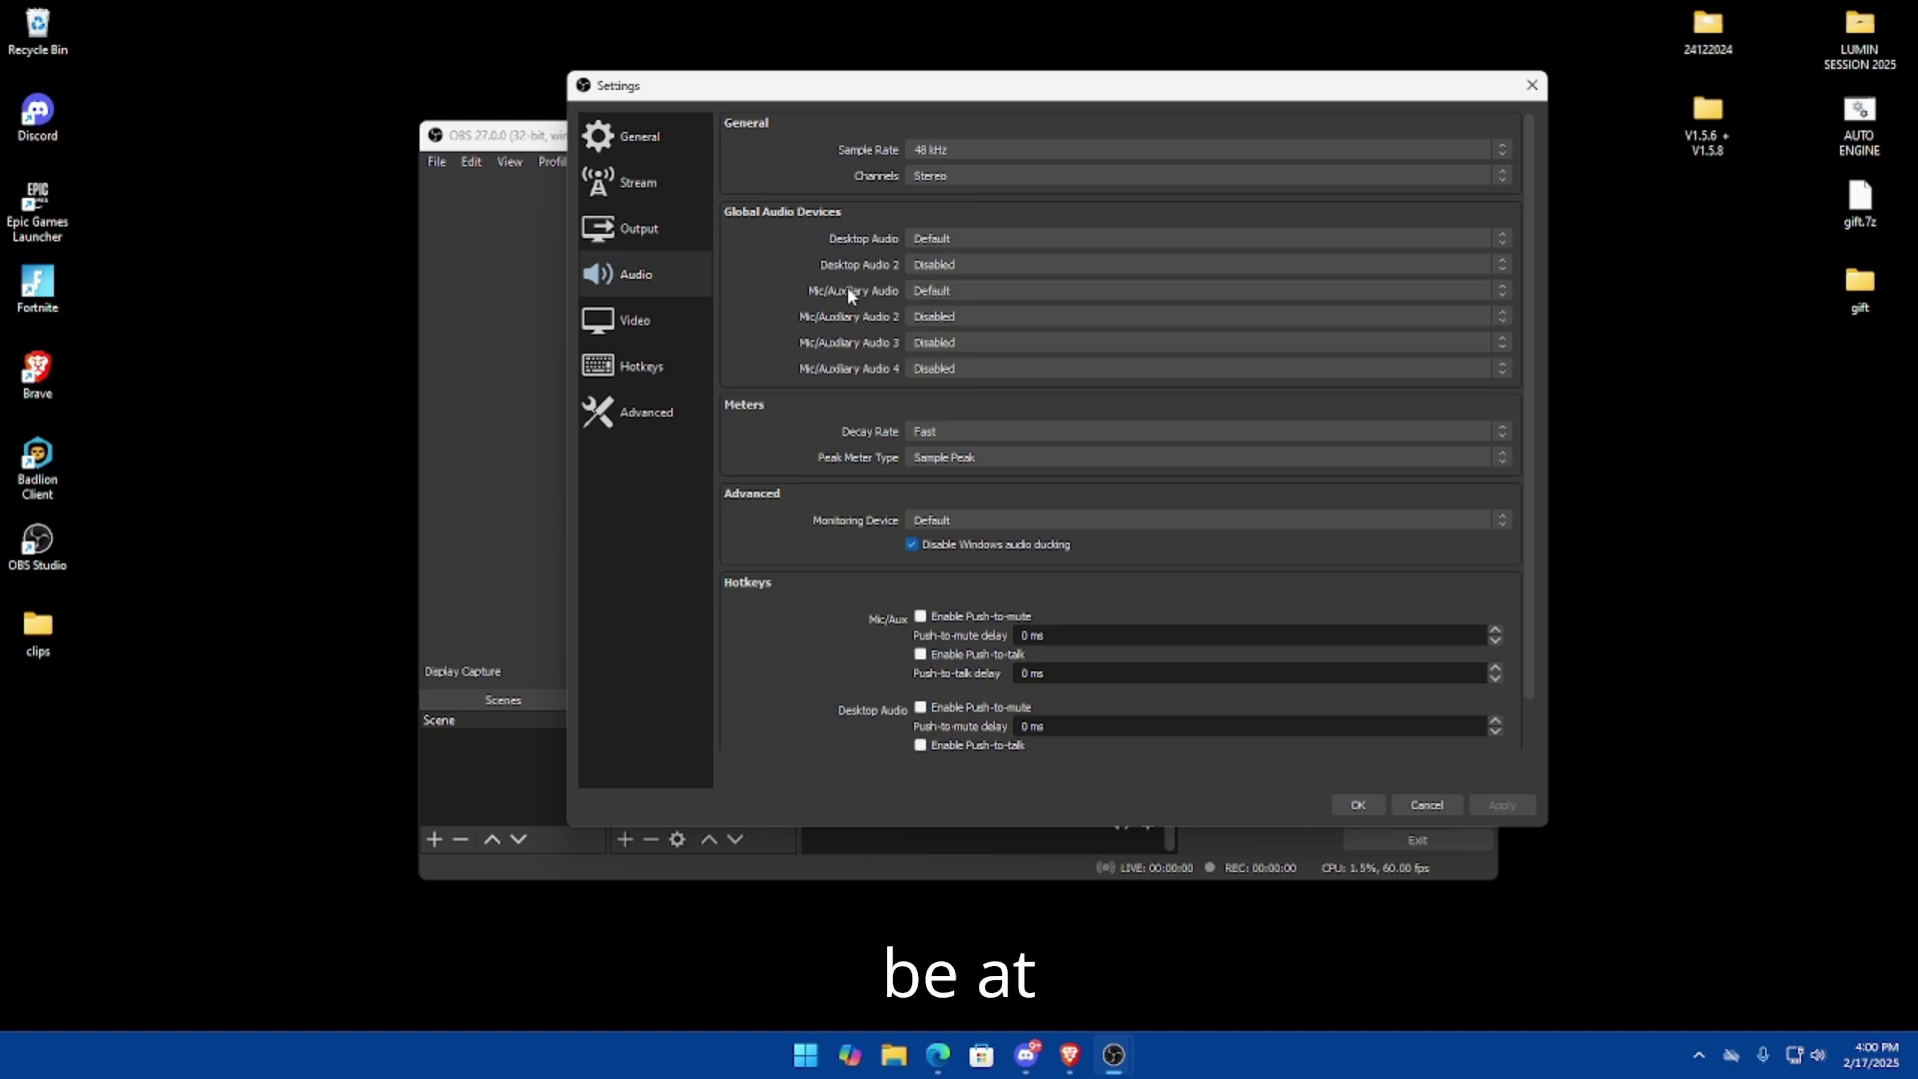
scroll(865, 544, "down", 1)
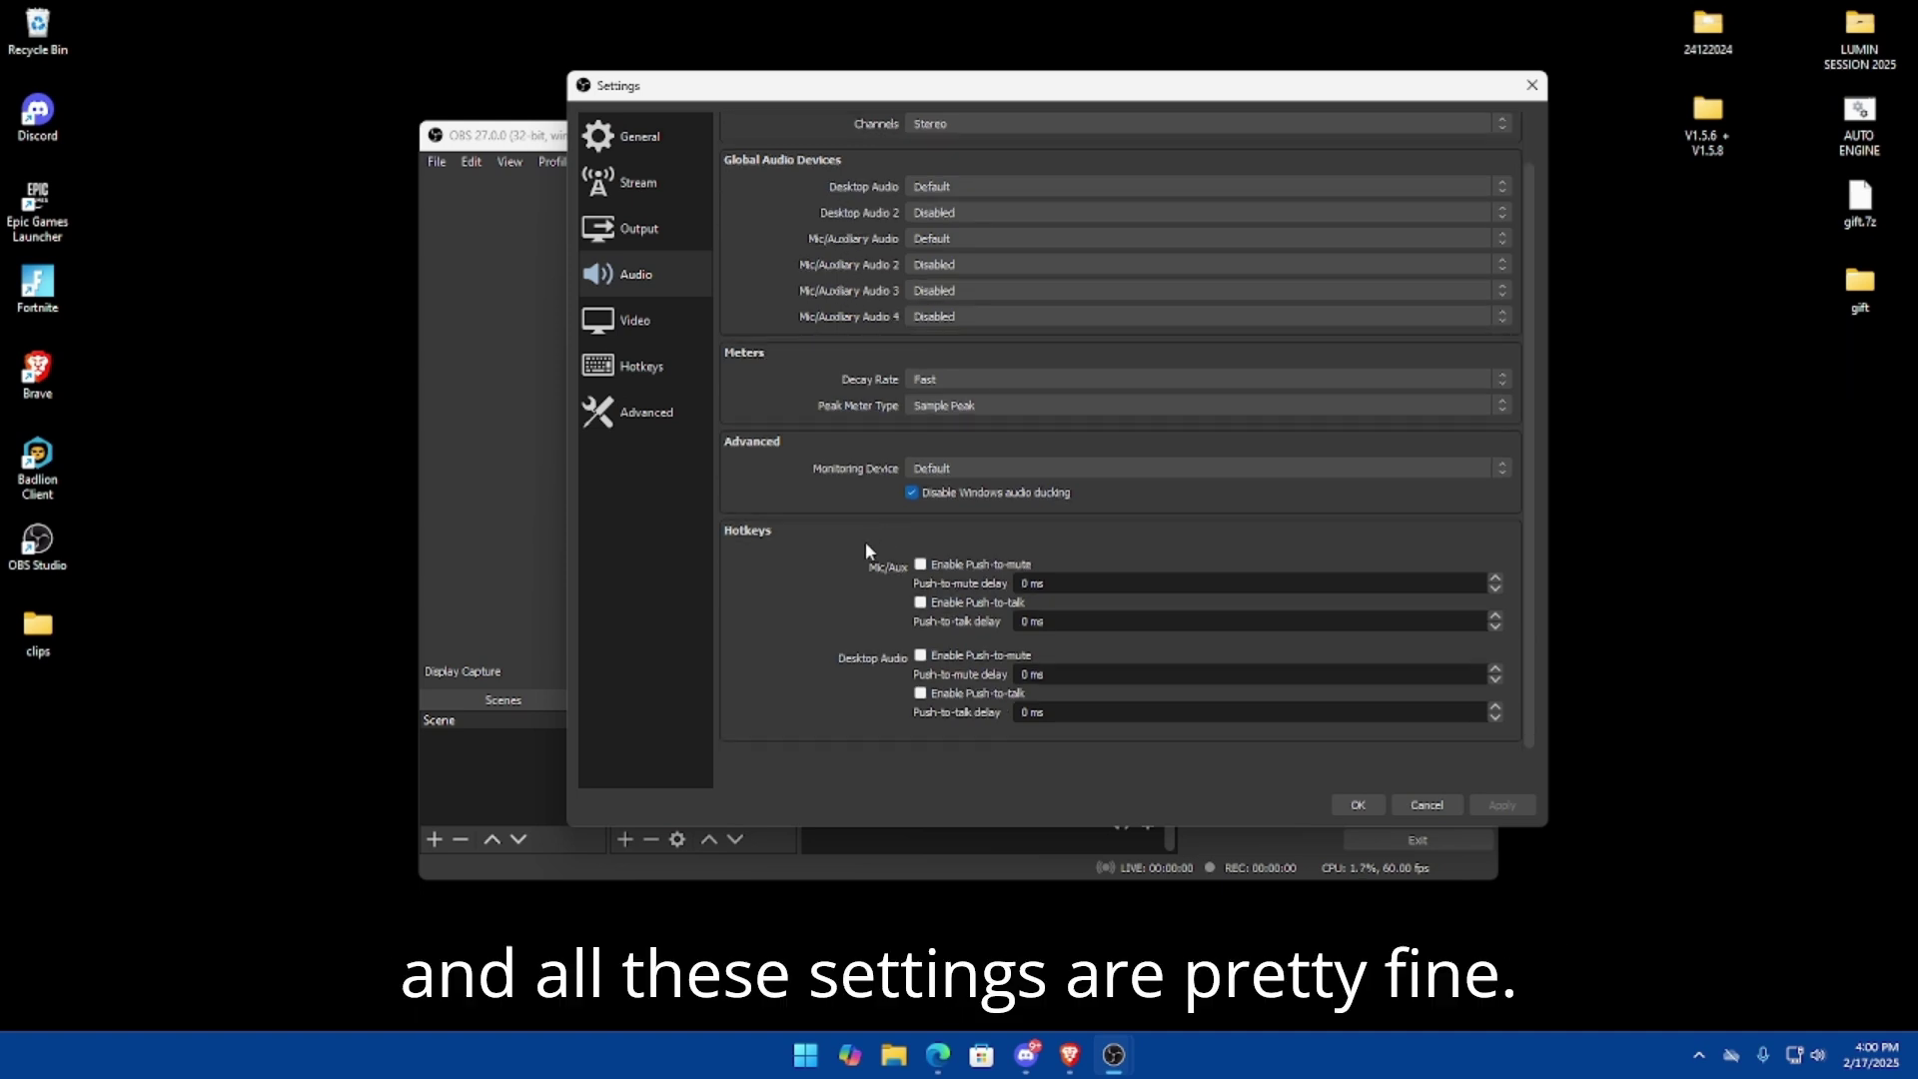
- Set the video Downscale Filter to Bilinear, keep 60 FPS, and apply
left_click(637, 321)
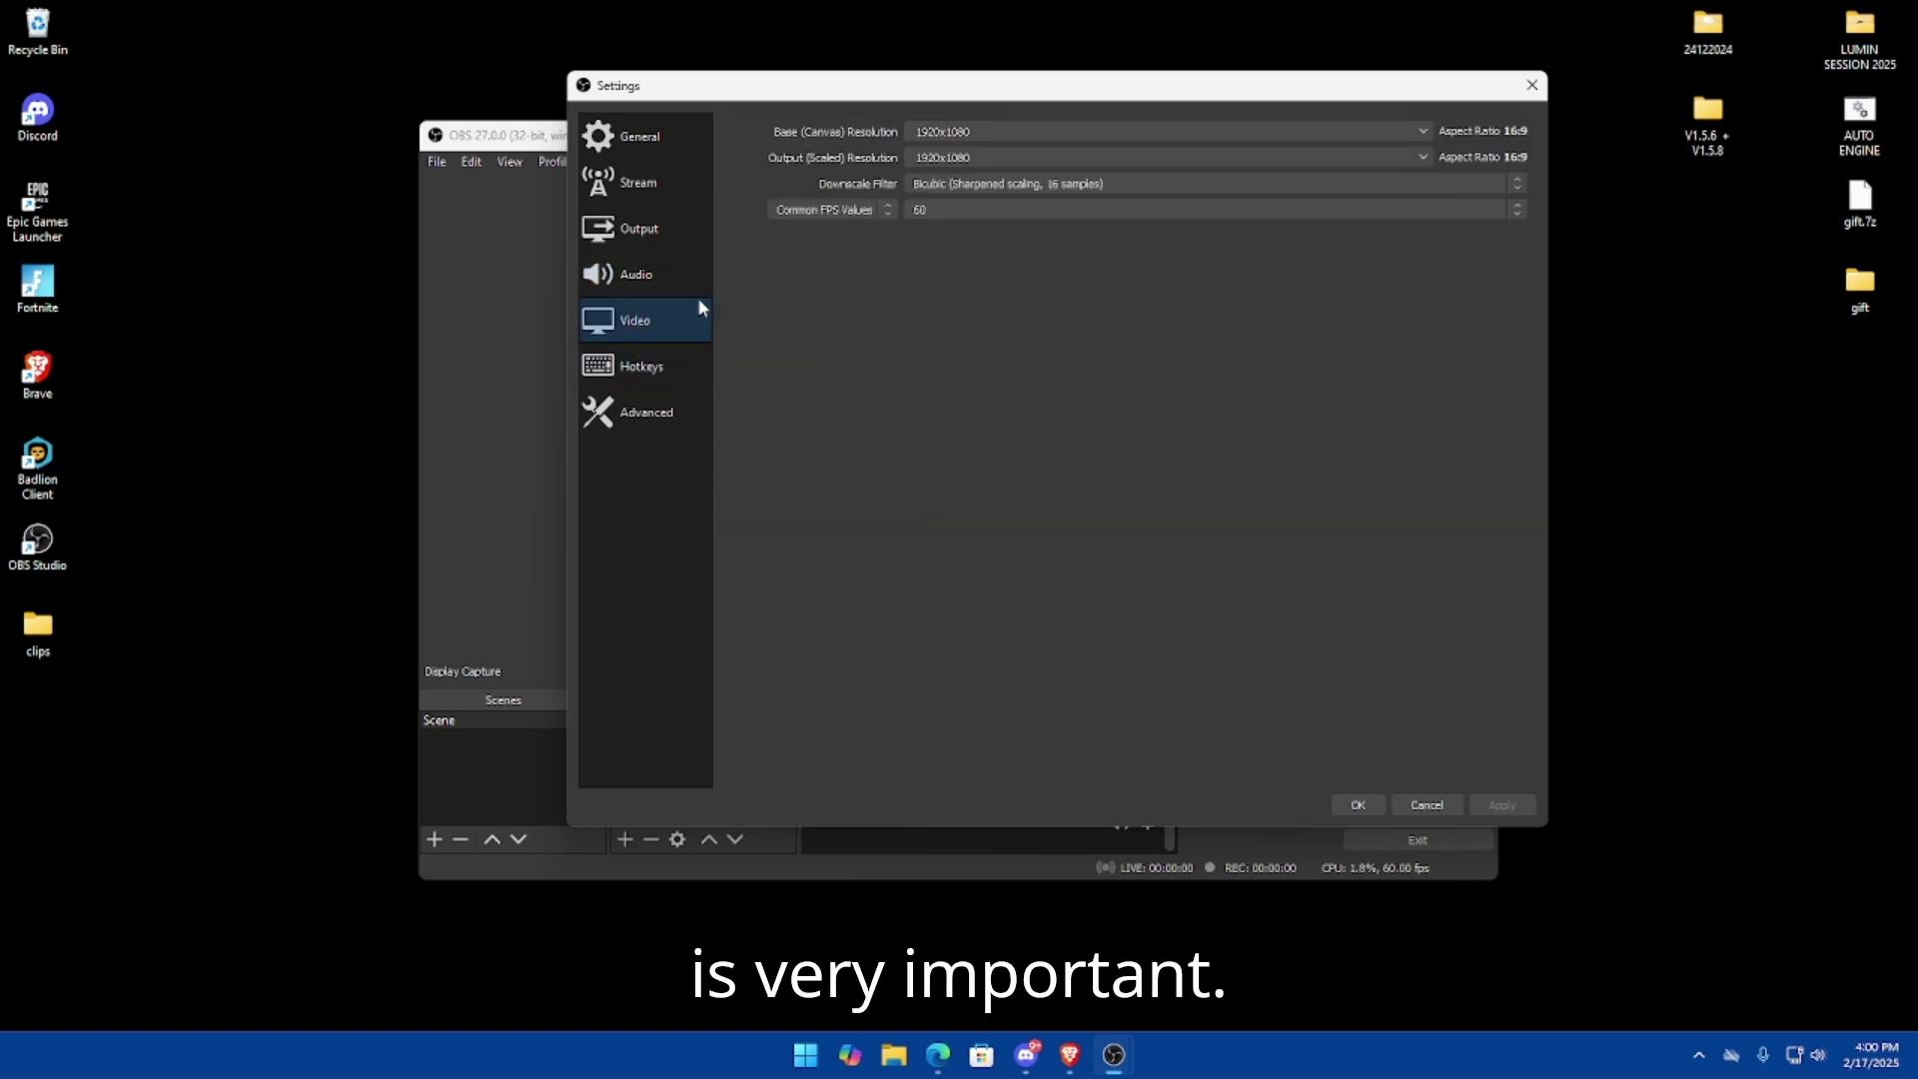
left_click(938, 188)
left_click(943, 199)
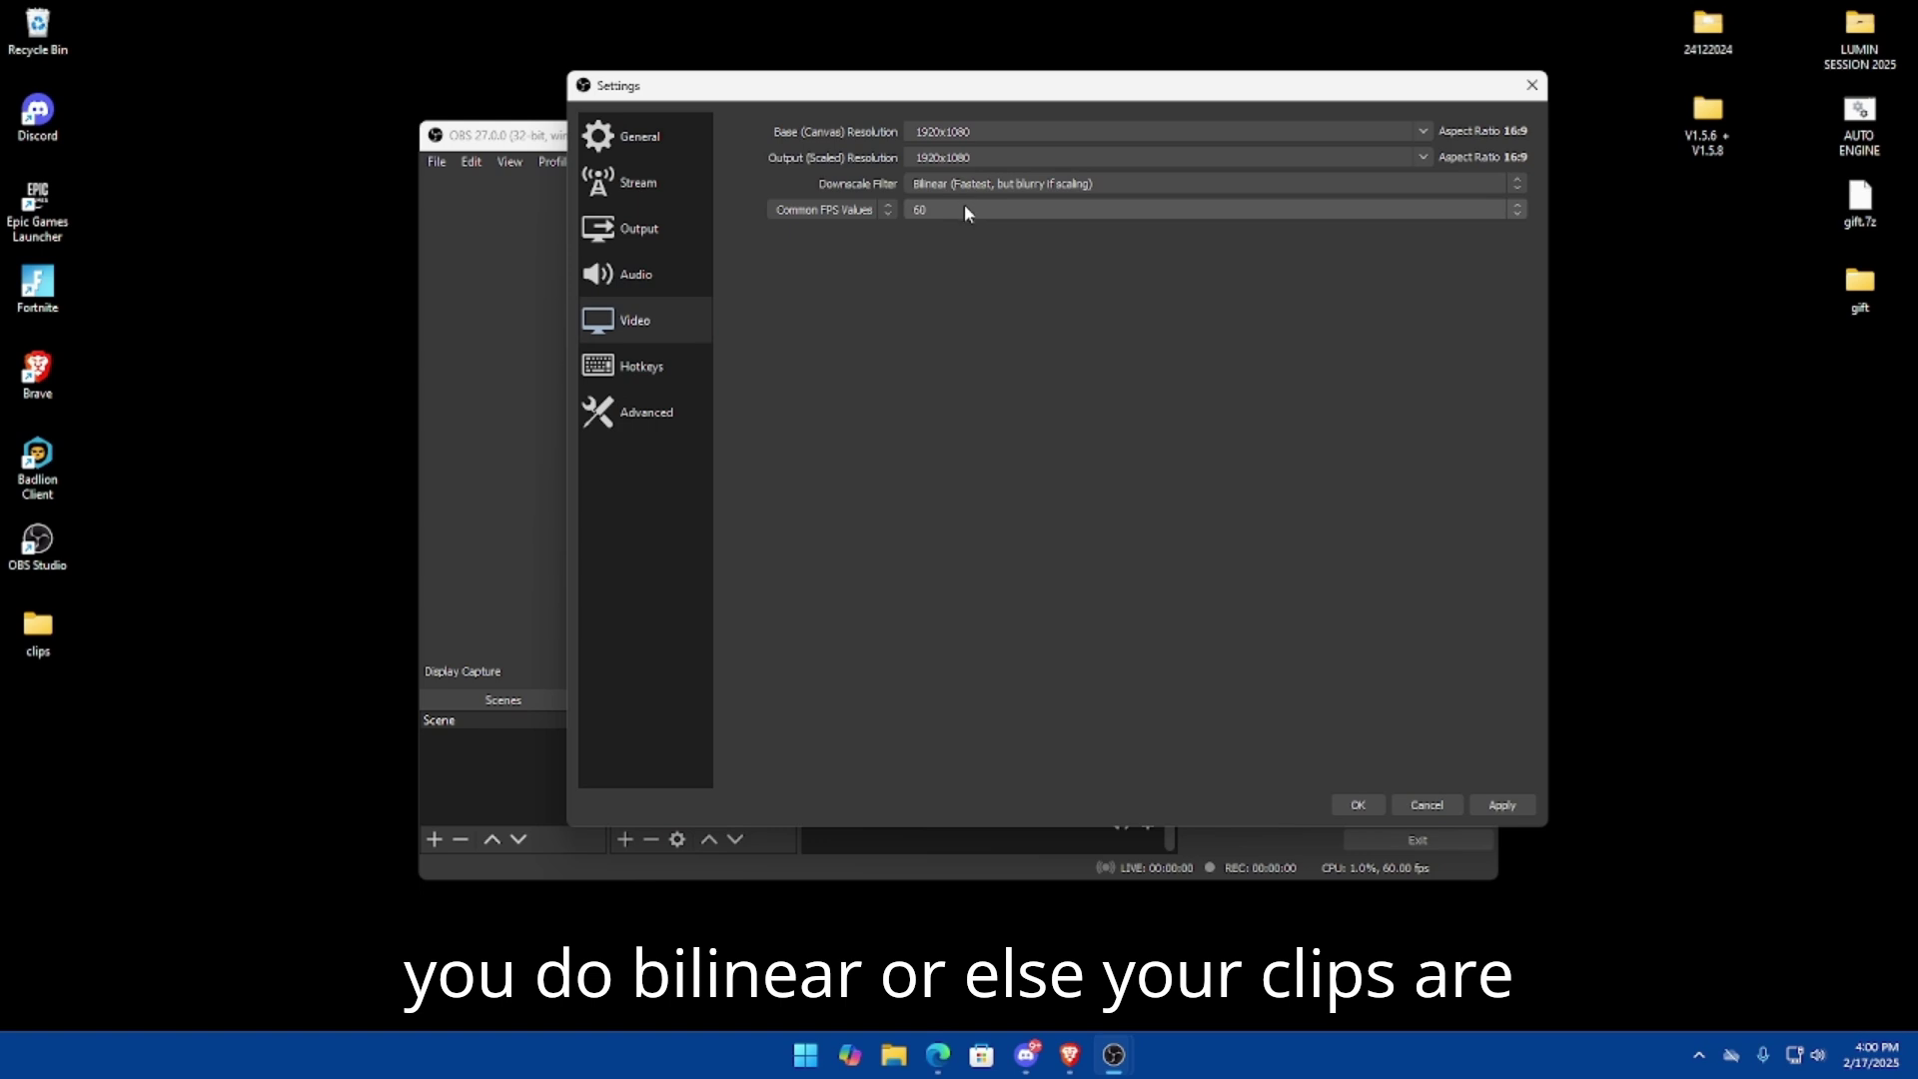
left_click(868, 210)
left_click(865, 220)
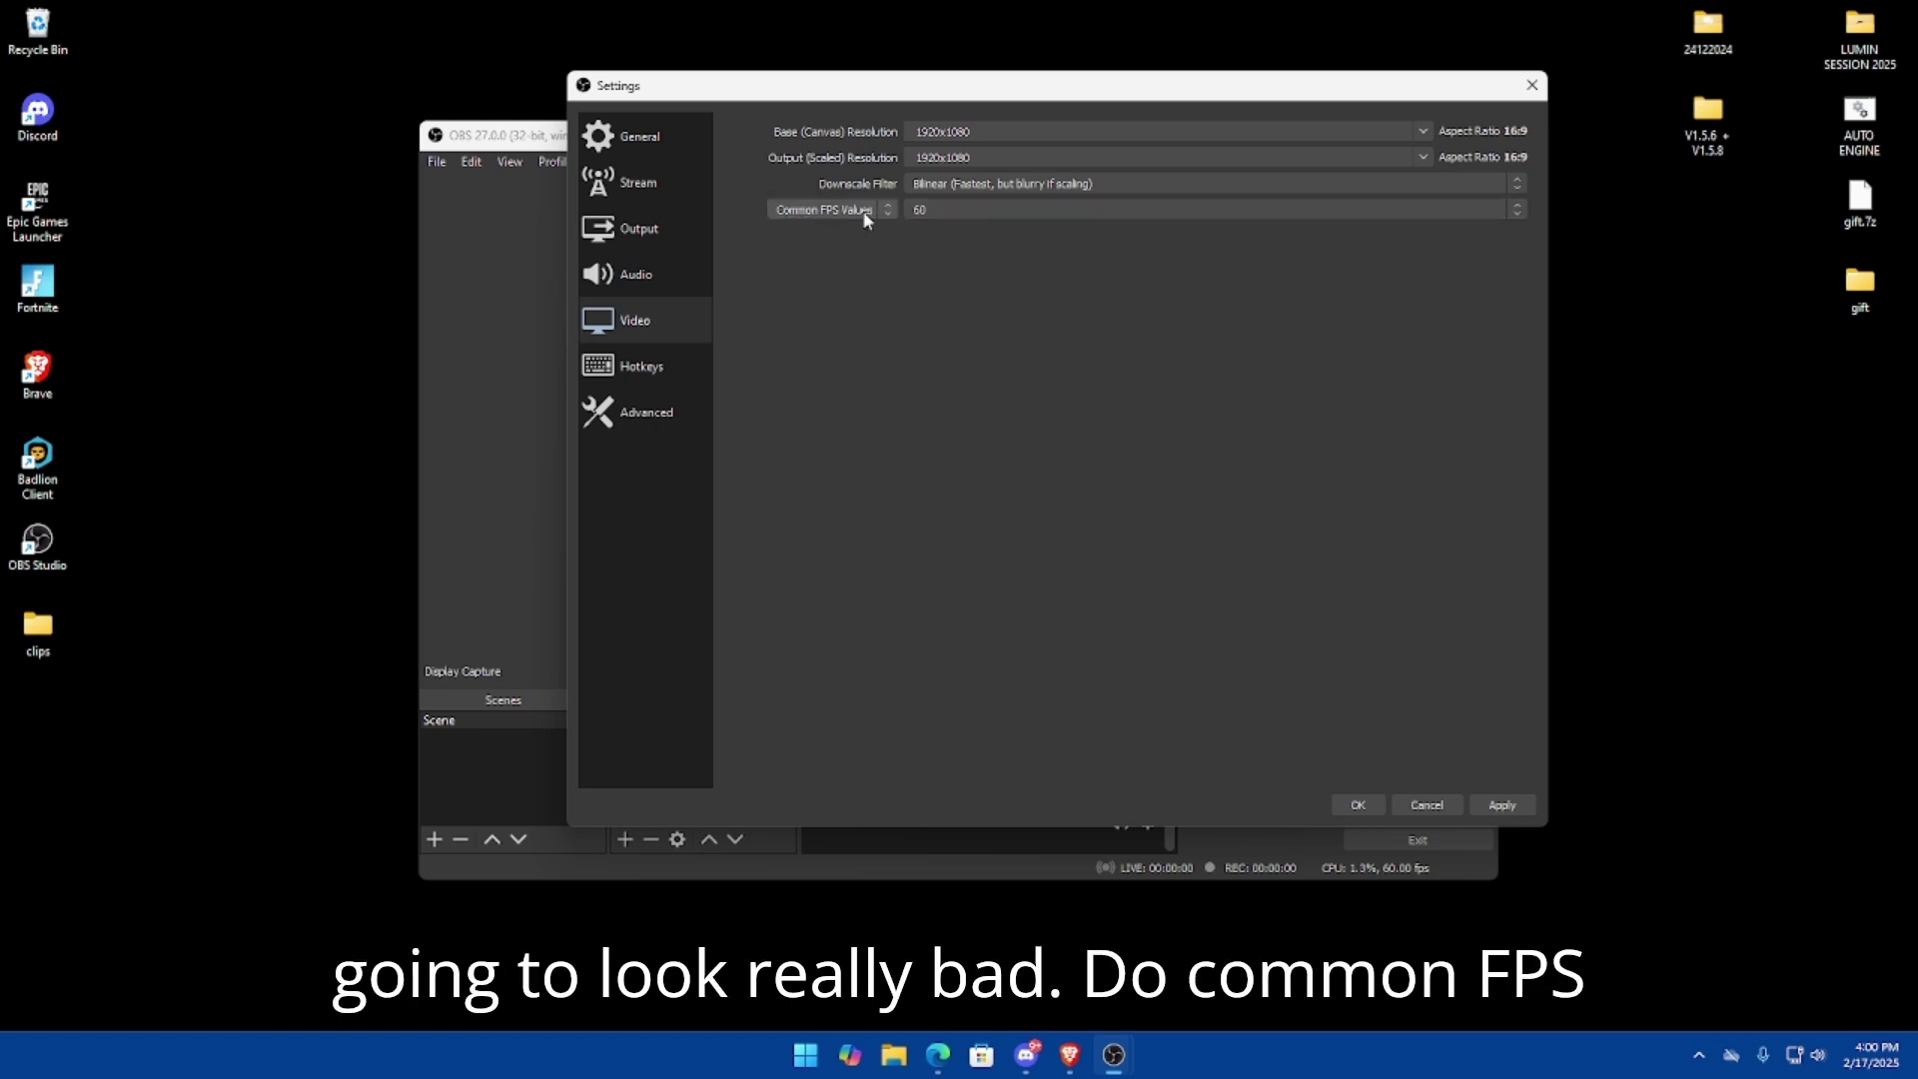
left_click(1502, 806)
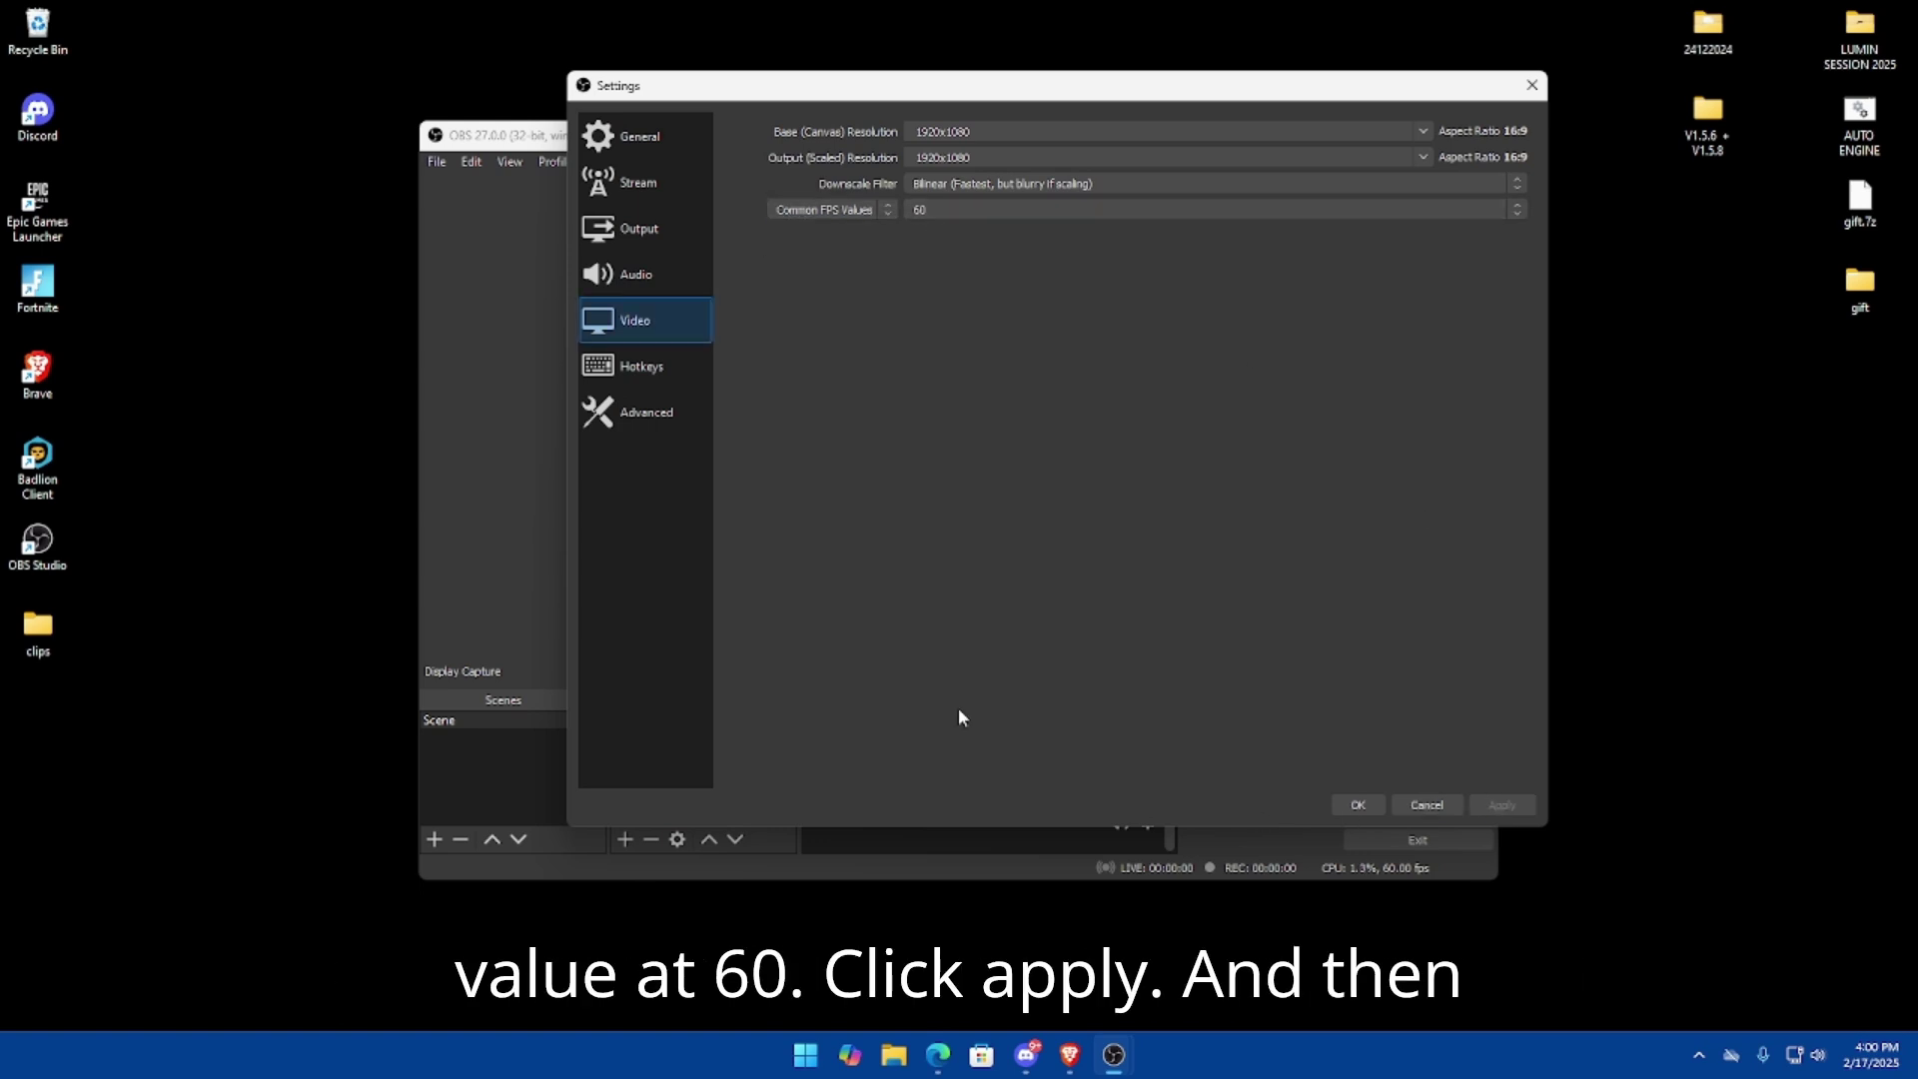
left_click(690, 371)
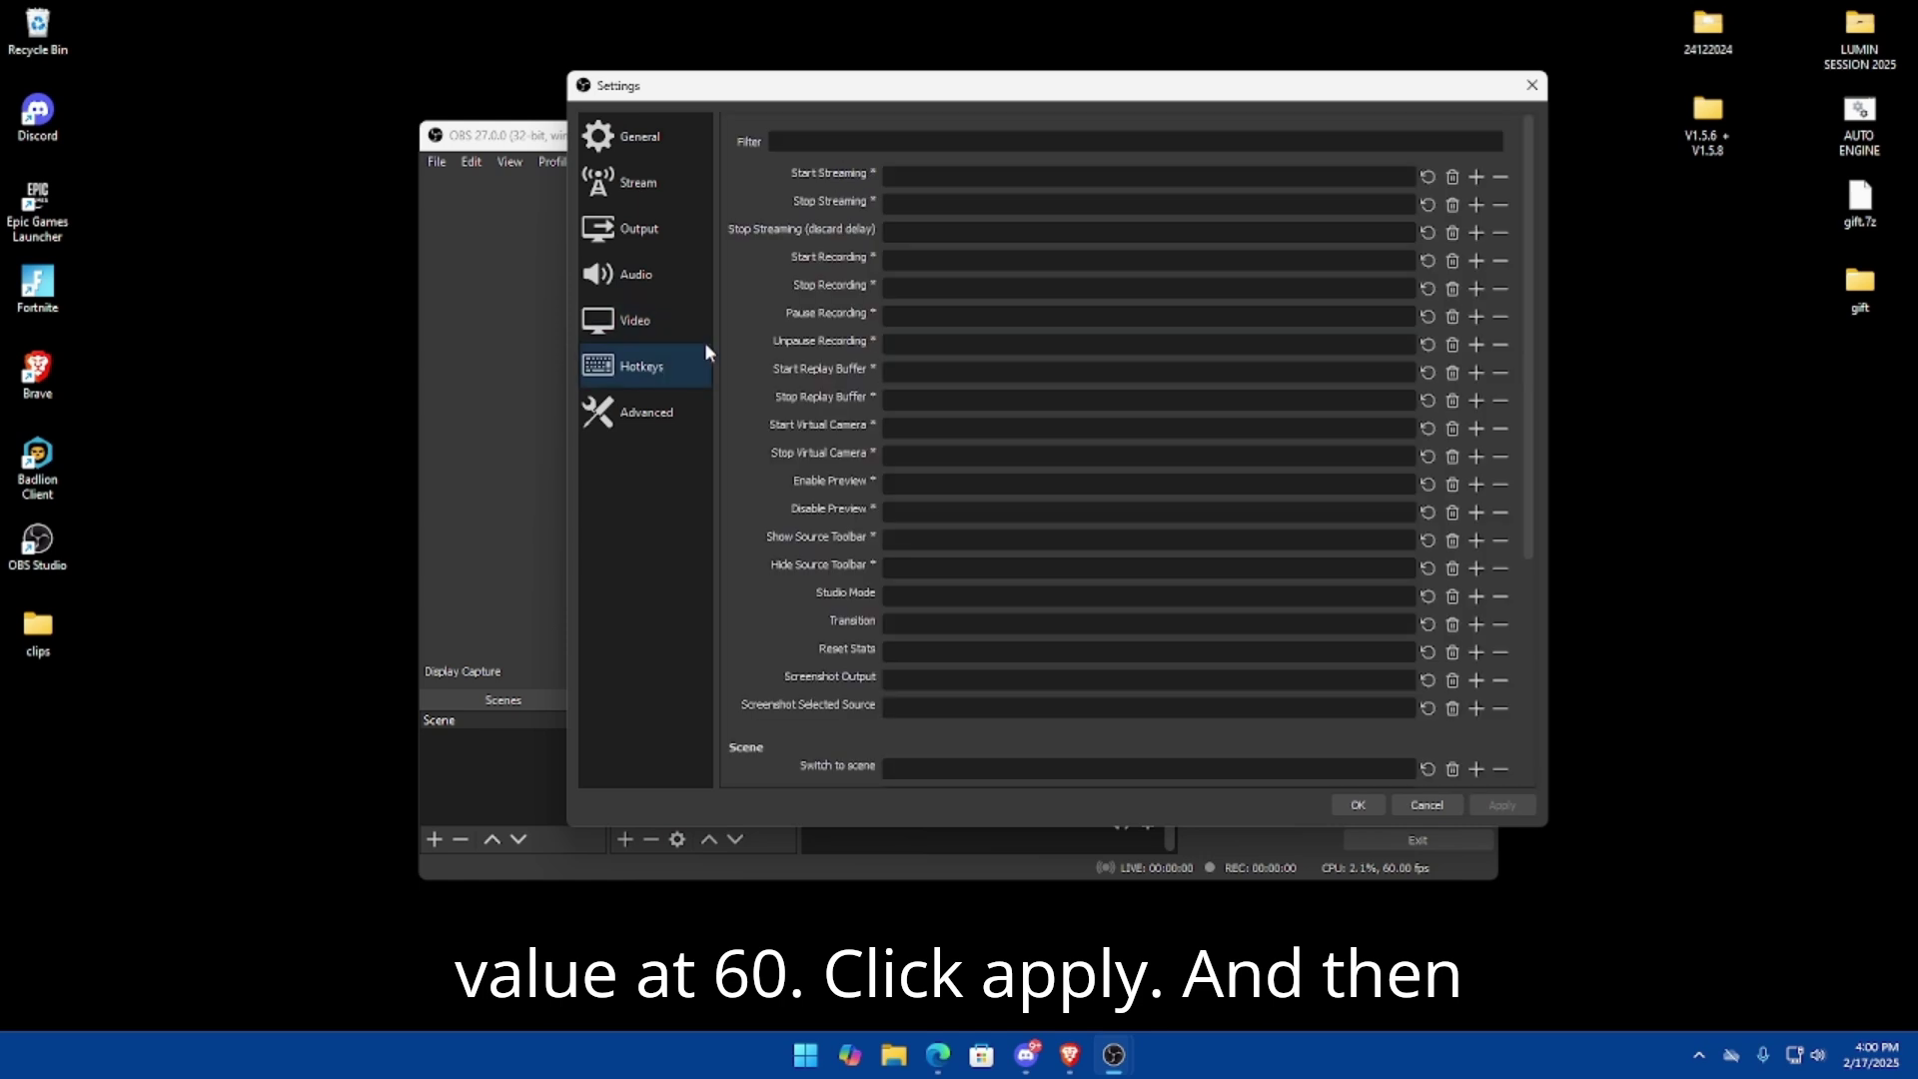
- Enable the Replay Buffer with a 30-second maximum replay time and apply
left_click(640, 228)
left_click(642, 266)
left_click(668, 224)
left_click(943, 151)
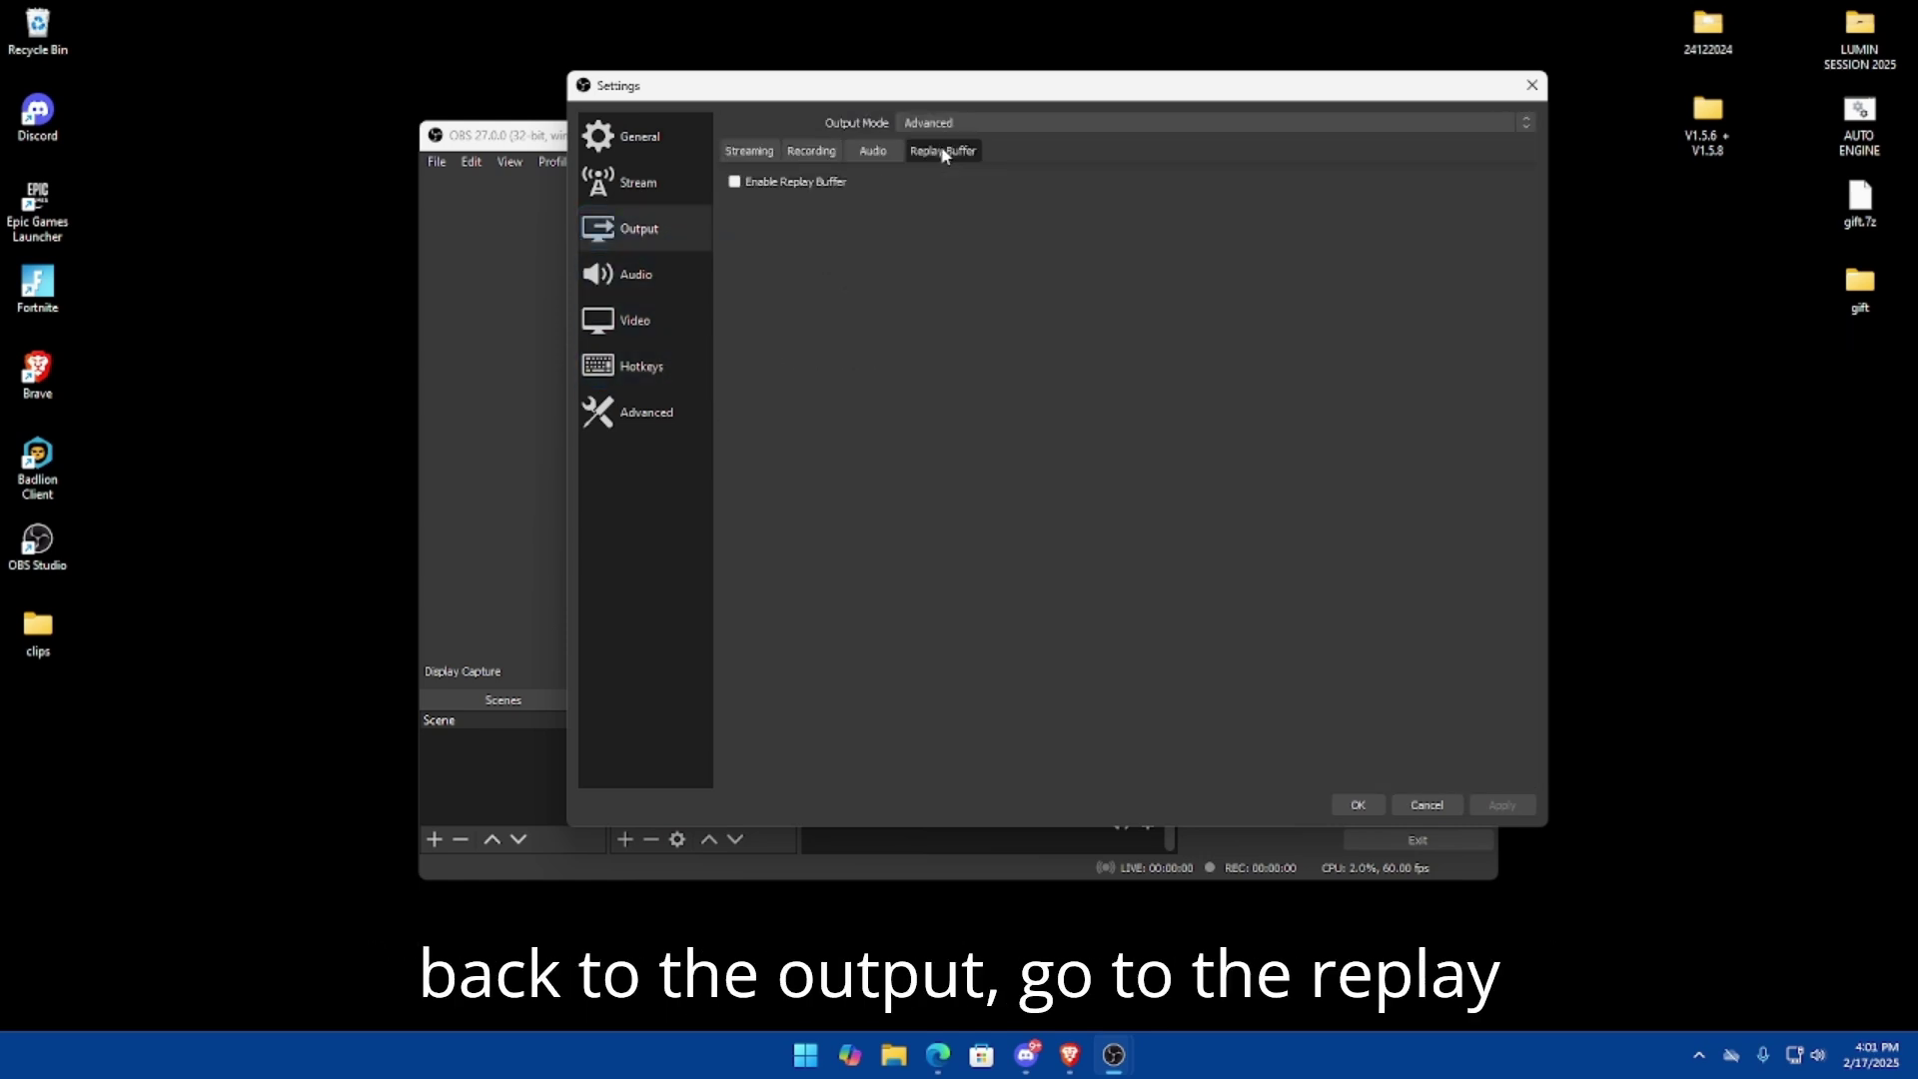
left_click(752, 182)
double_click(895, 242)
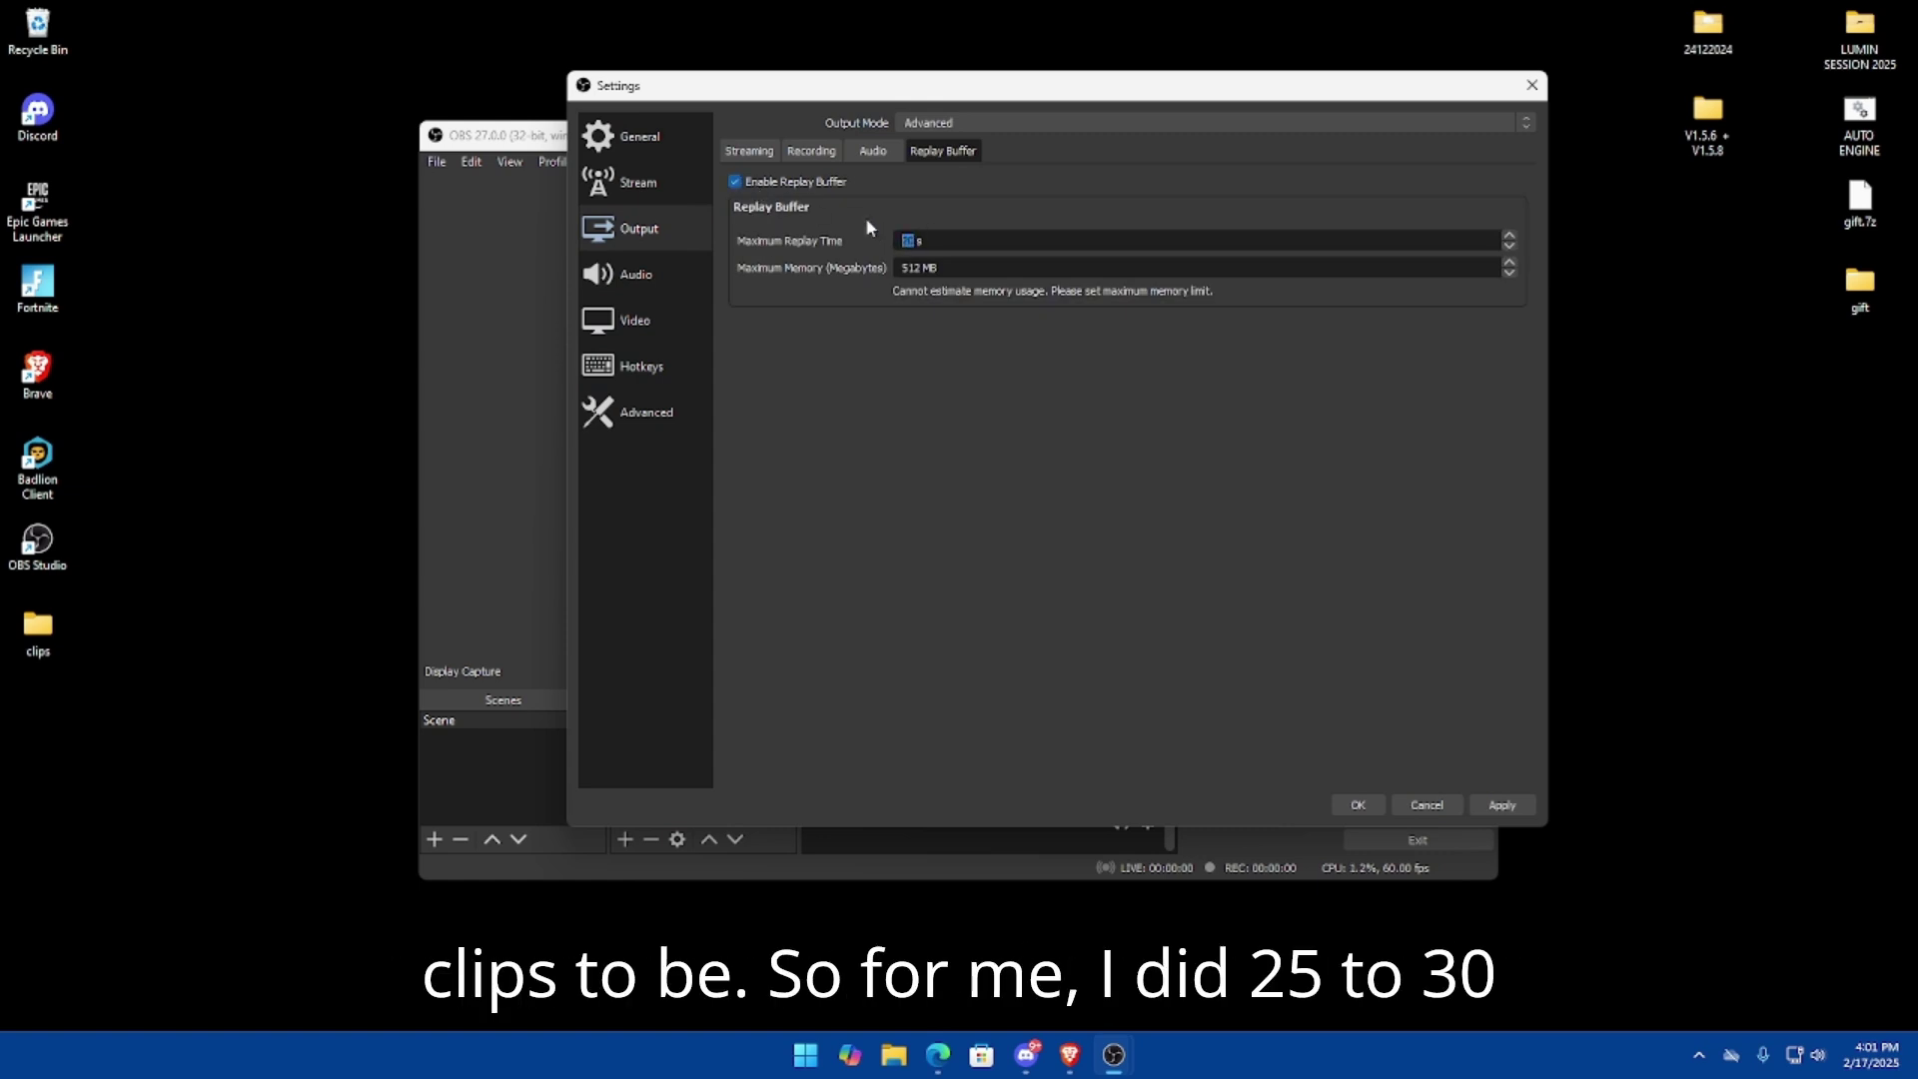
type("30")
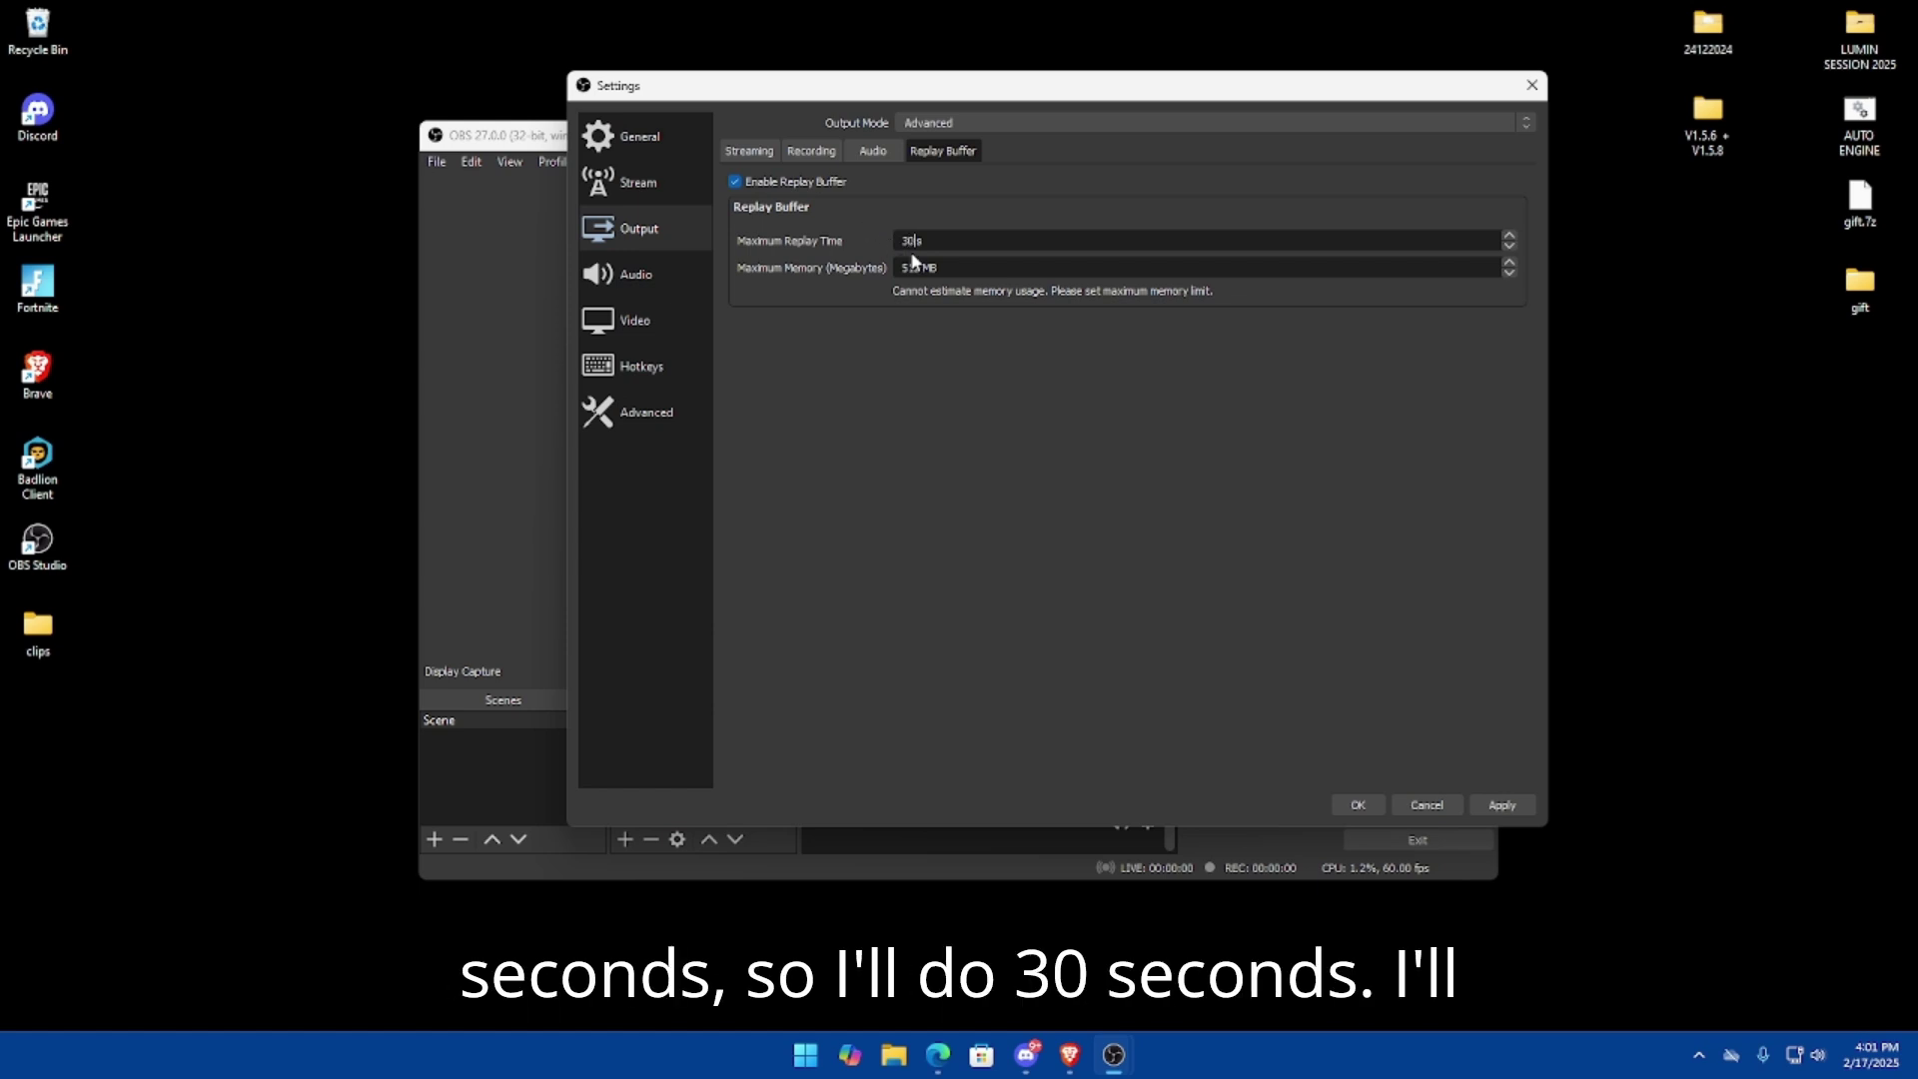
left_click(1480, 806)
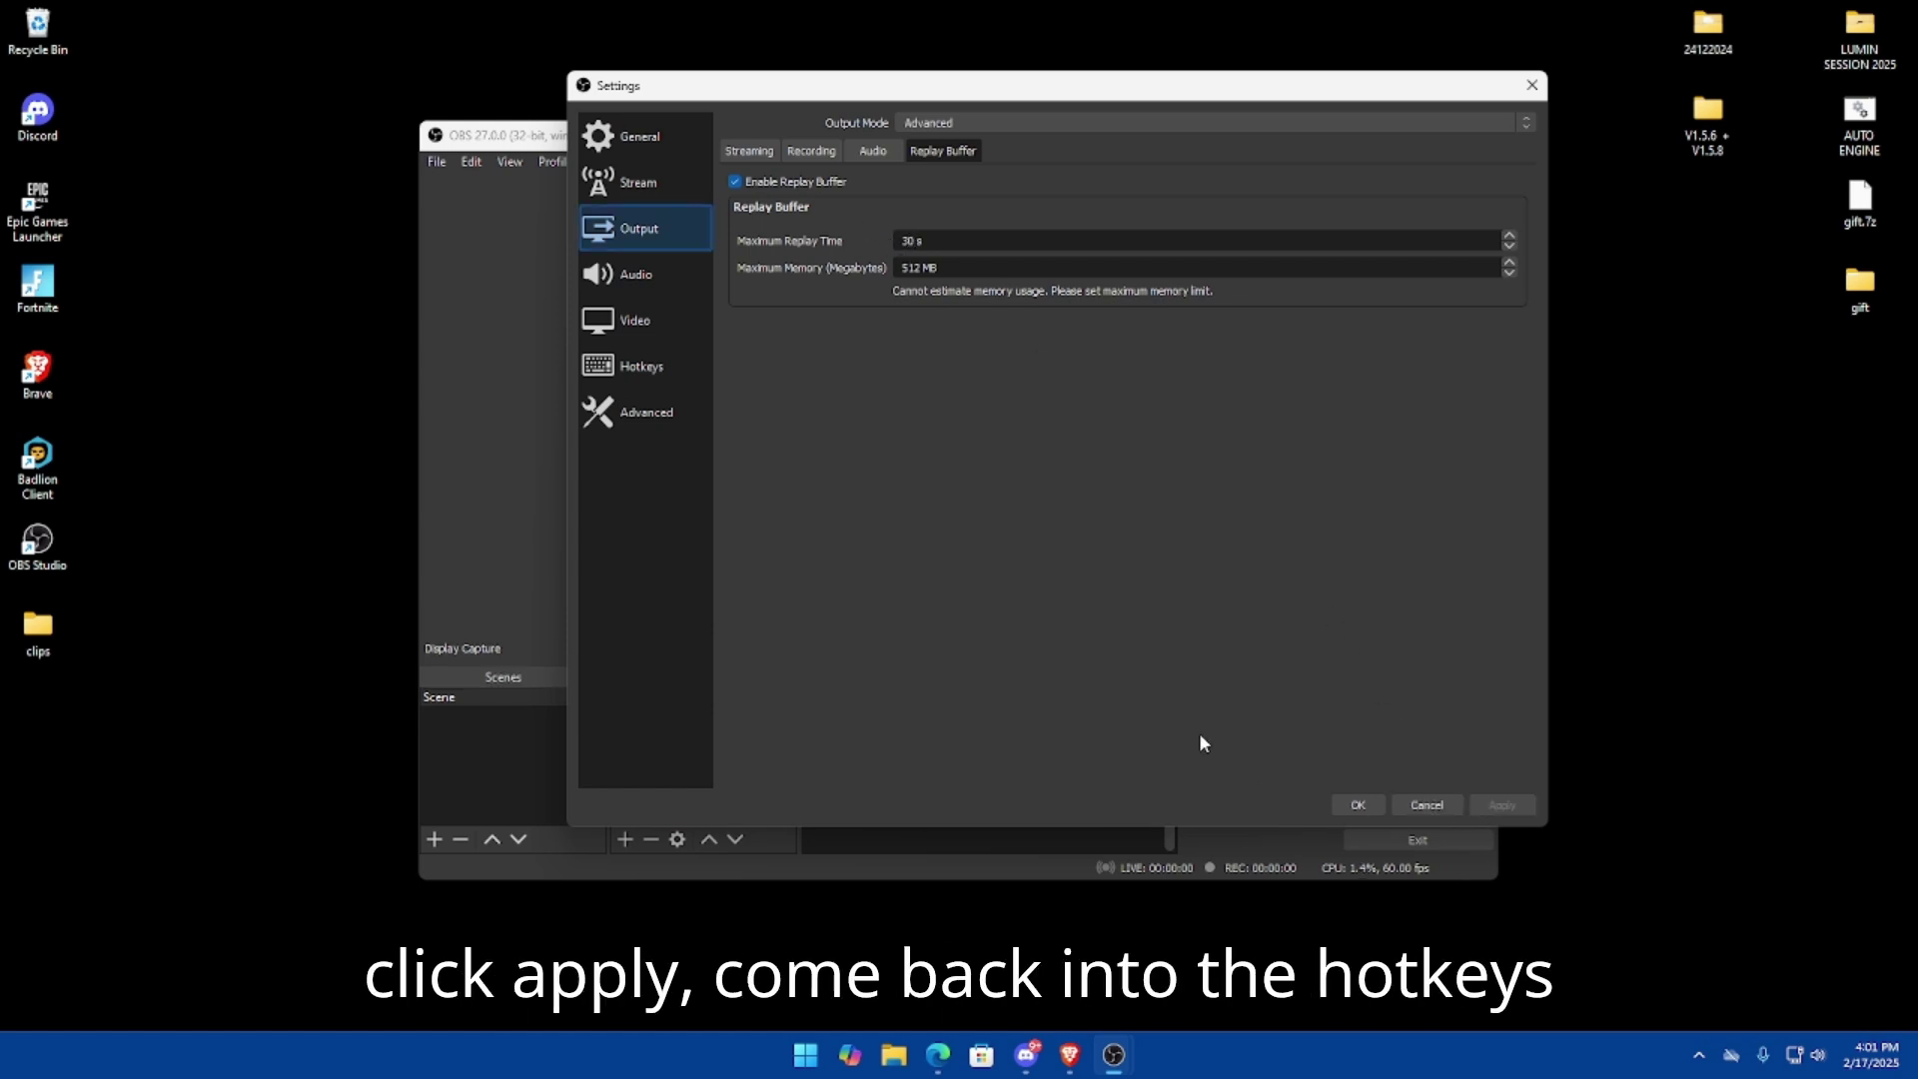
- Bind the Save Replay hotkey to F9 and close Settings with OK
left_click(651, 375)
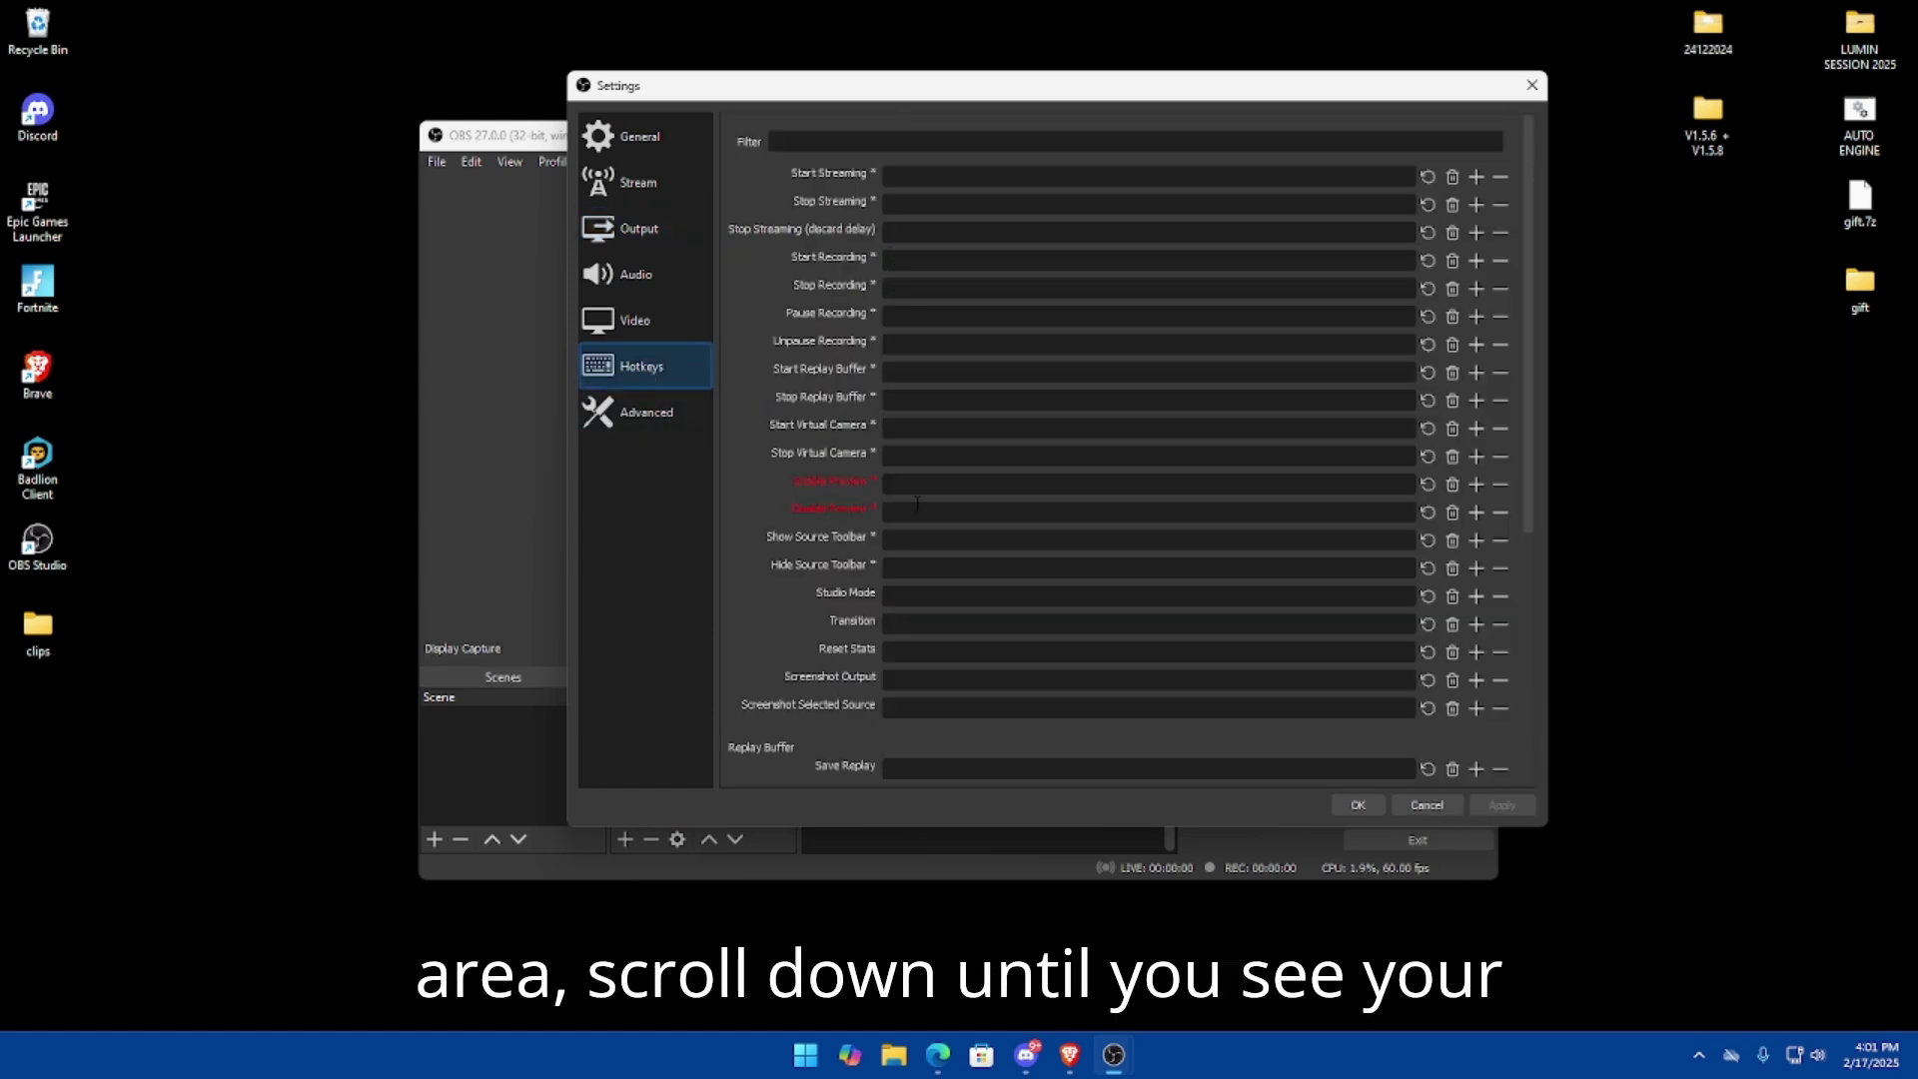
scroll(880, 545, "down", 5)
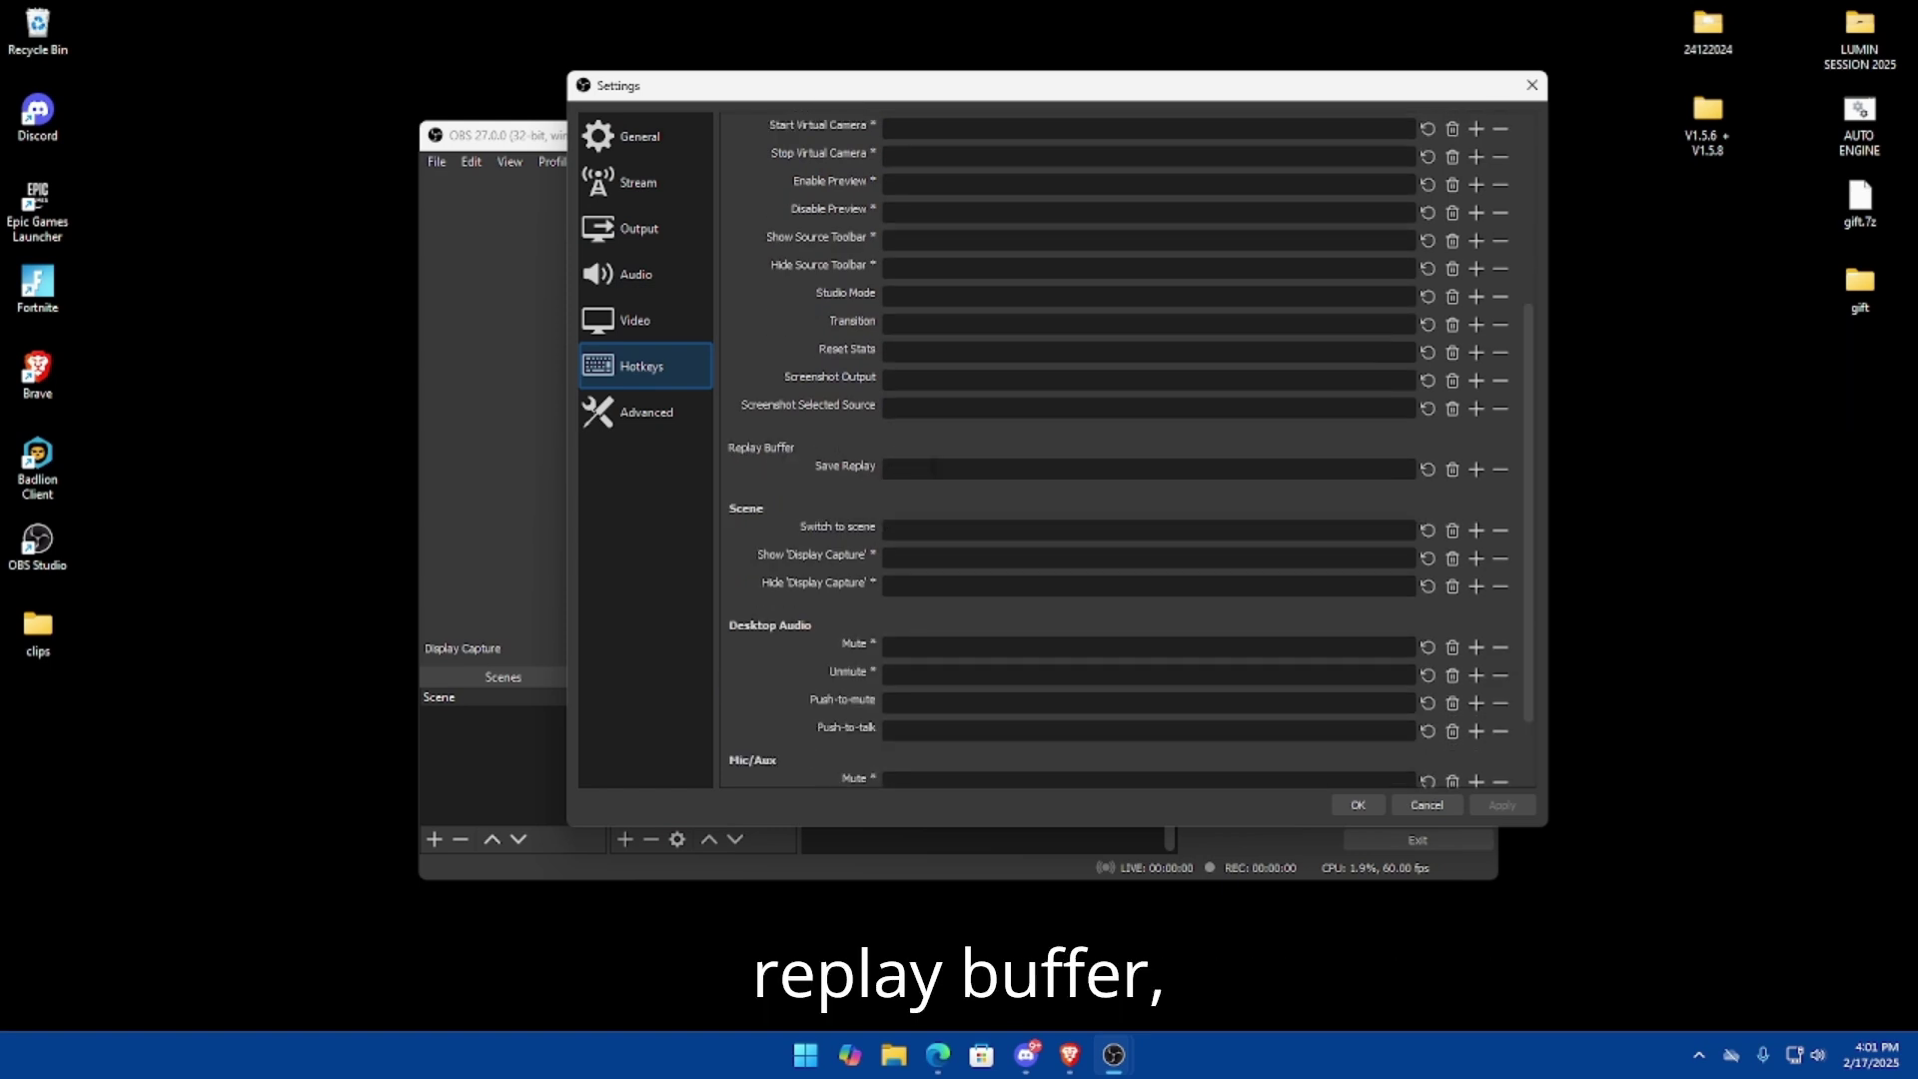
left_click(930, 468)
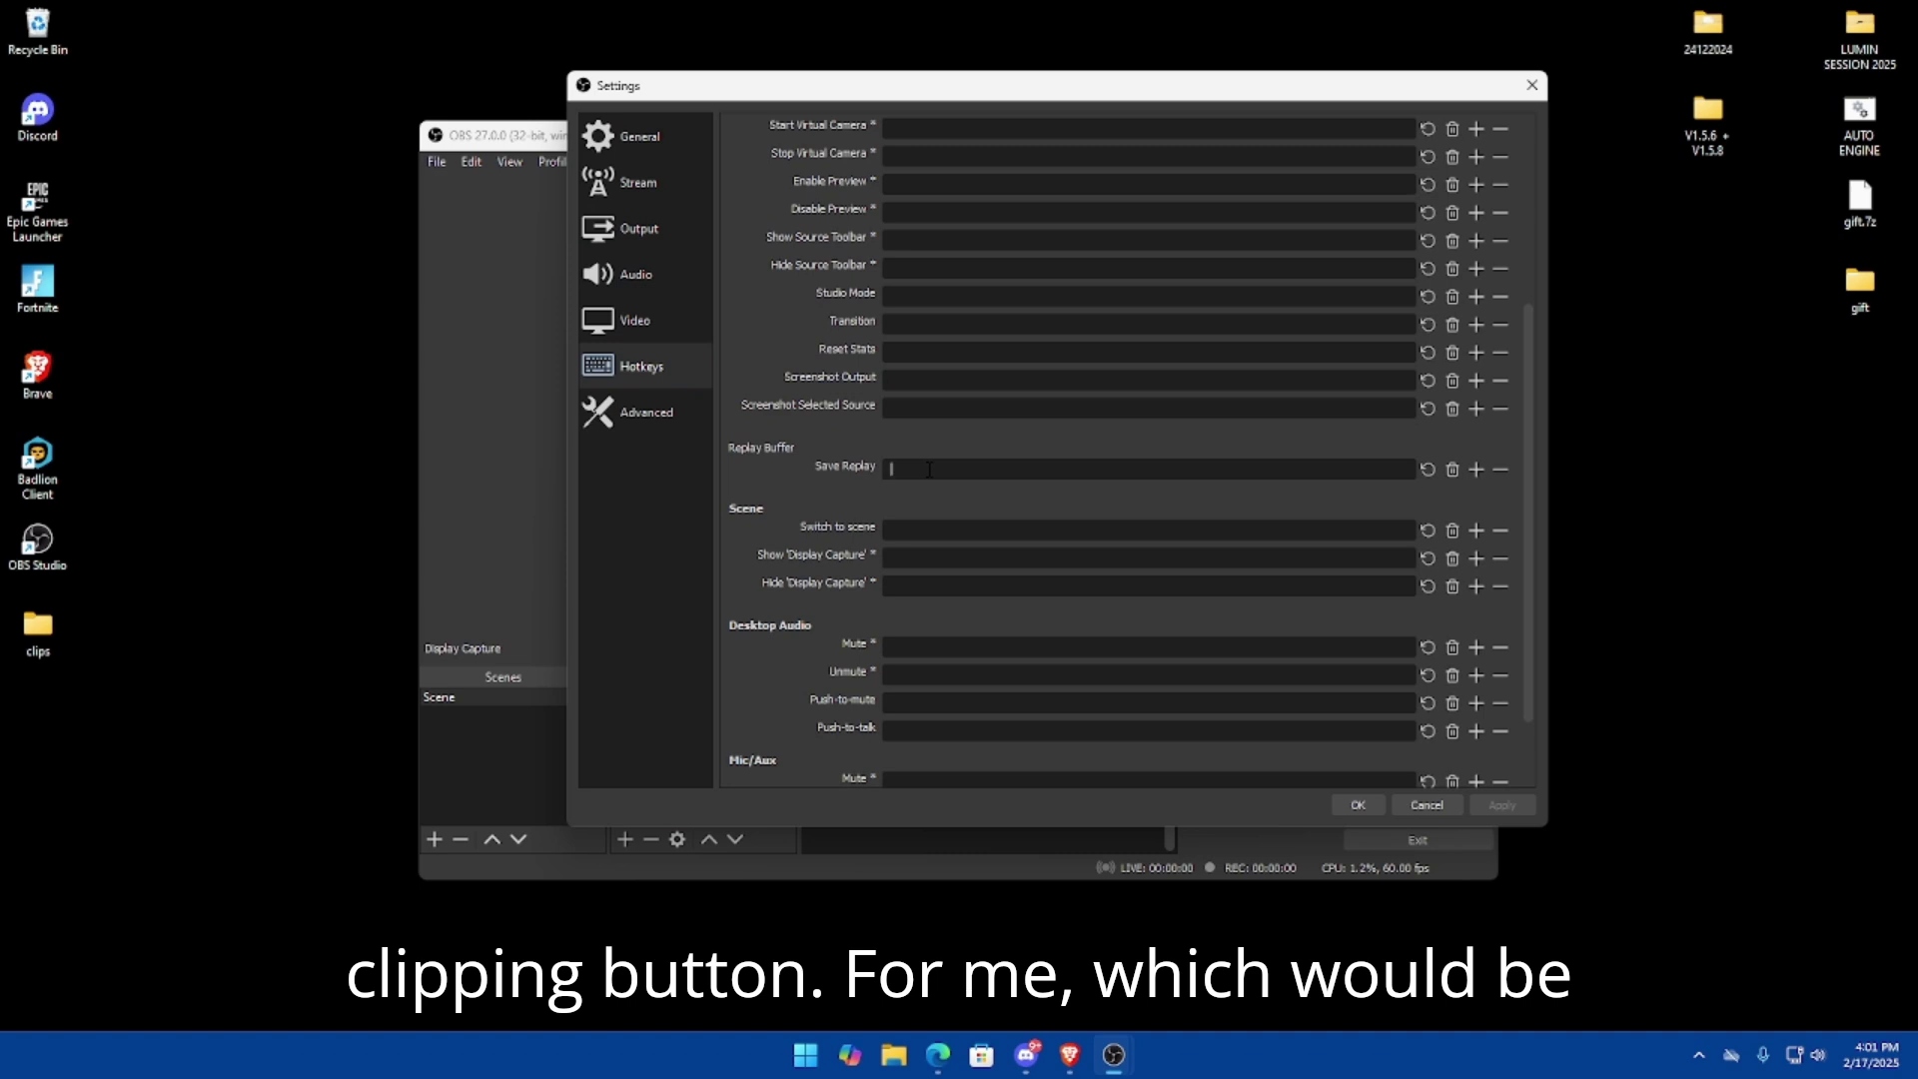
key("F9")
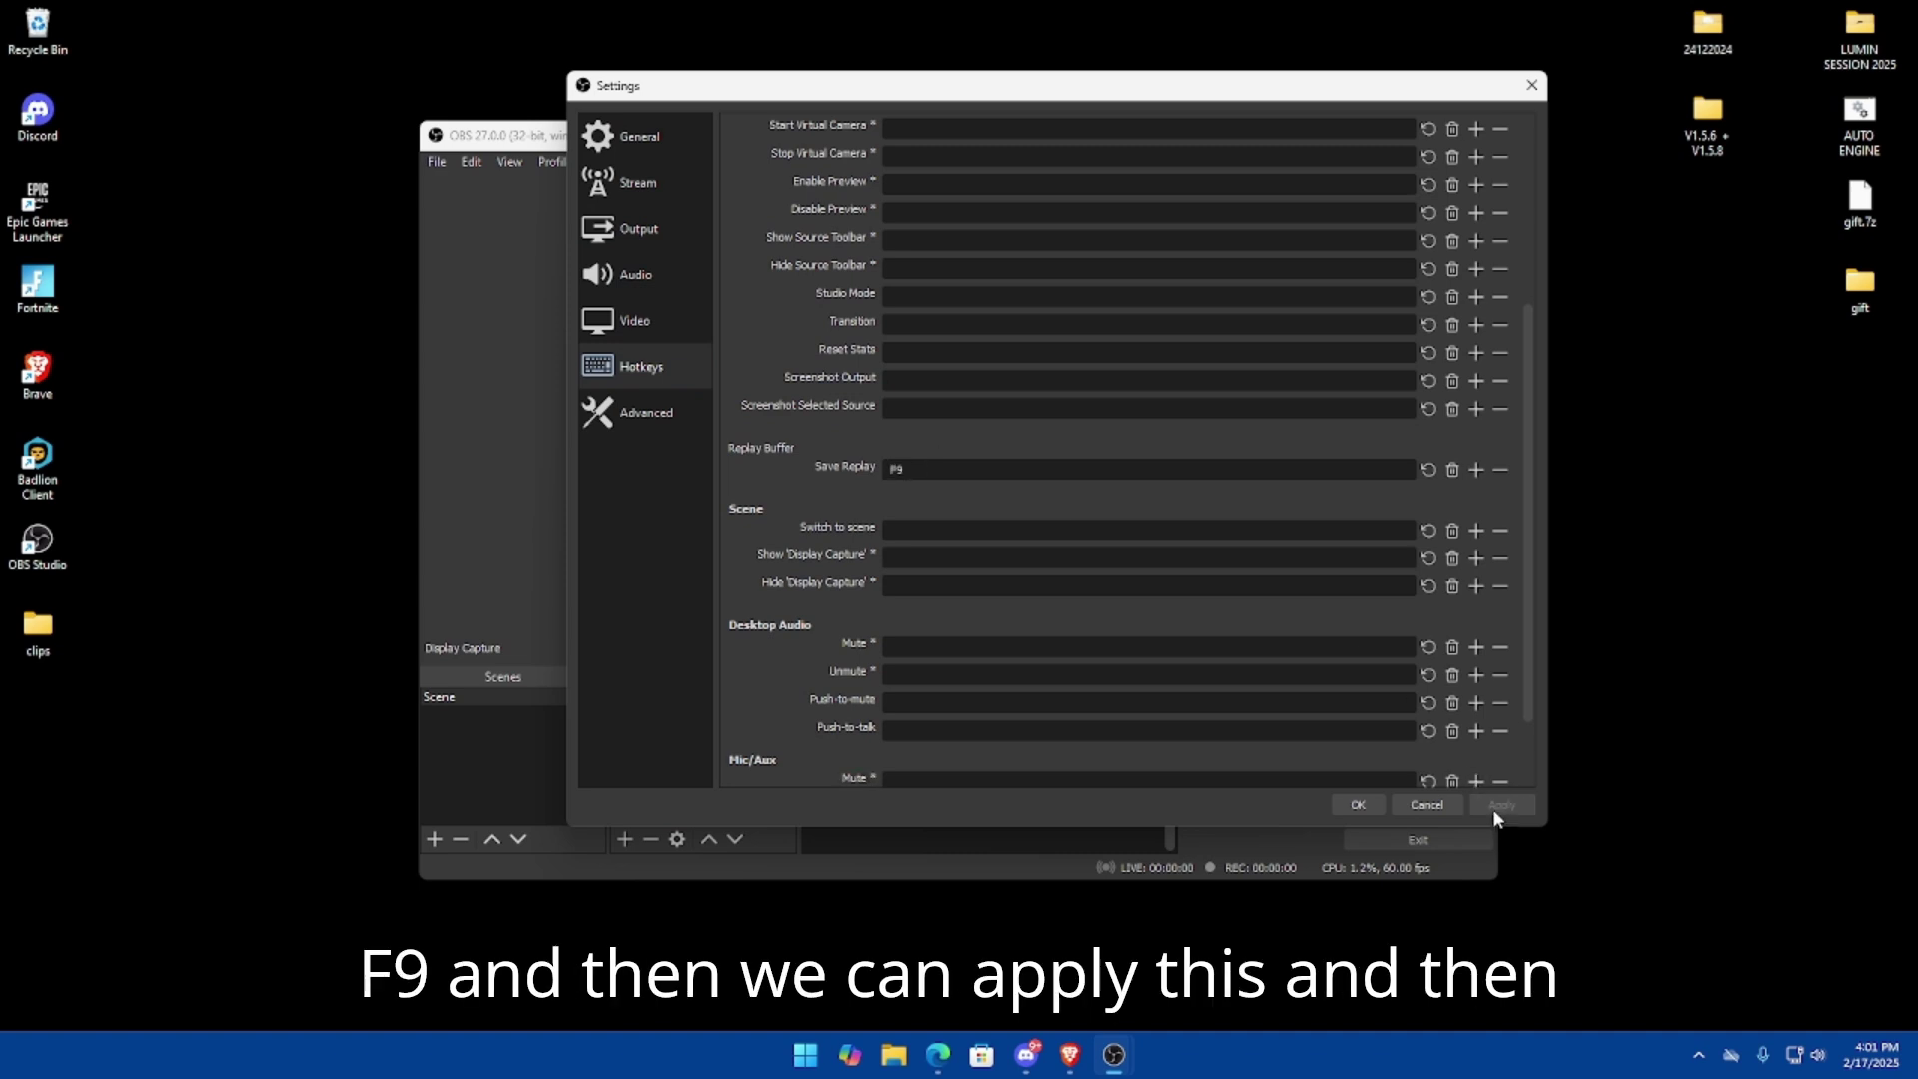
left_click(1359, 806)
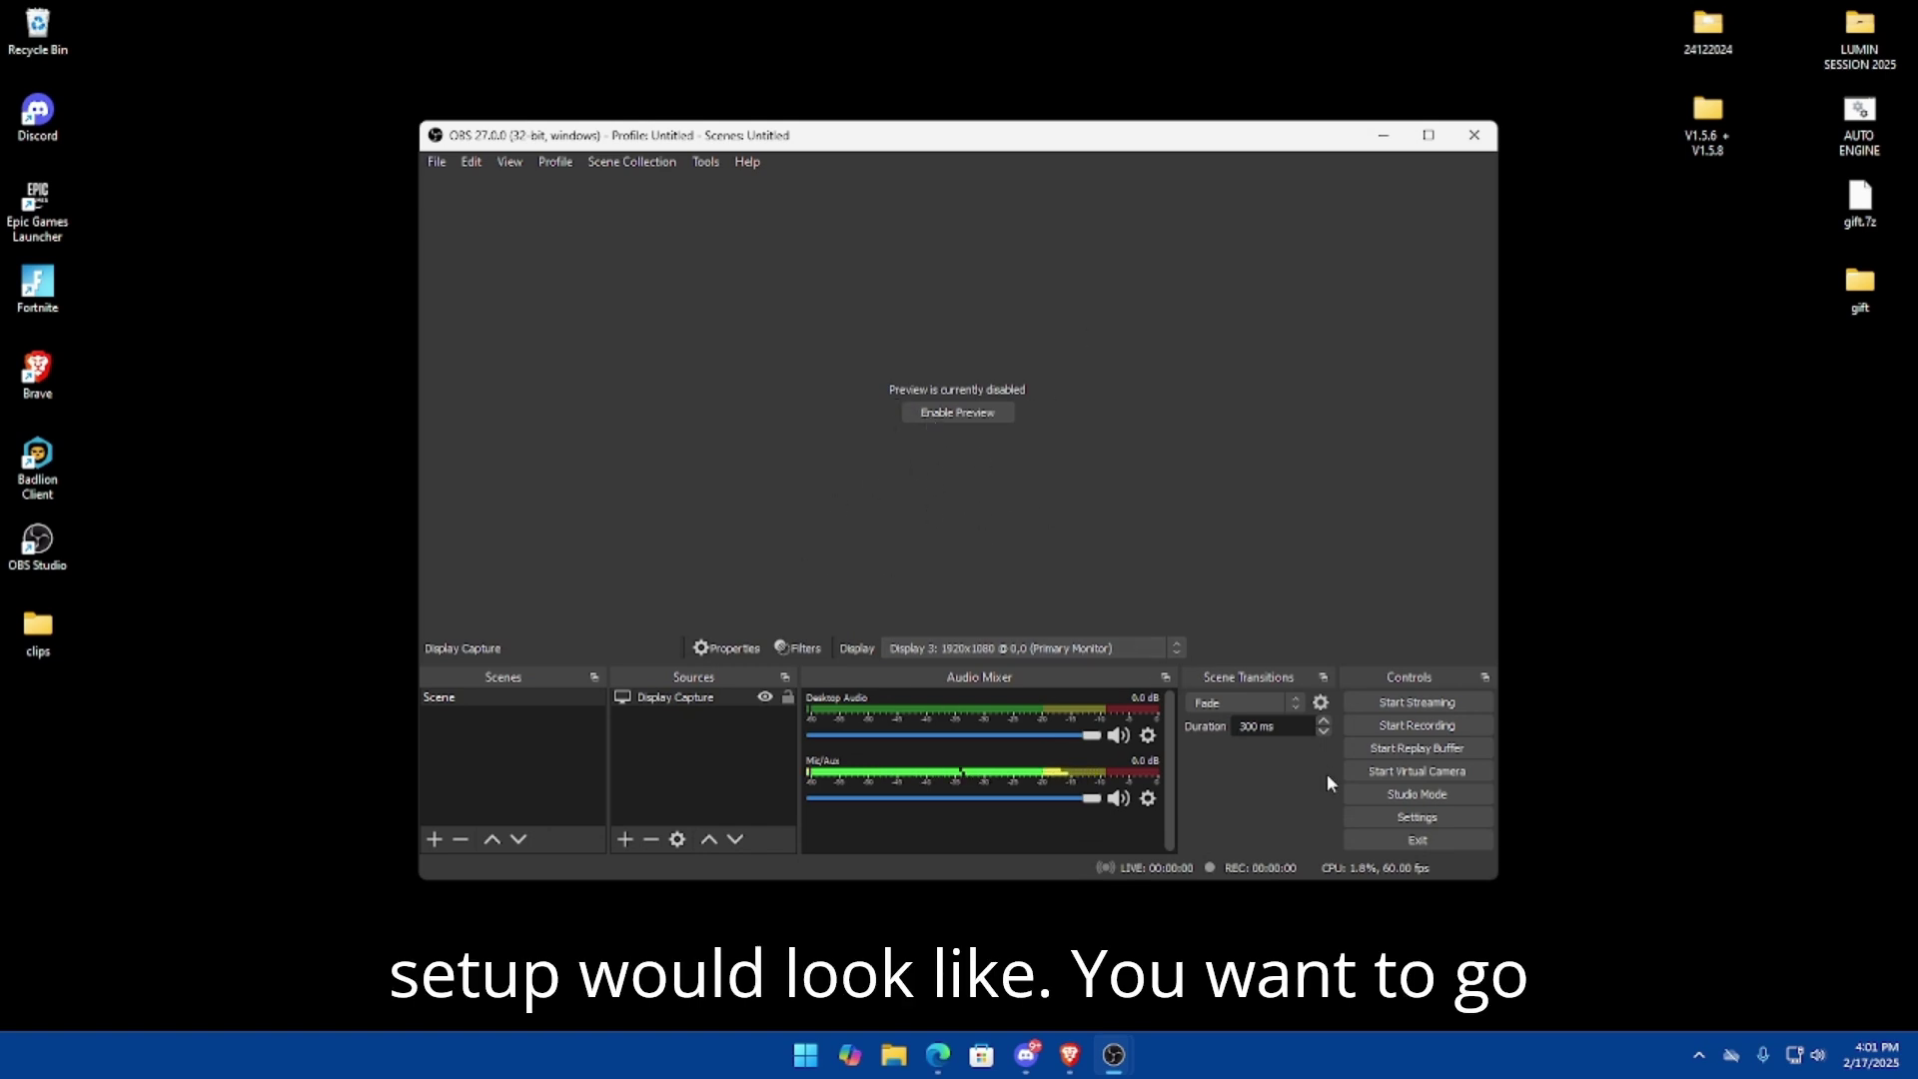
- Keep Normal process priority, disable Browser Source Hardware Acceleration, apply, and restart OBS
left_click(1349, 815)
left_click(550, 468)
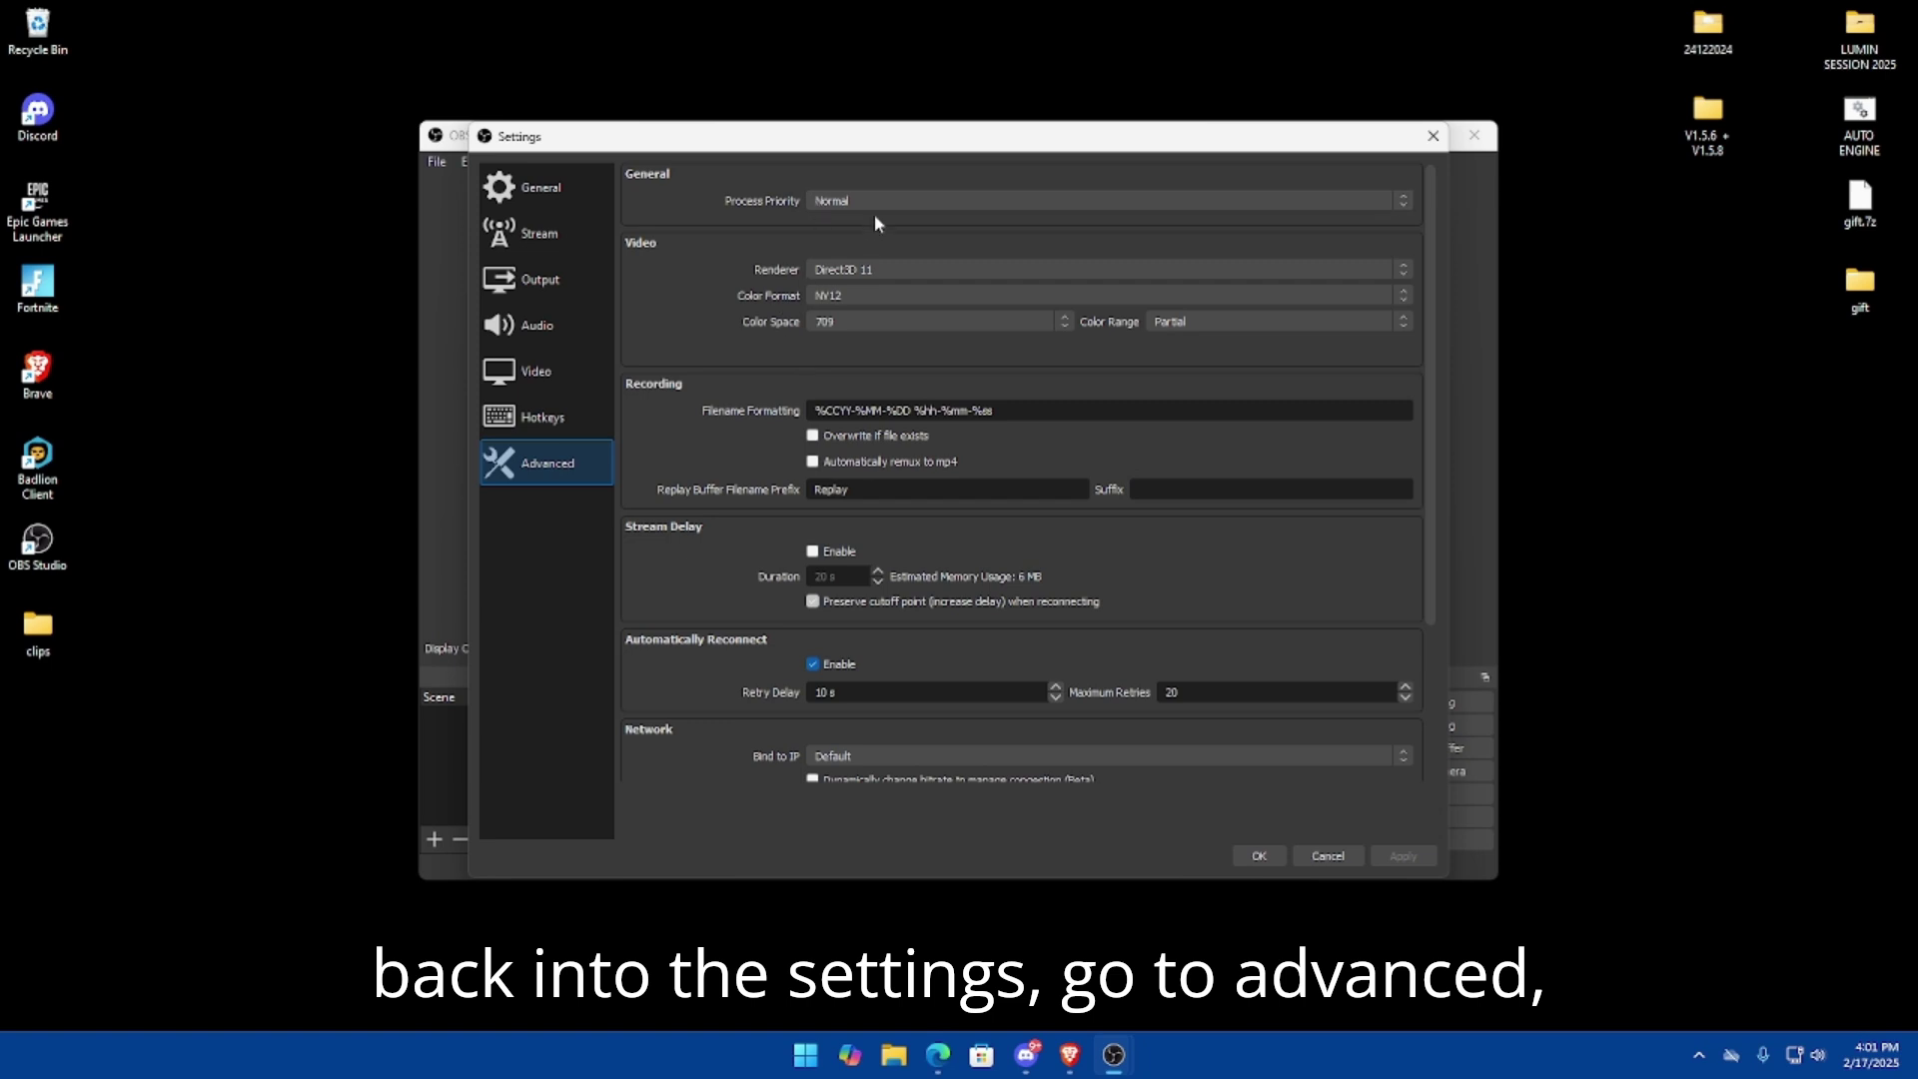
left_click(831, 207)
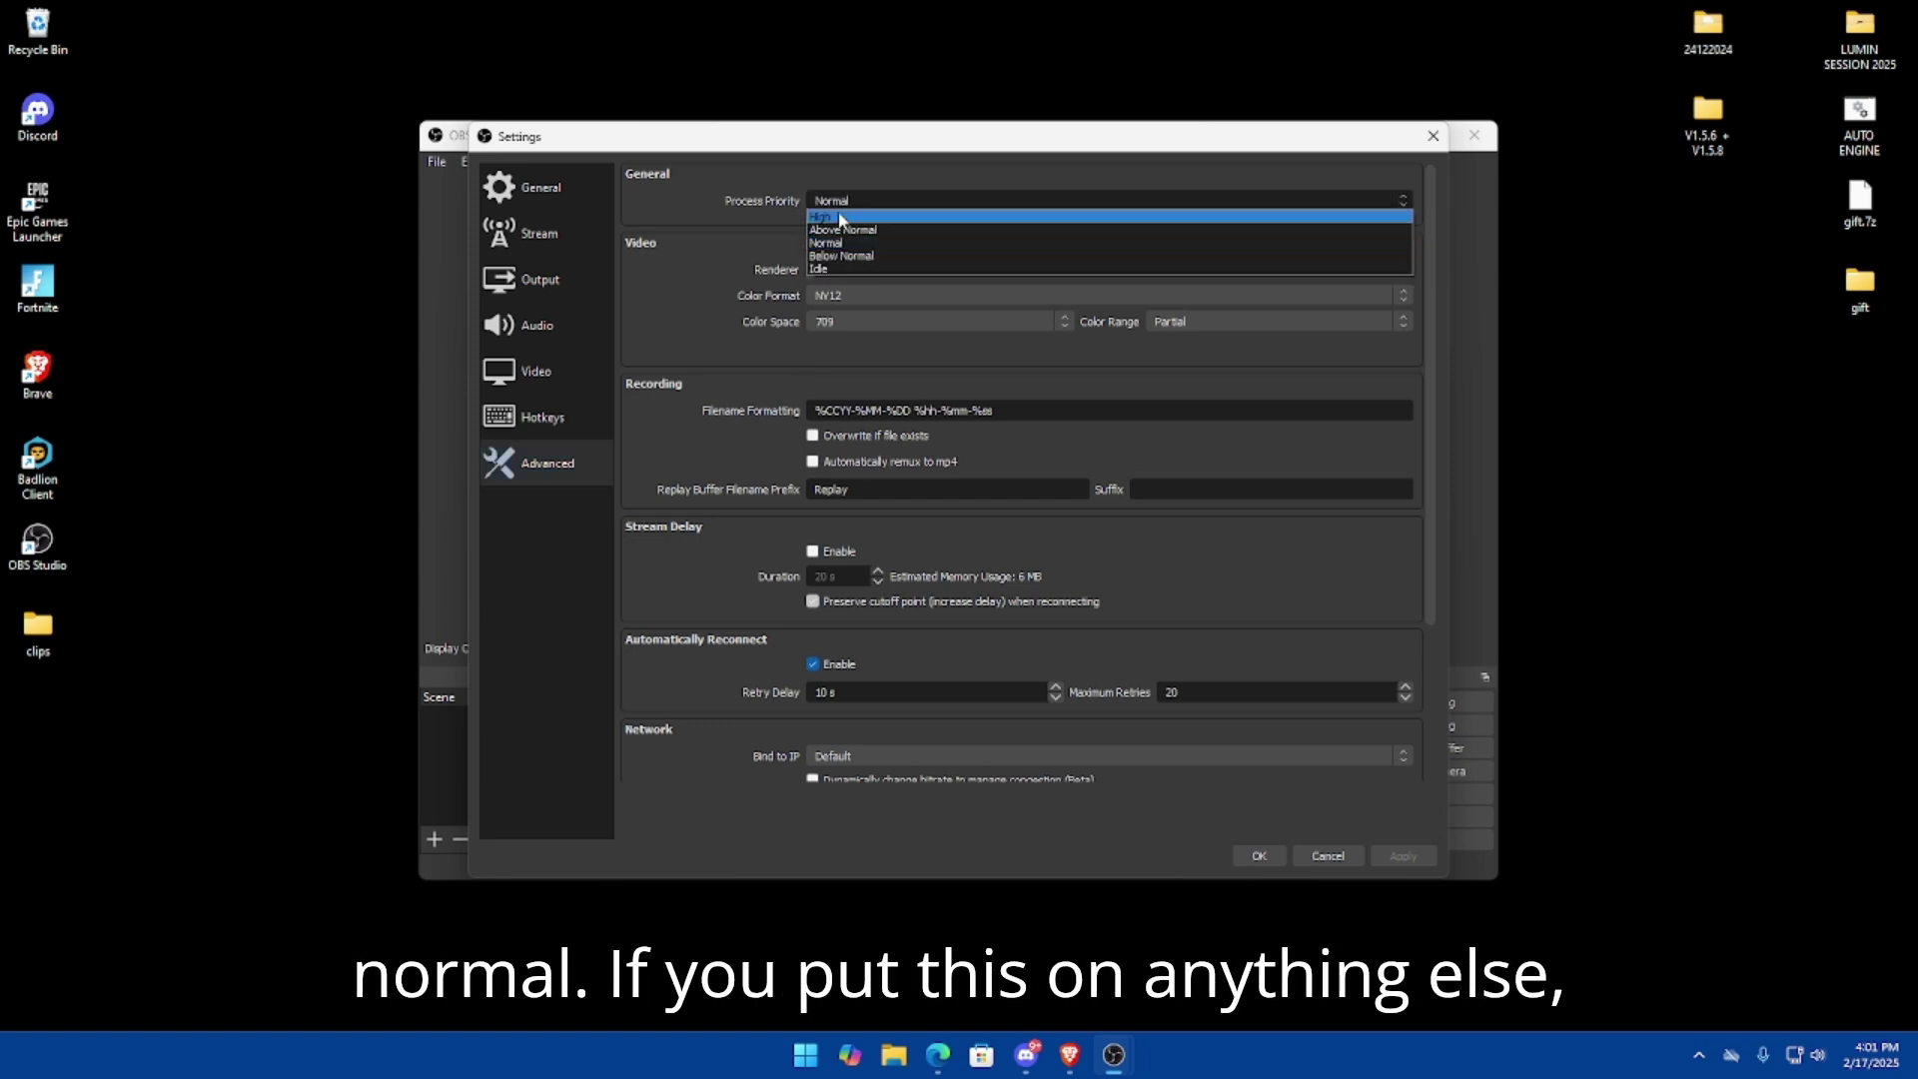
left_click(760, 219)
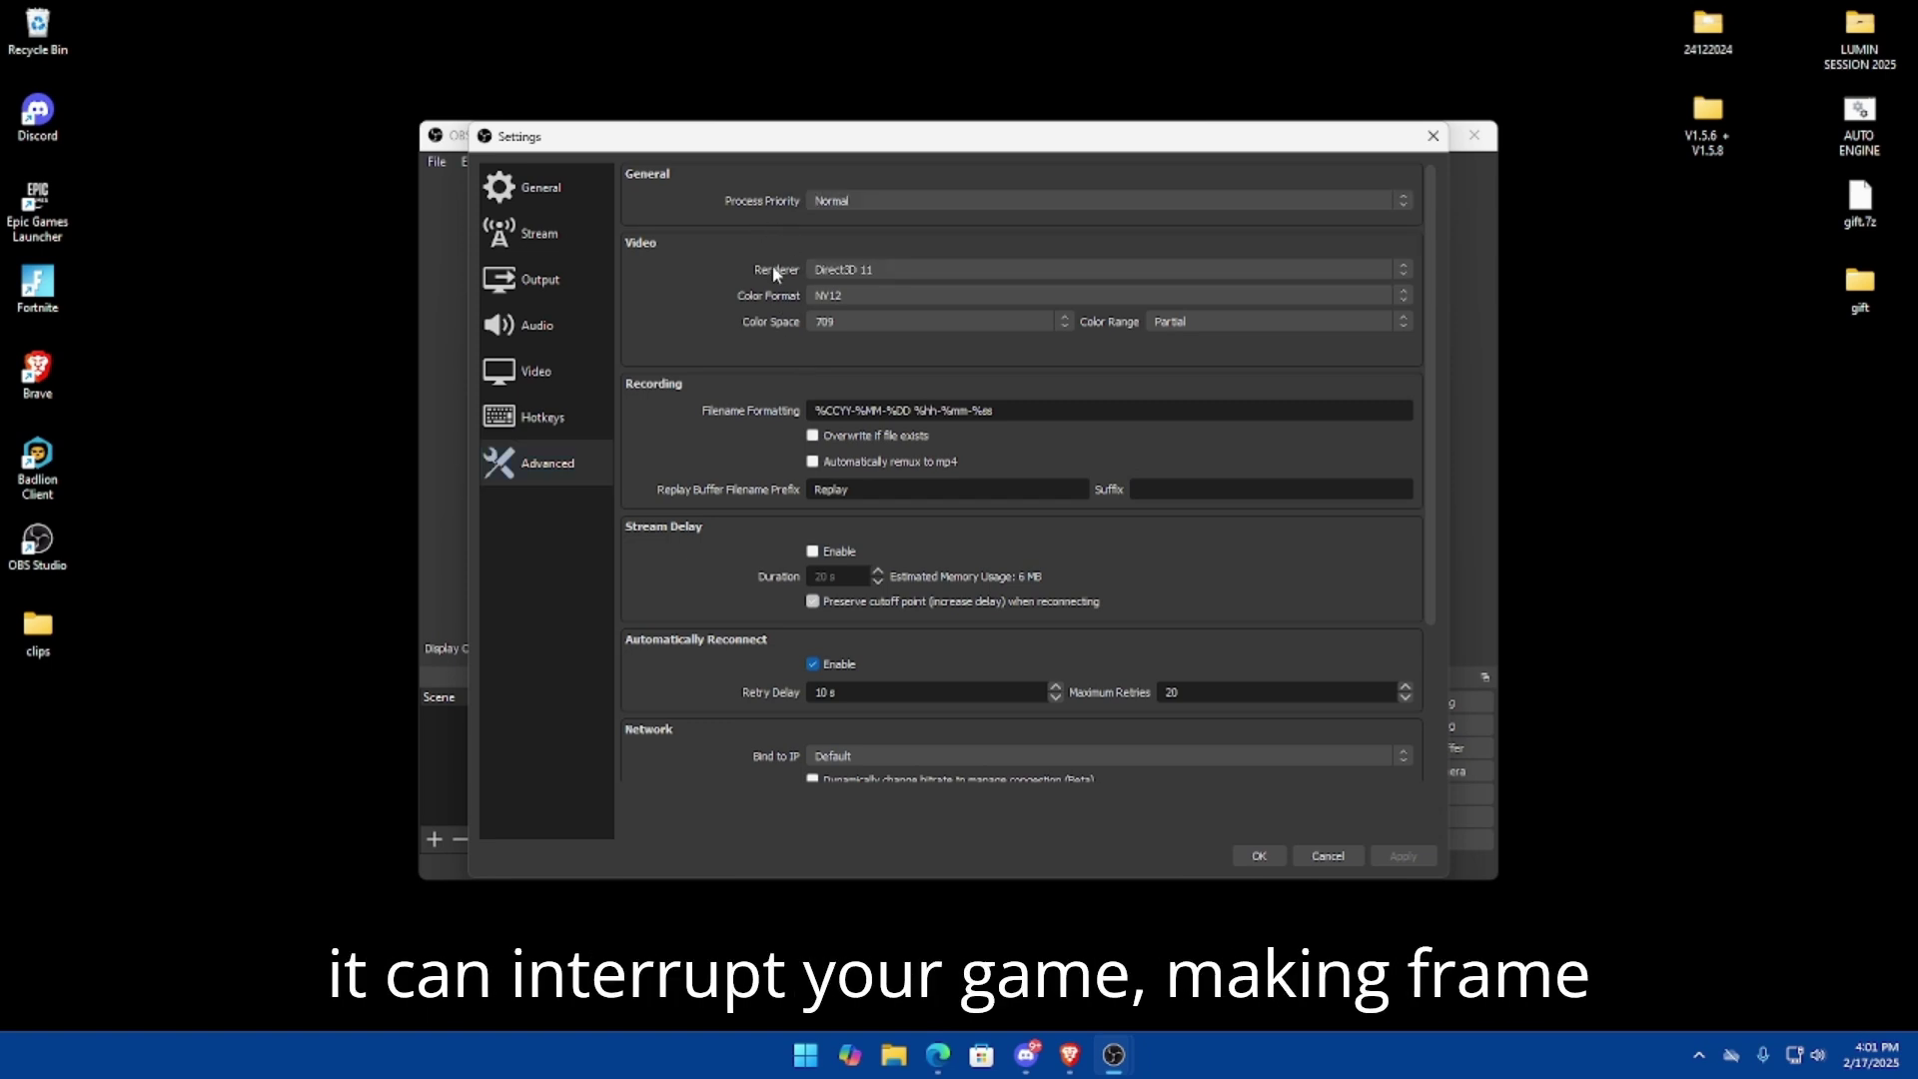
scroll(757, 288, "down", 1)
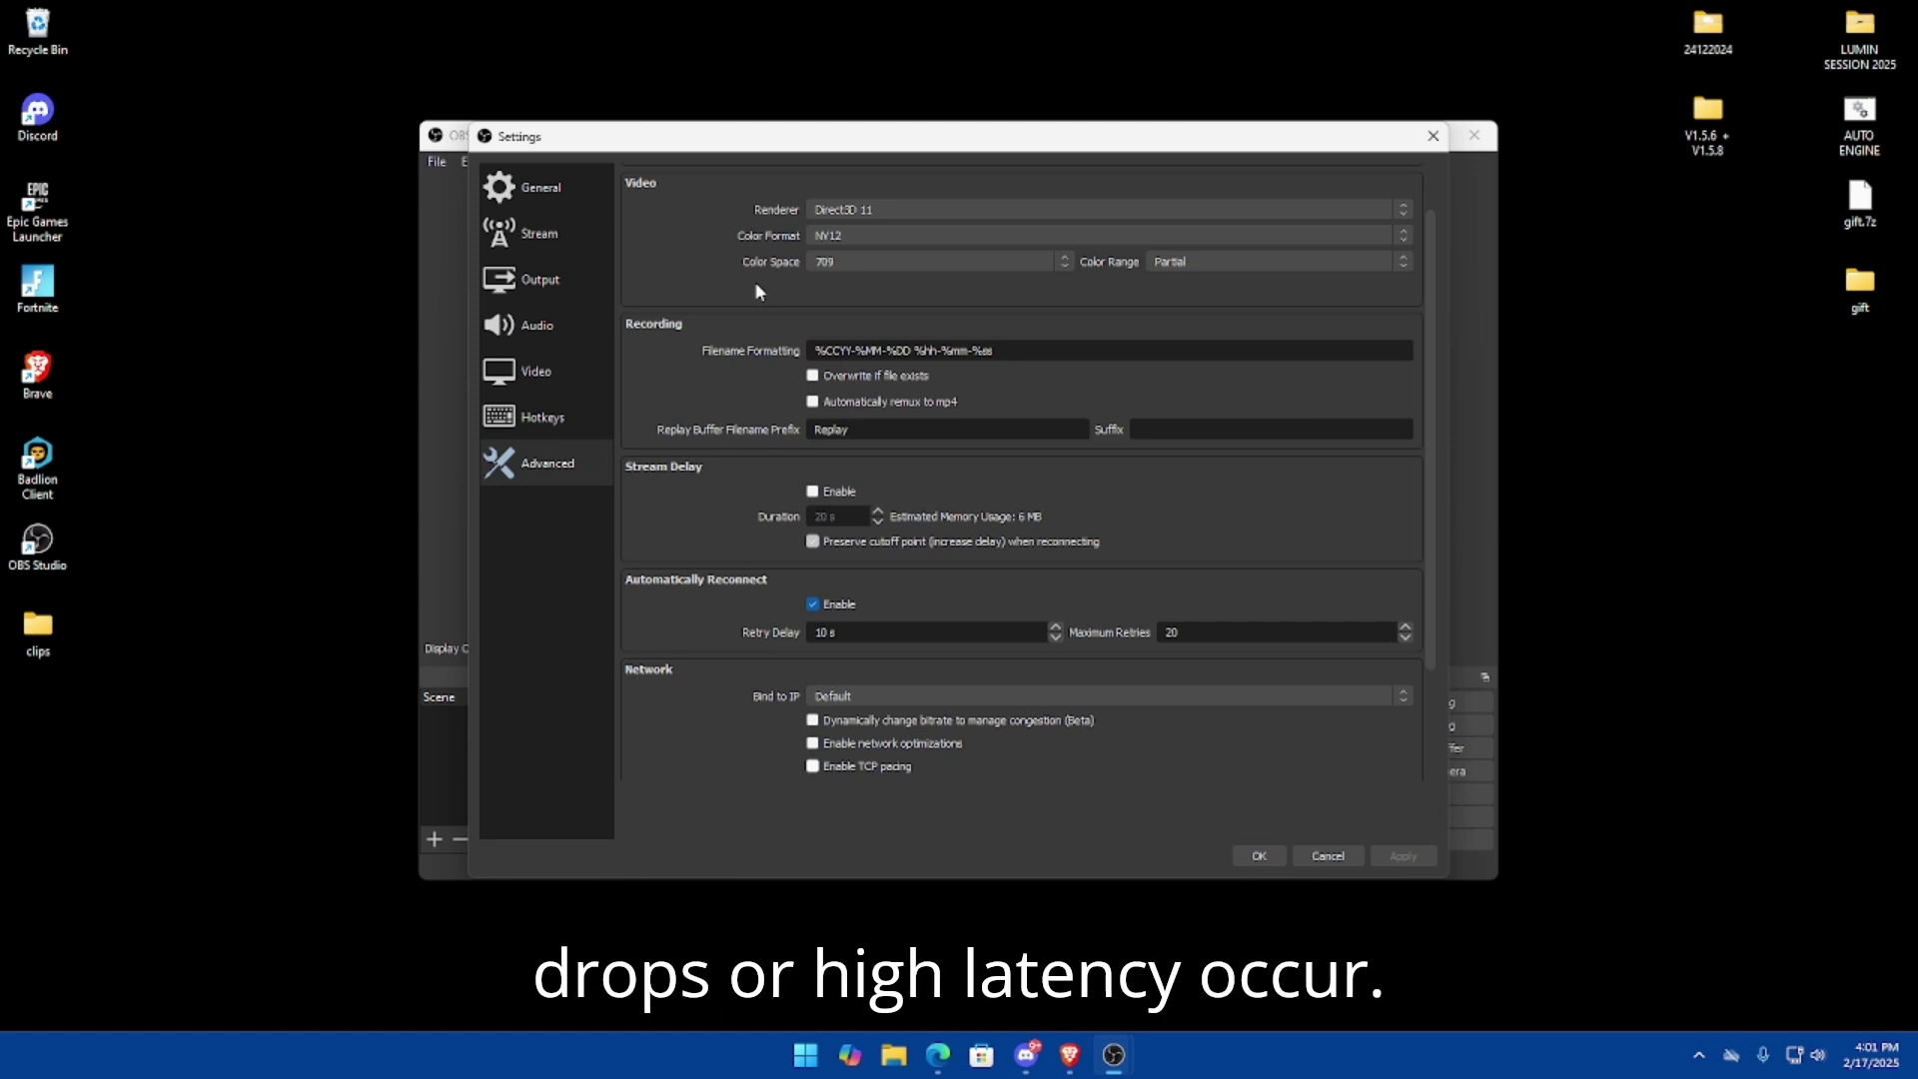
scroll(756, 282, "down", 2)
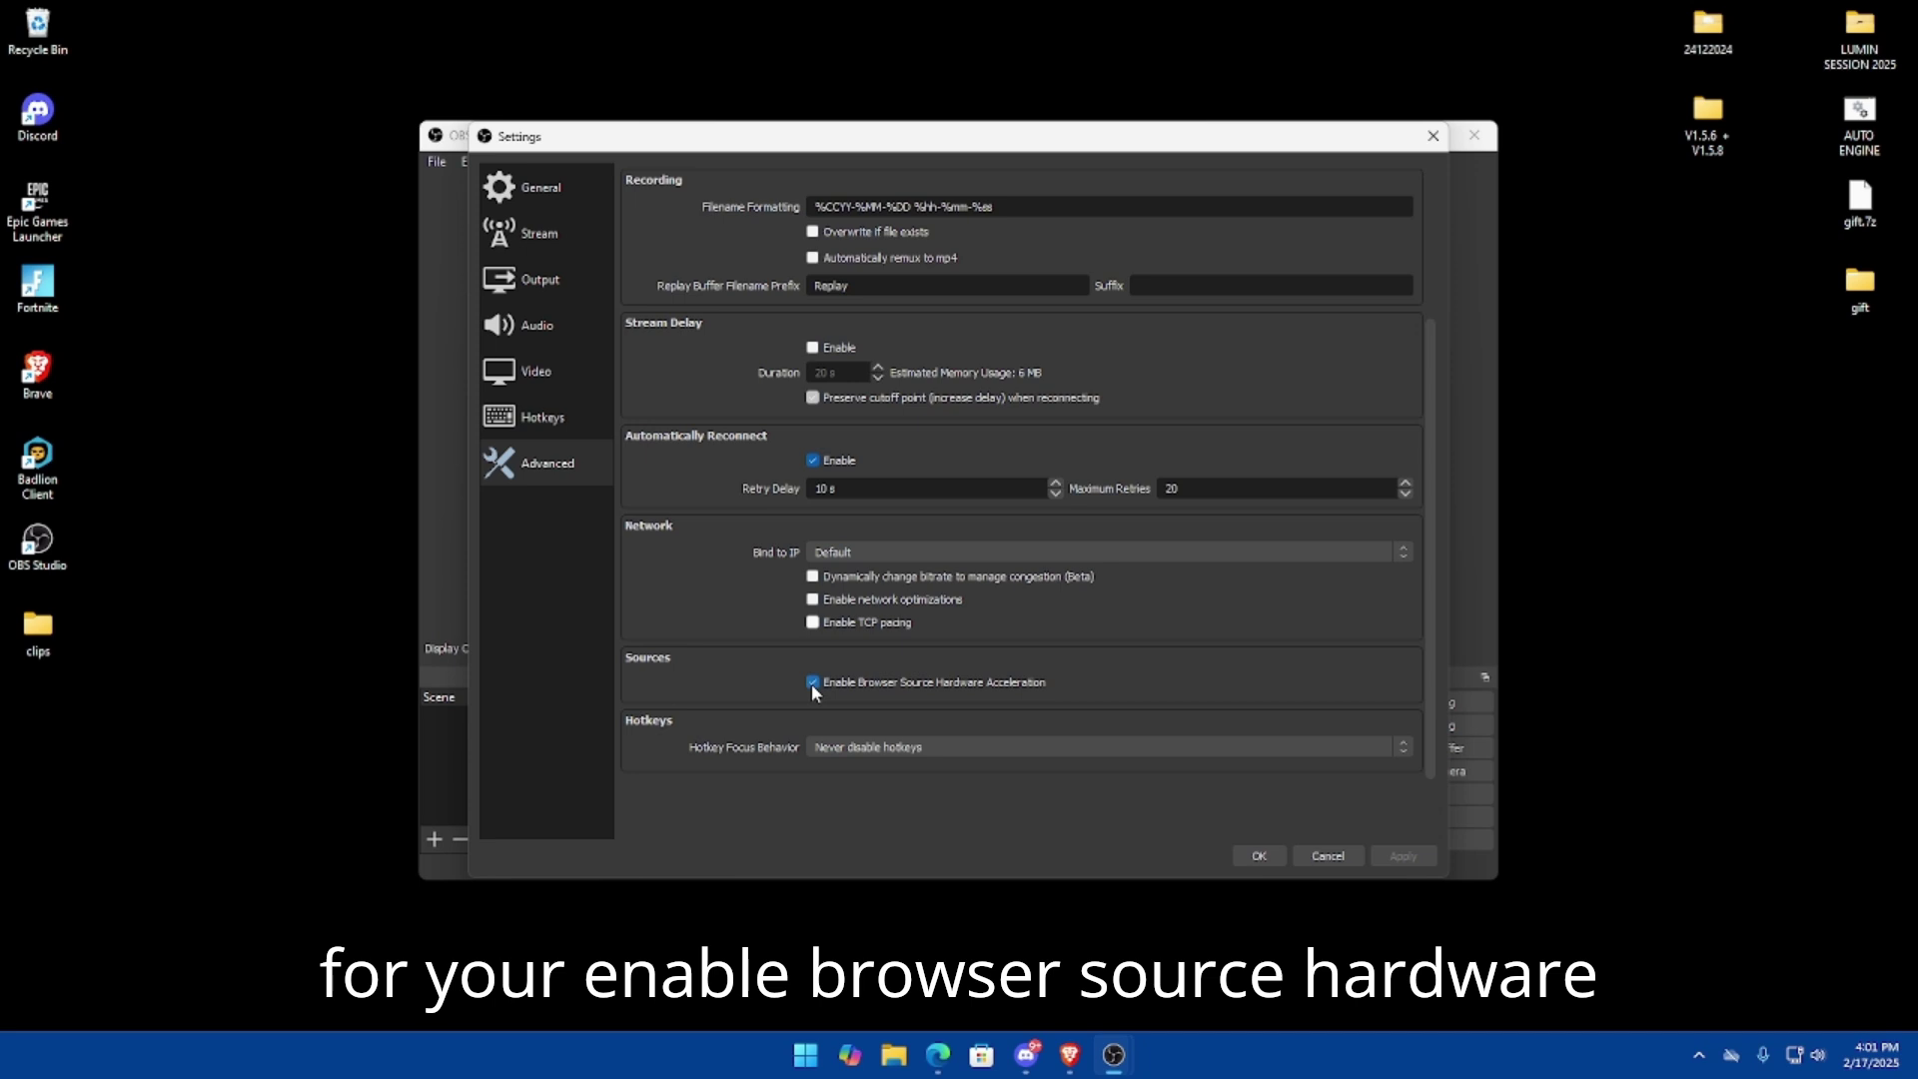
left_click(811, 682)
left_click(1401, 857)
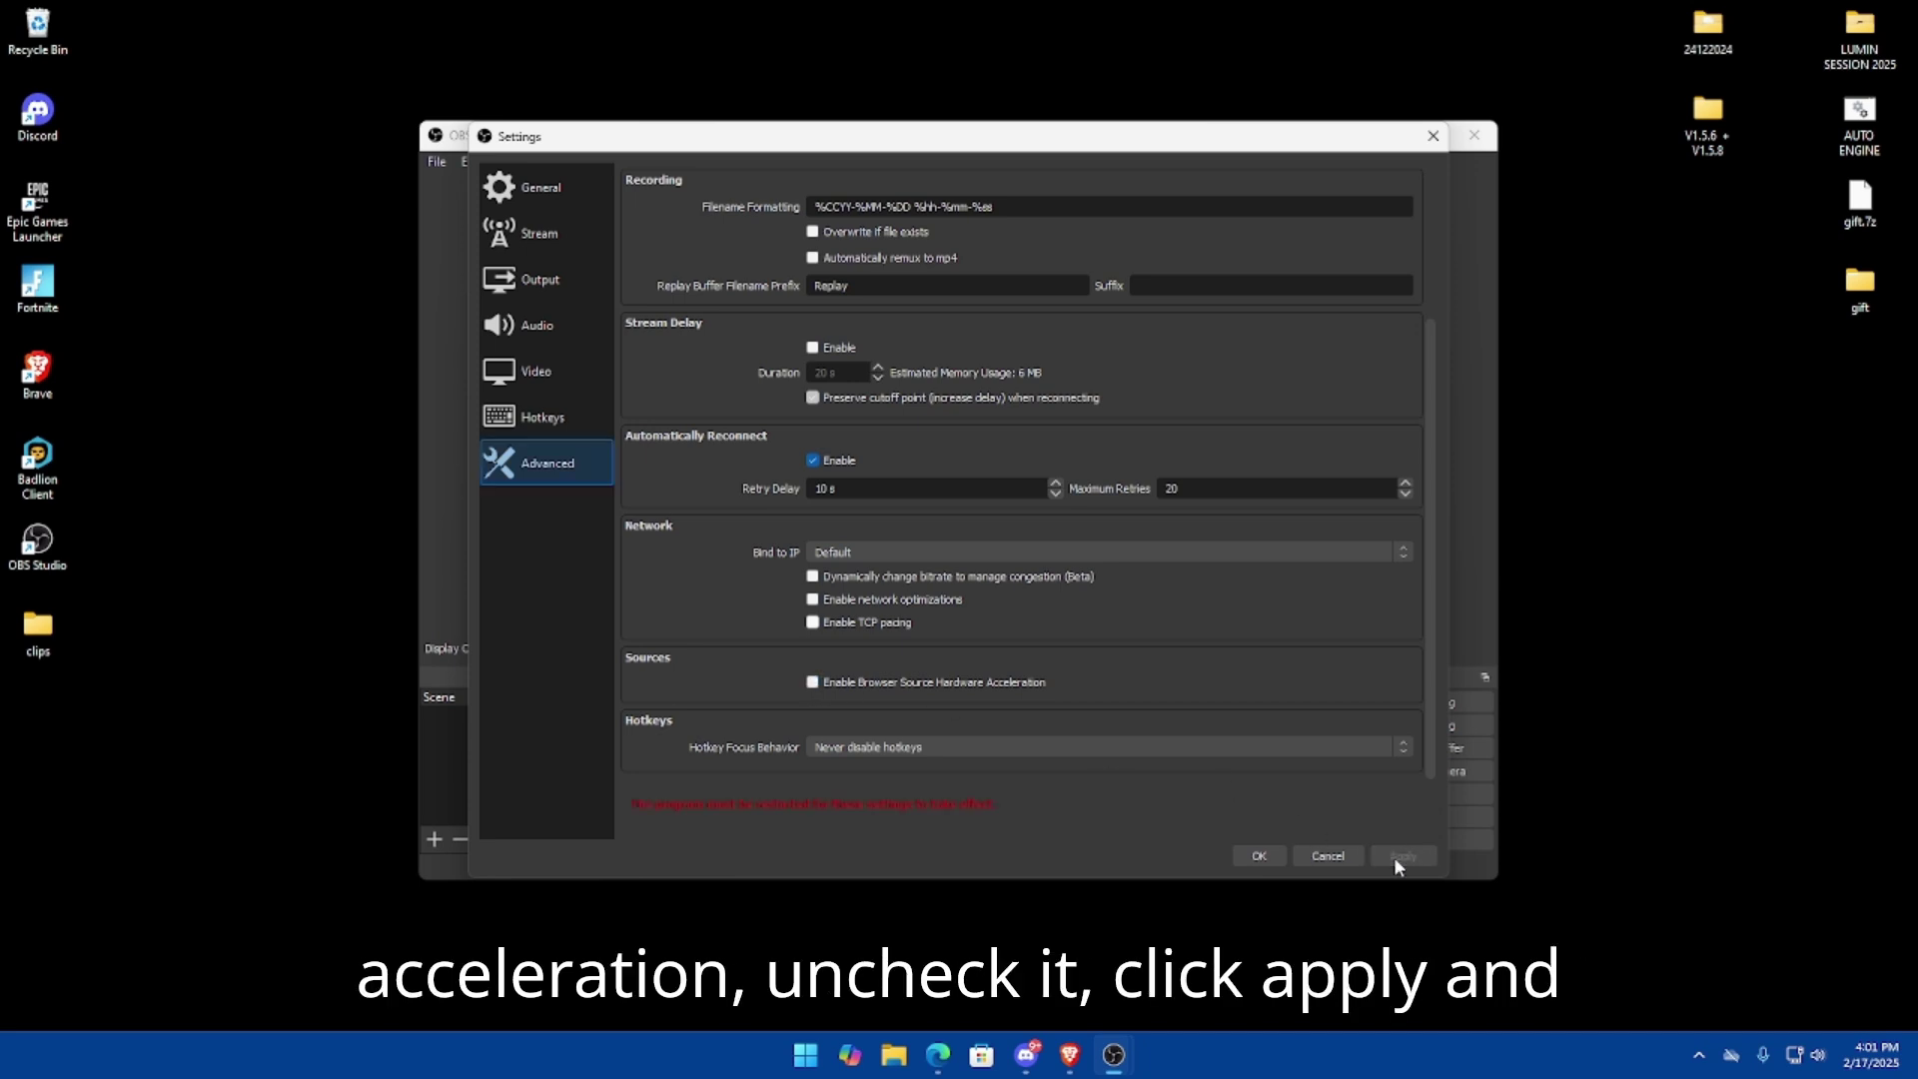
left_click(1261, 858)
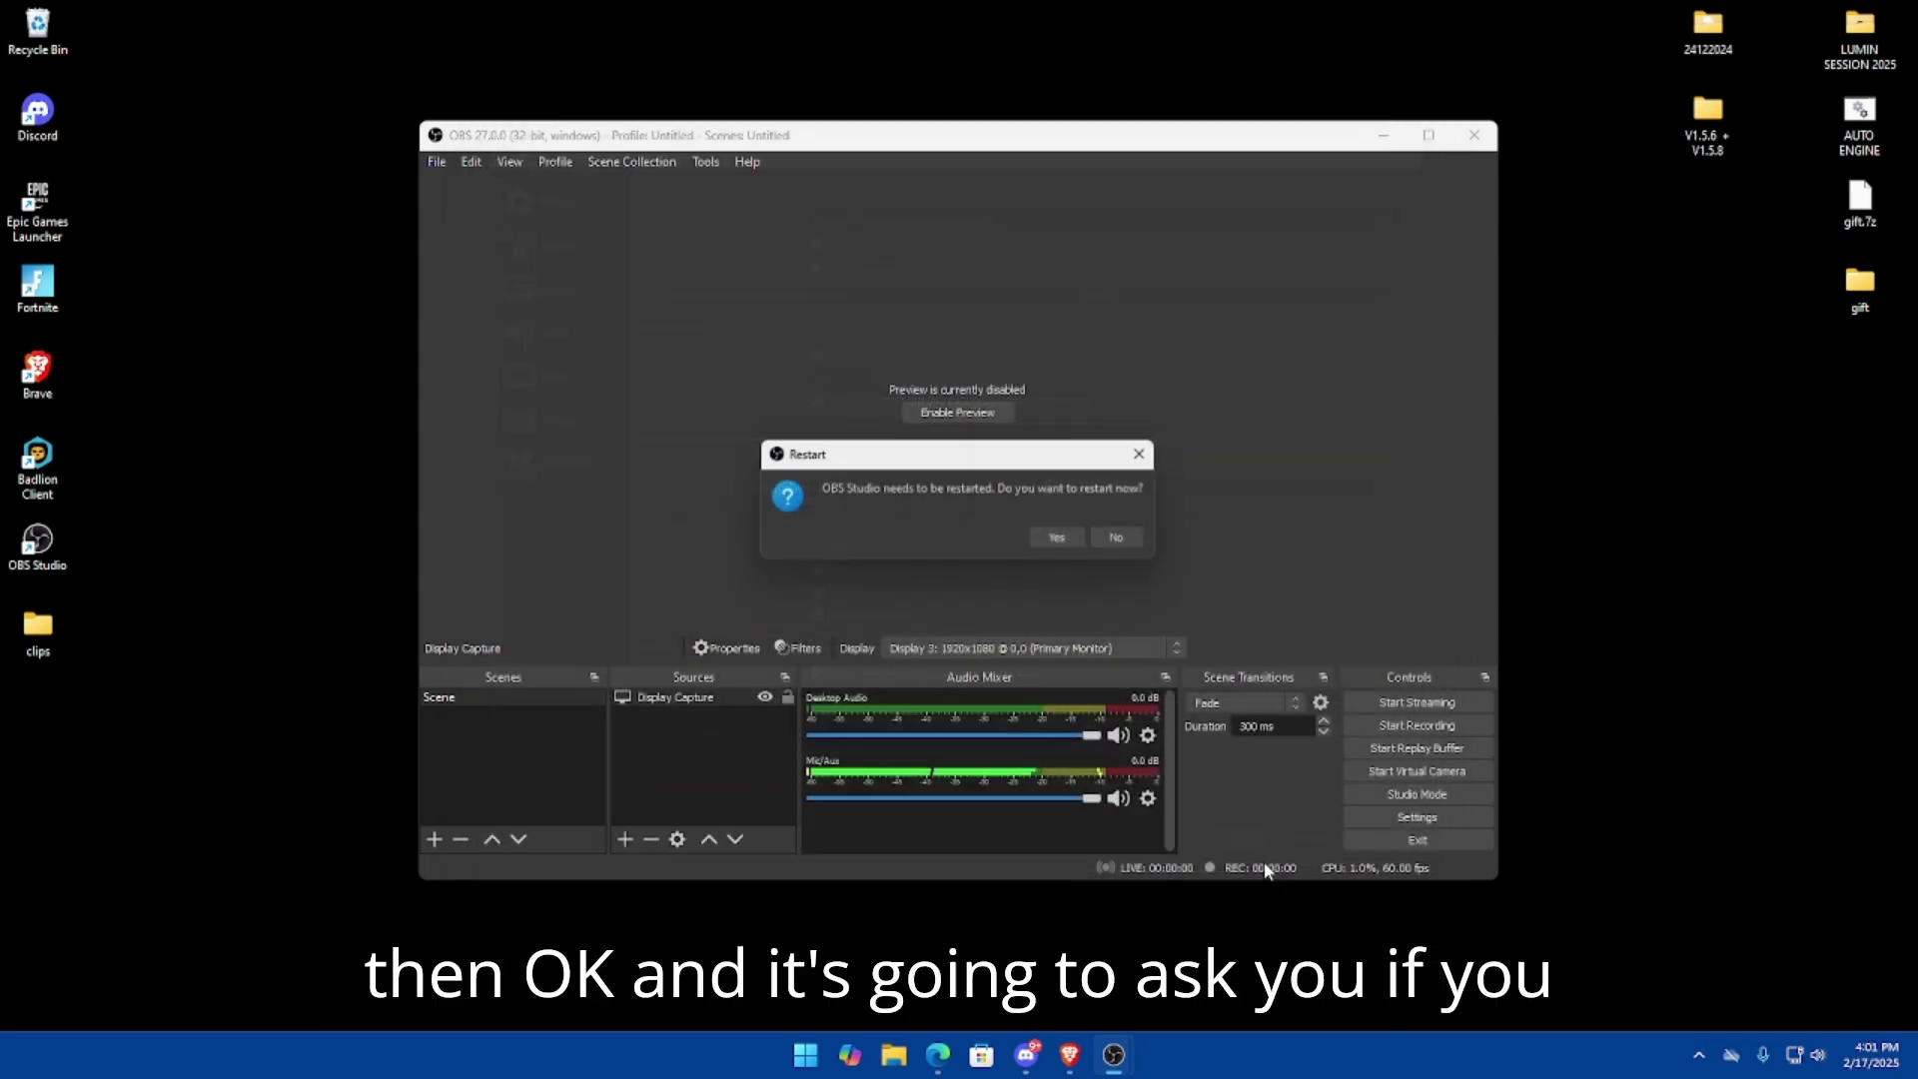
left_click(1048, 538)
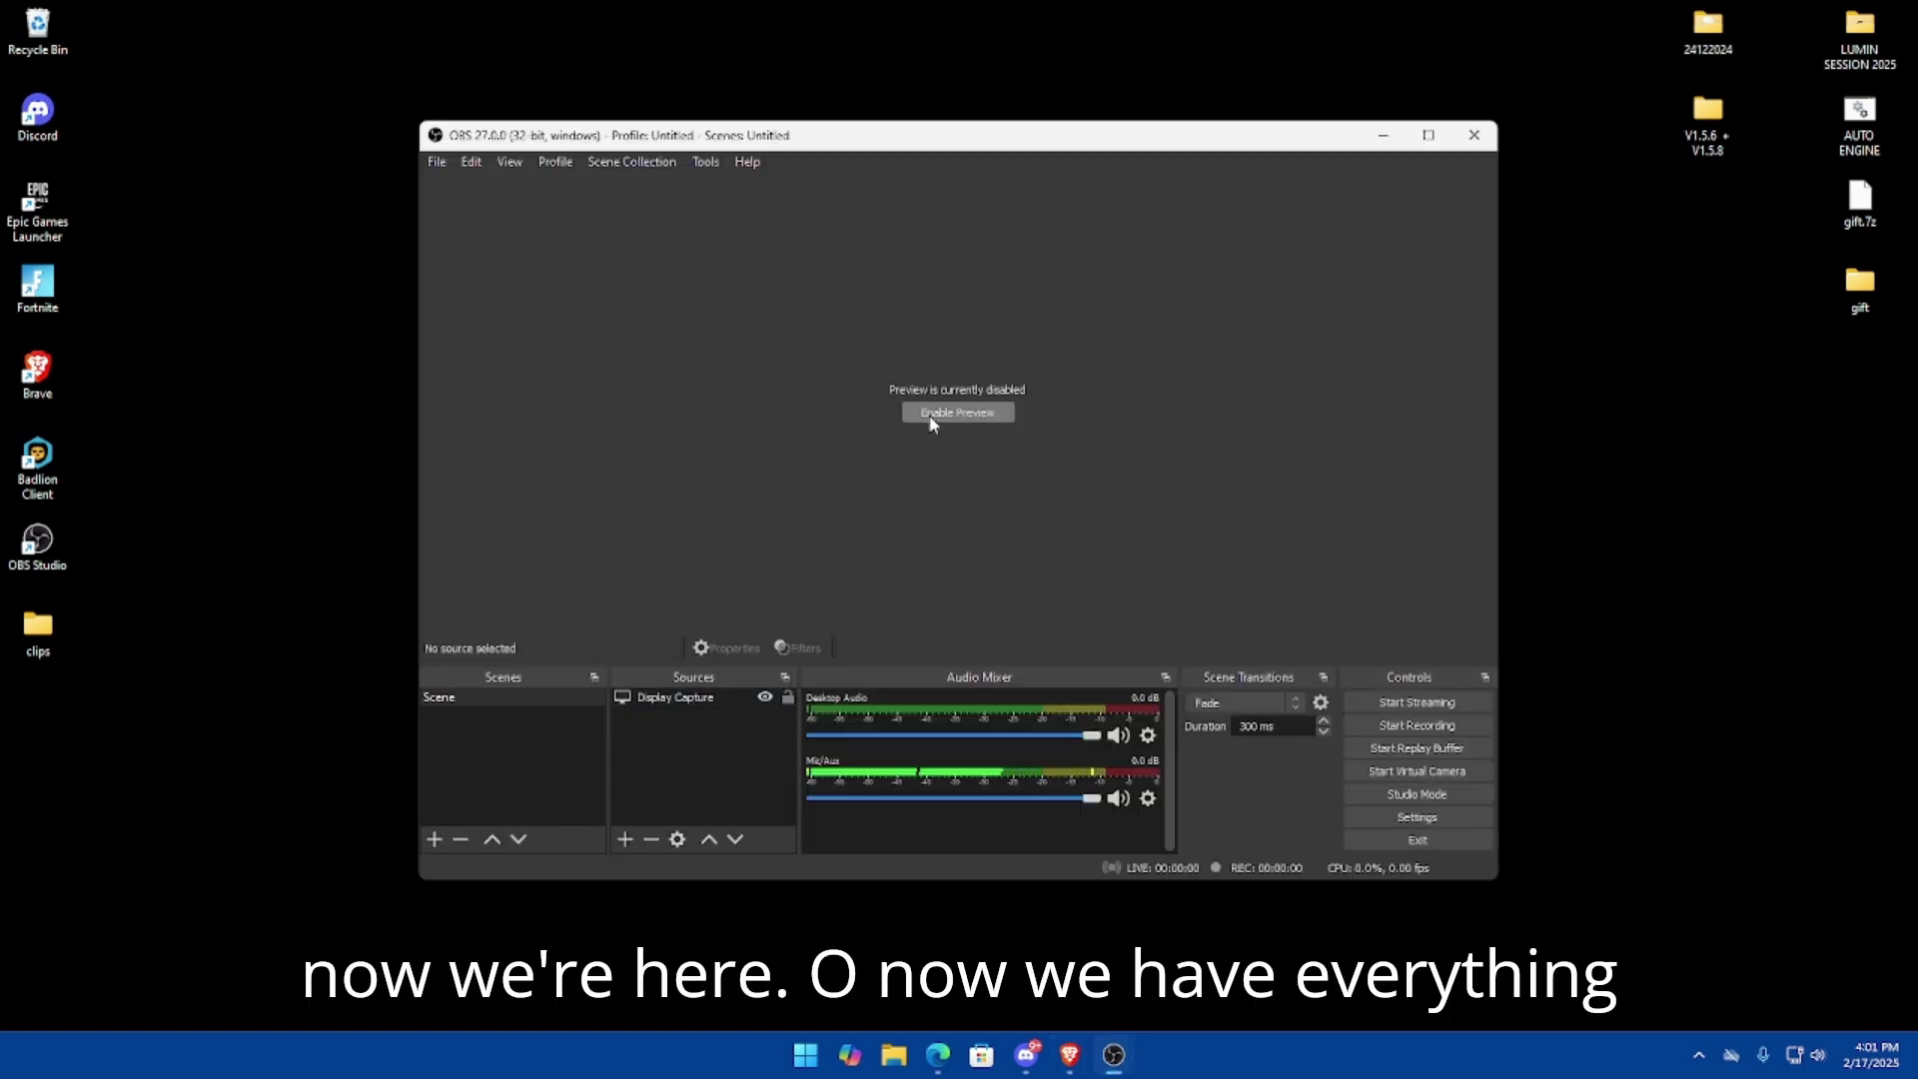
- Keep the preview disabled and copy the launch options from the Auto Start note
left_click(957, 411)
right_click(1039, 362)
left_click(1036, 374)
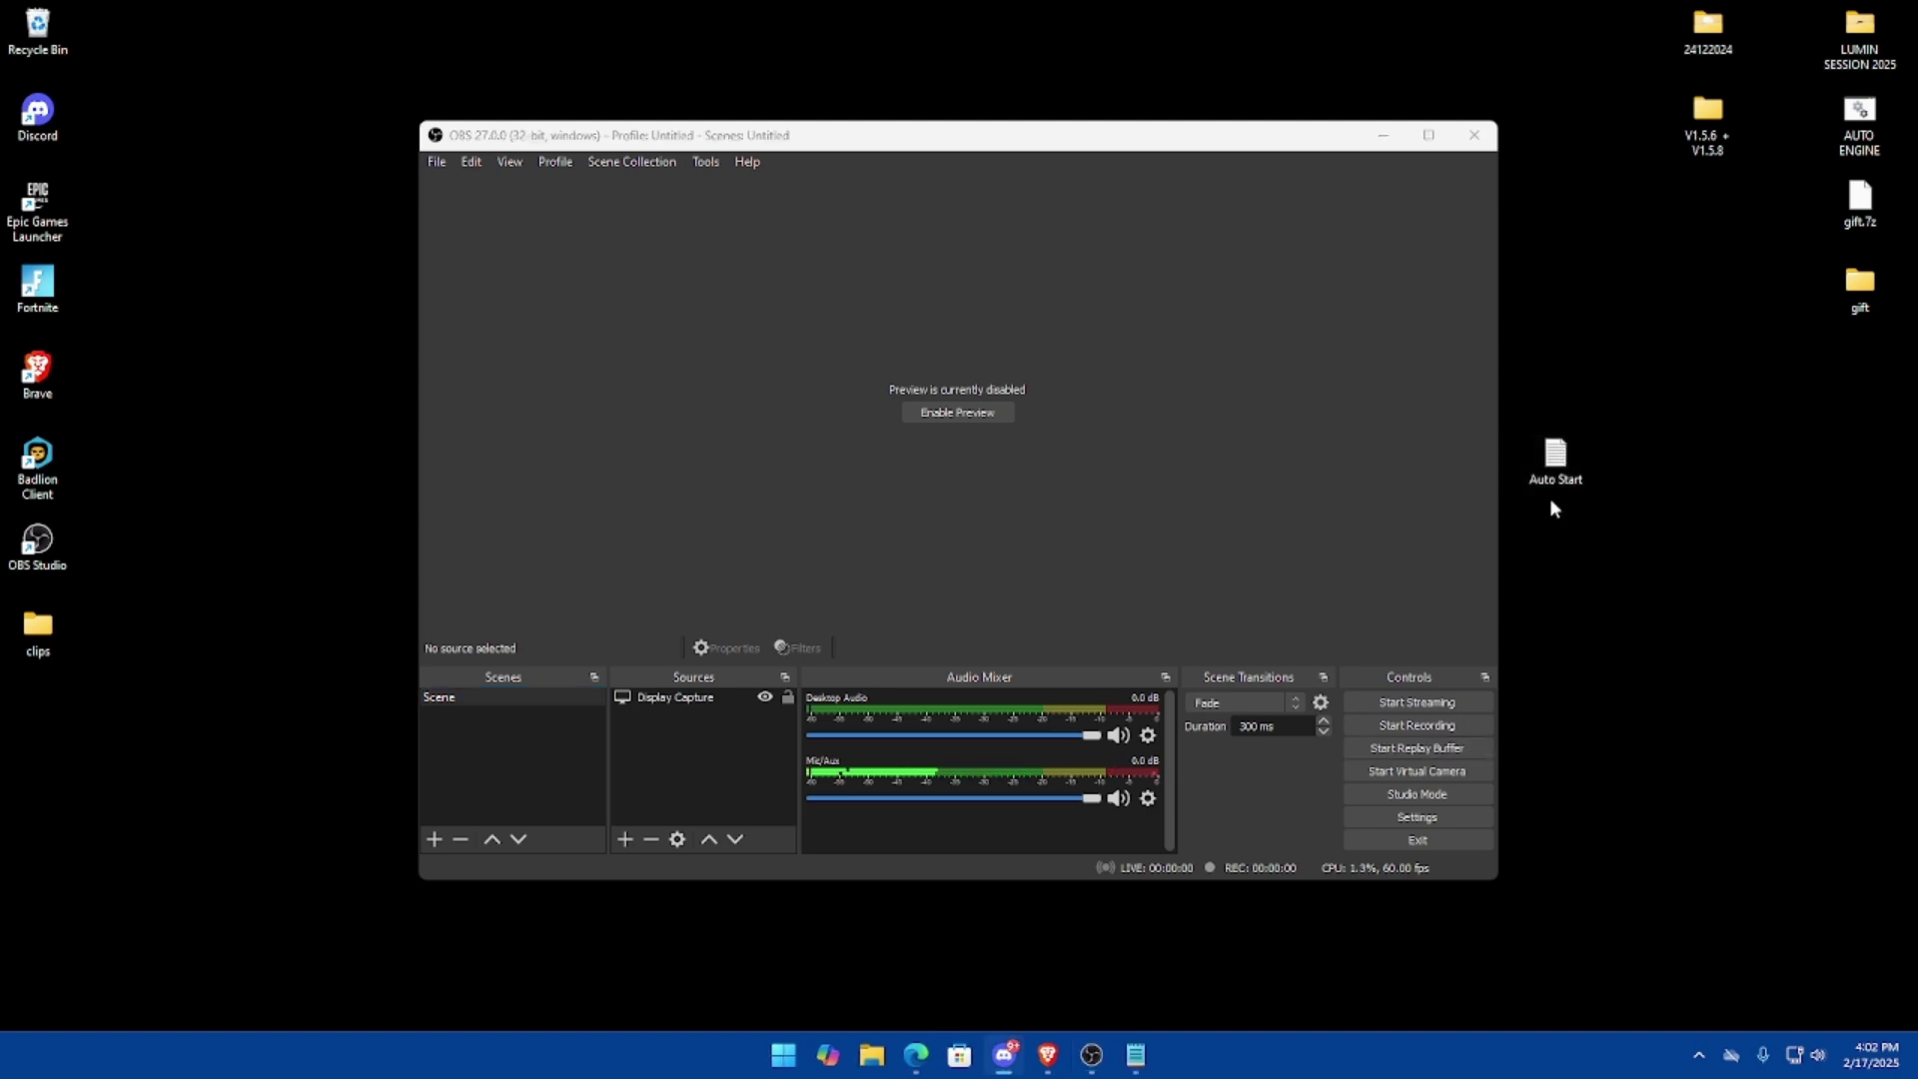
double_click(1564, 595)
left_click_drag(950, 255, 311, 255)
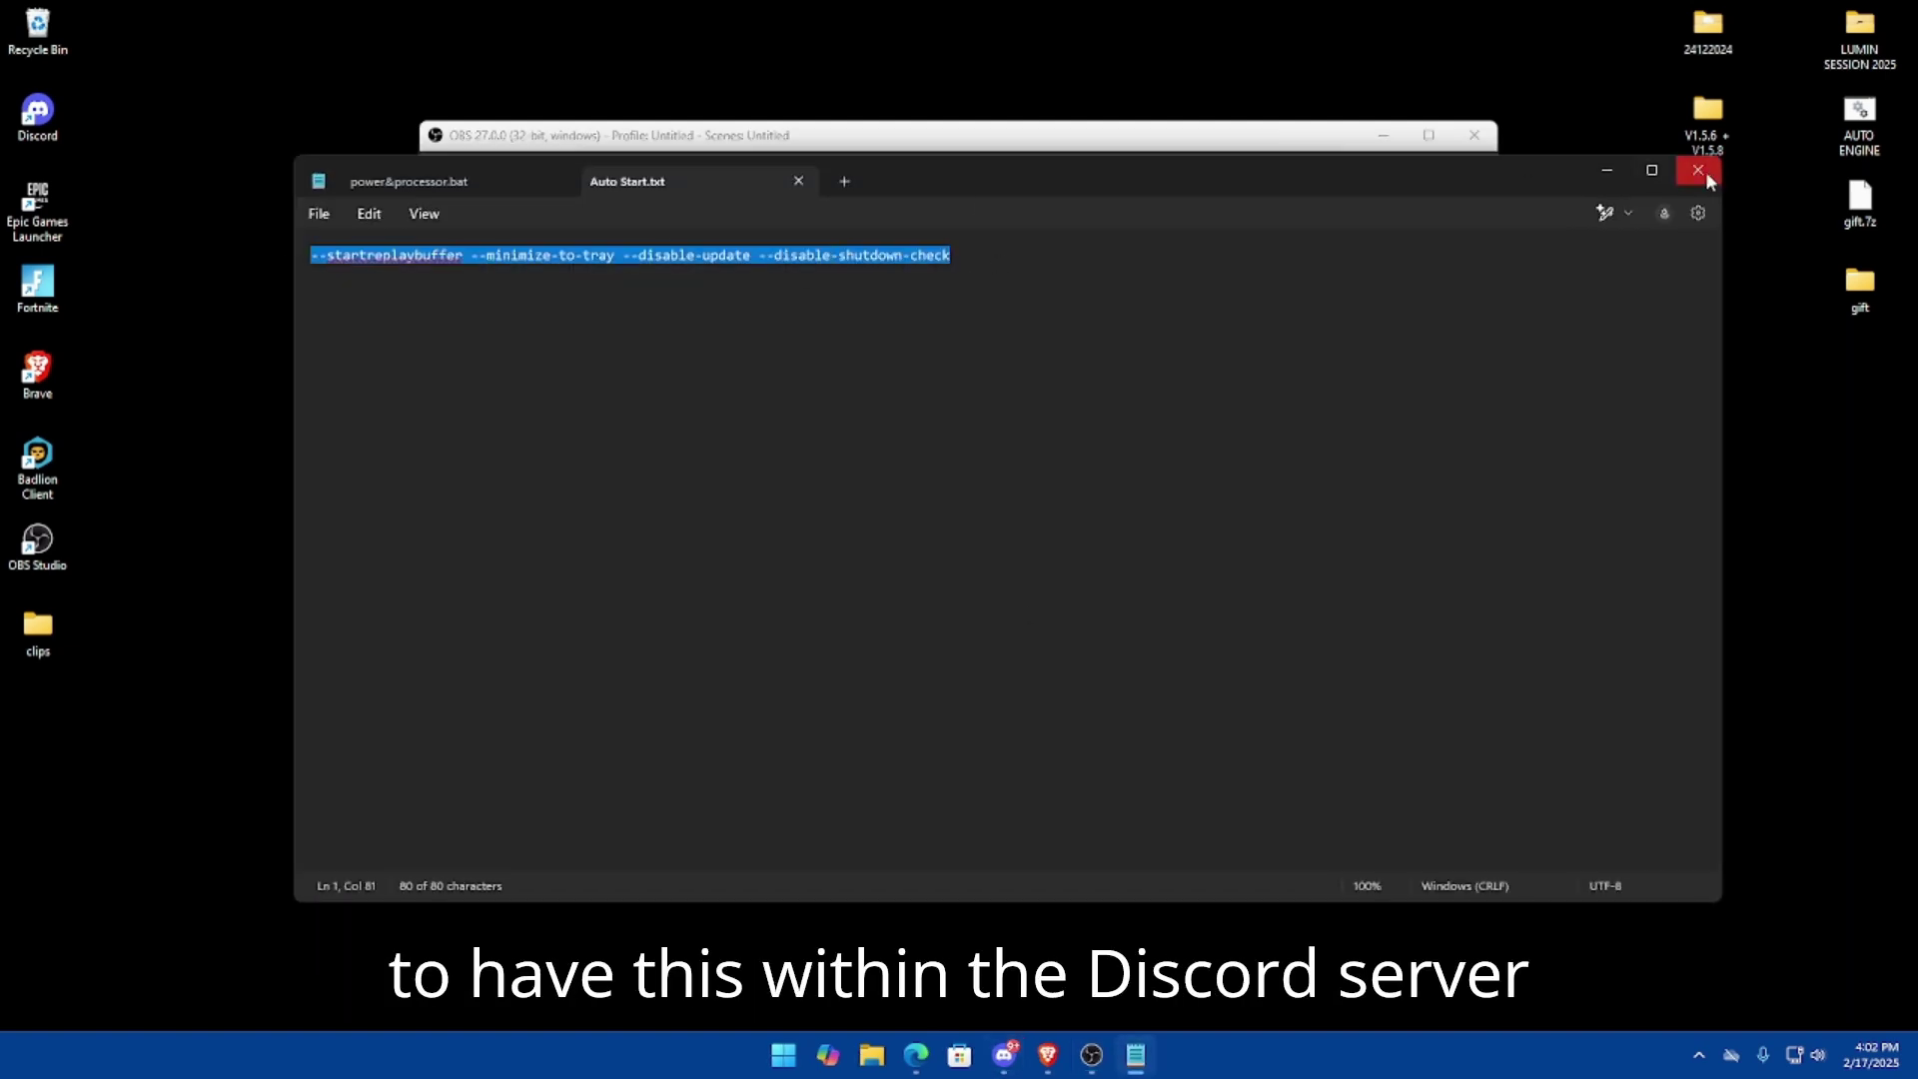
left_click(1697, 169)
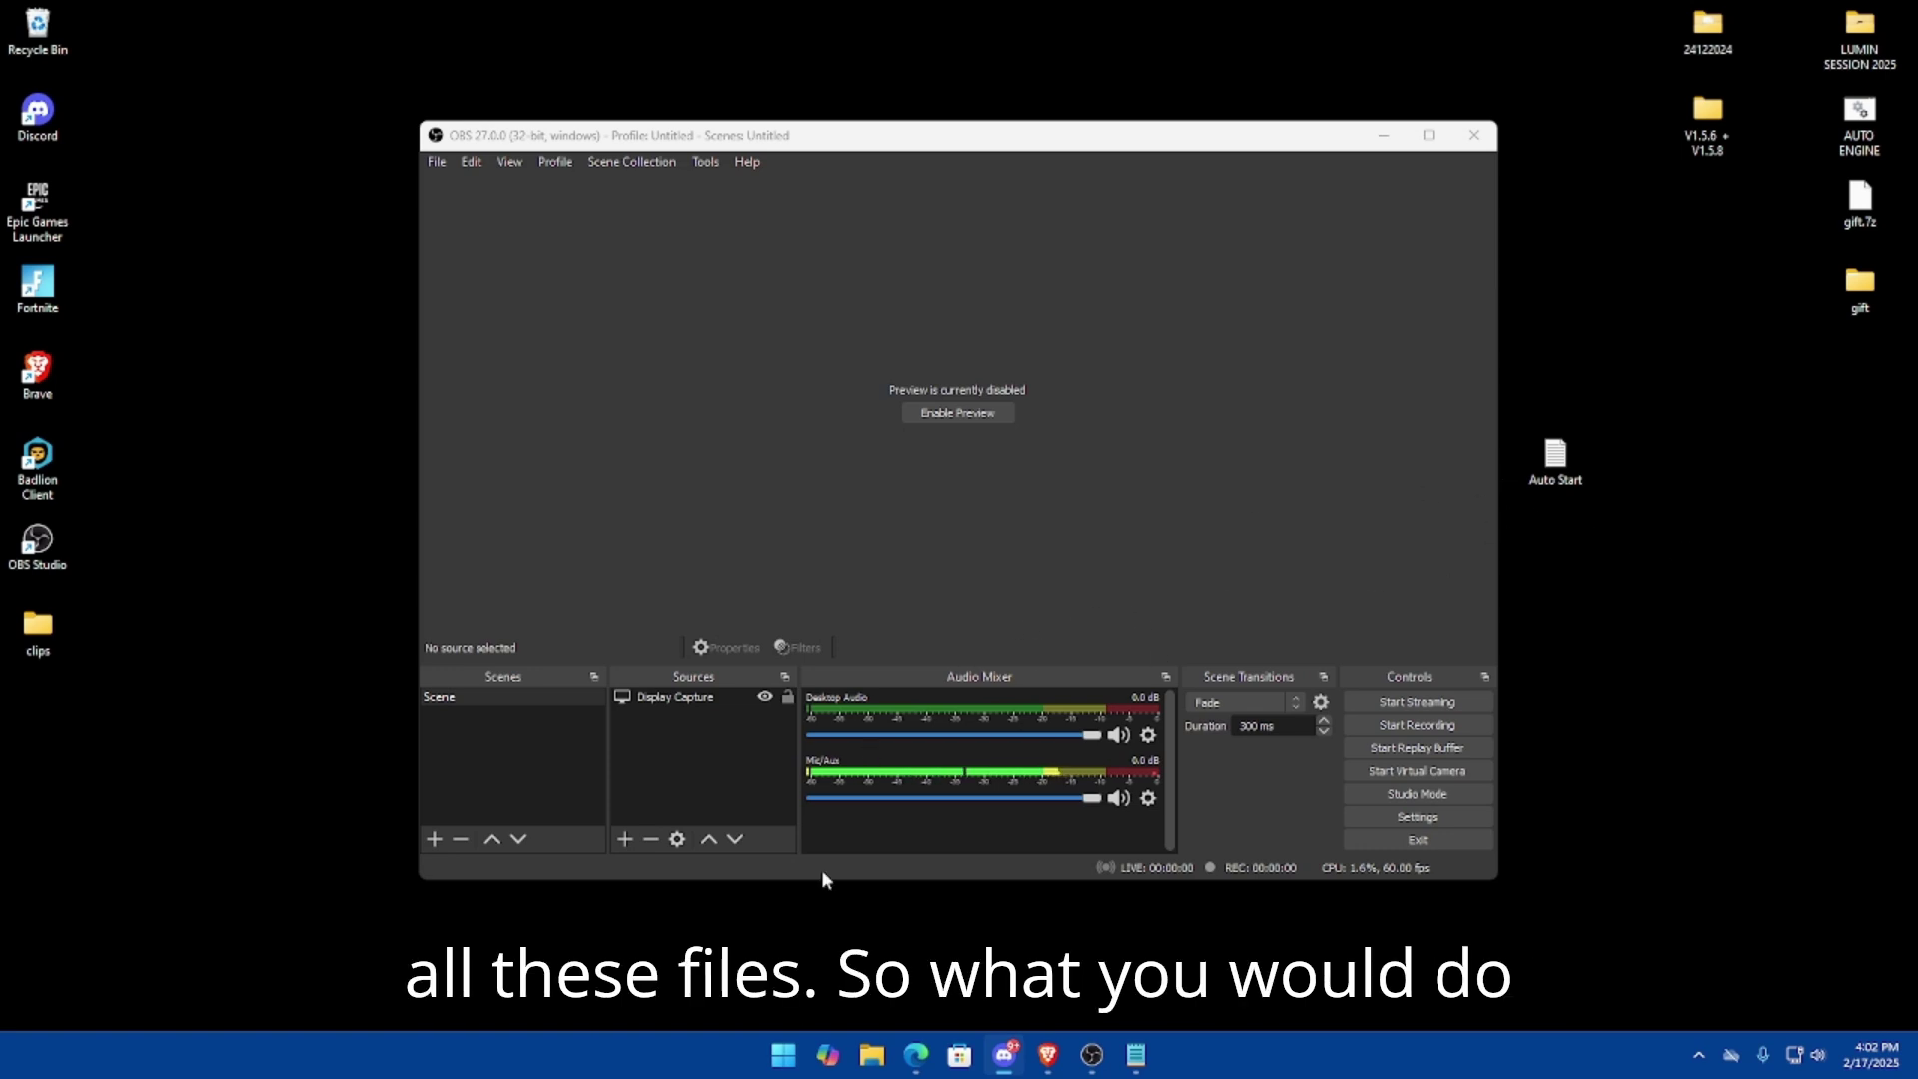
- Append the copied launch options to the OBS Studio shortcut's Target and apply with administrator permission
right_click(40, 549)
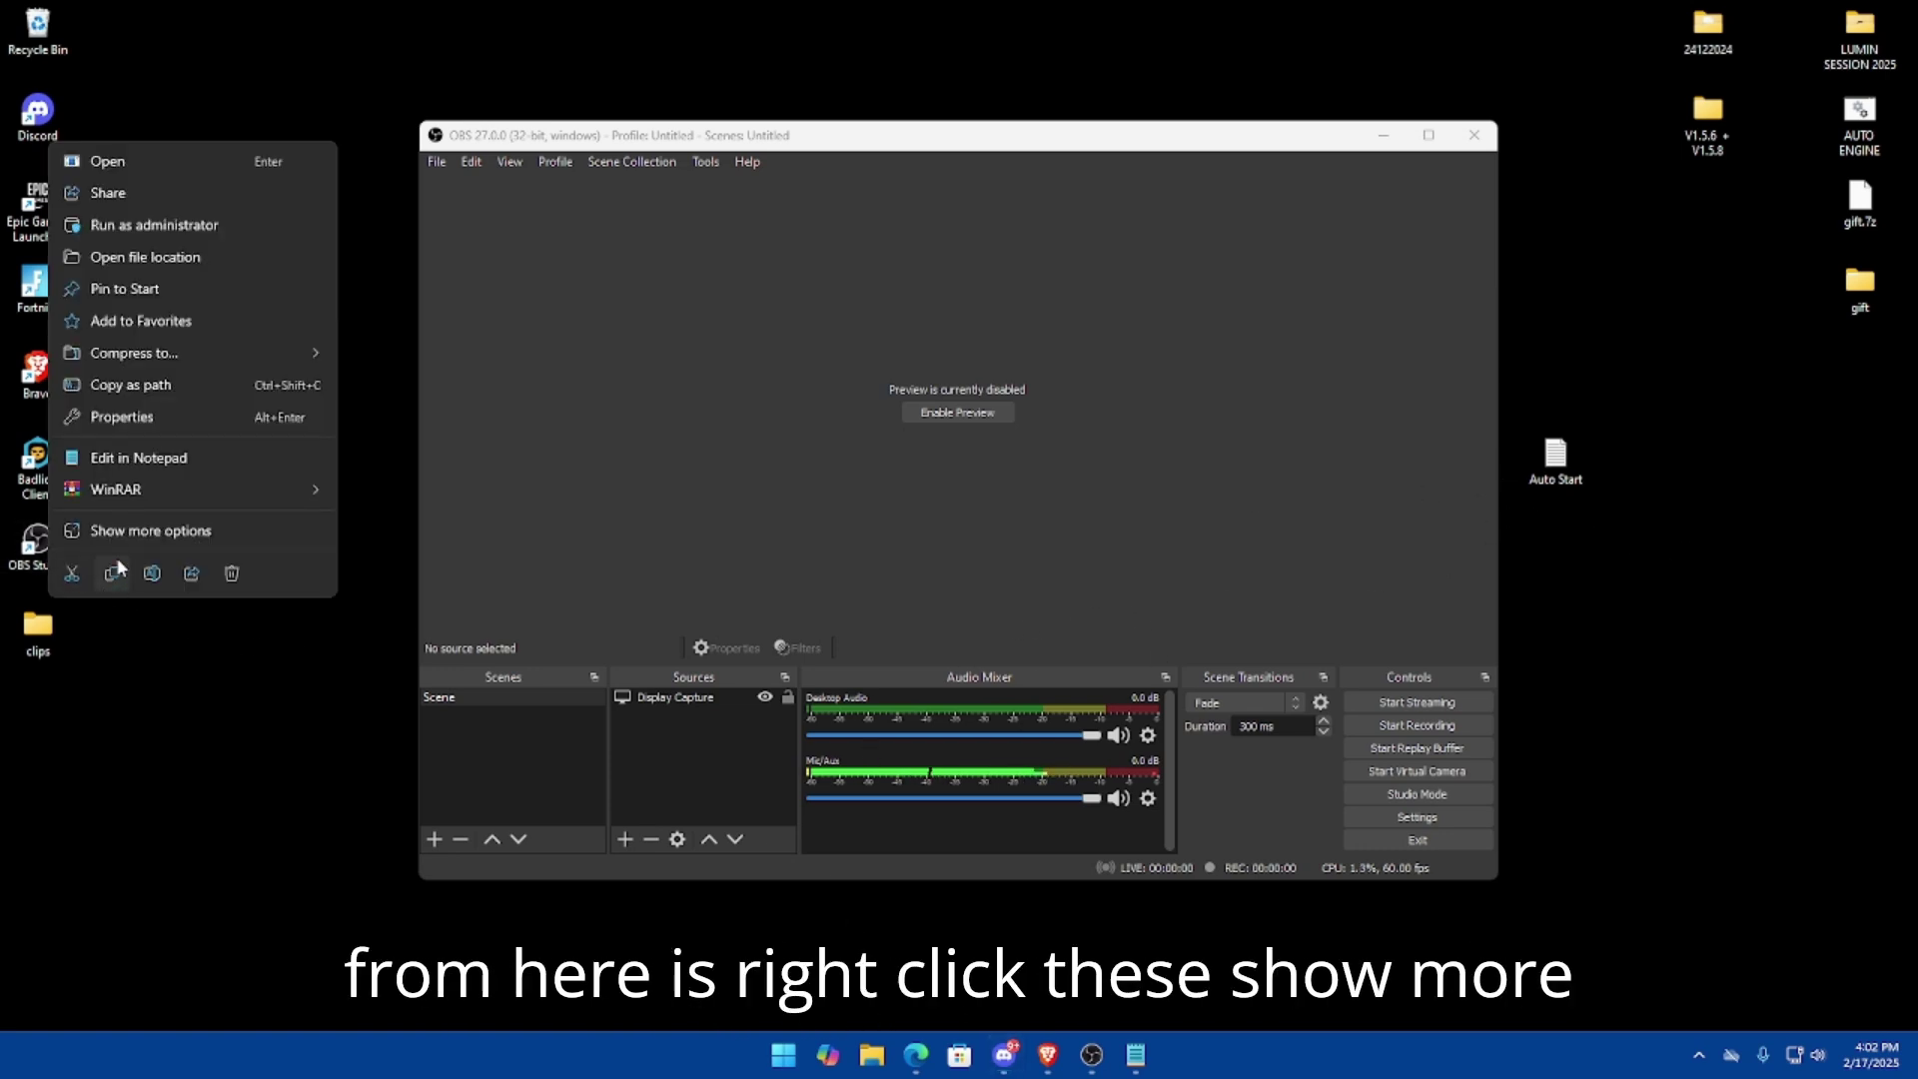
left_click(140, 531)
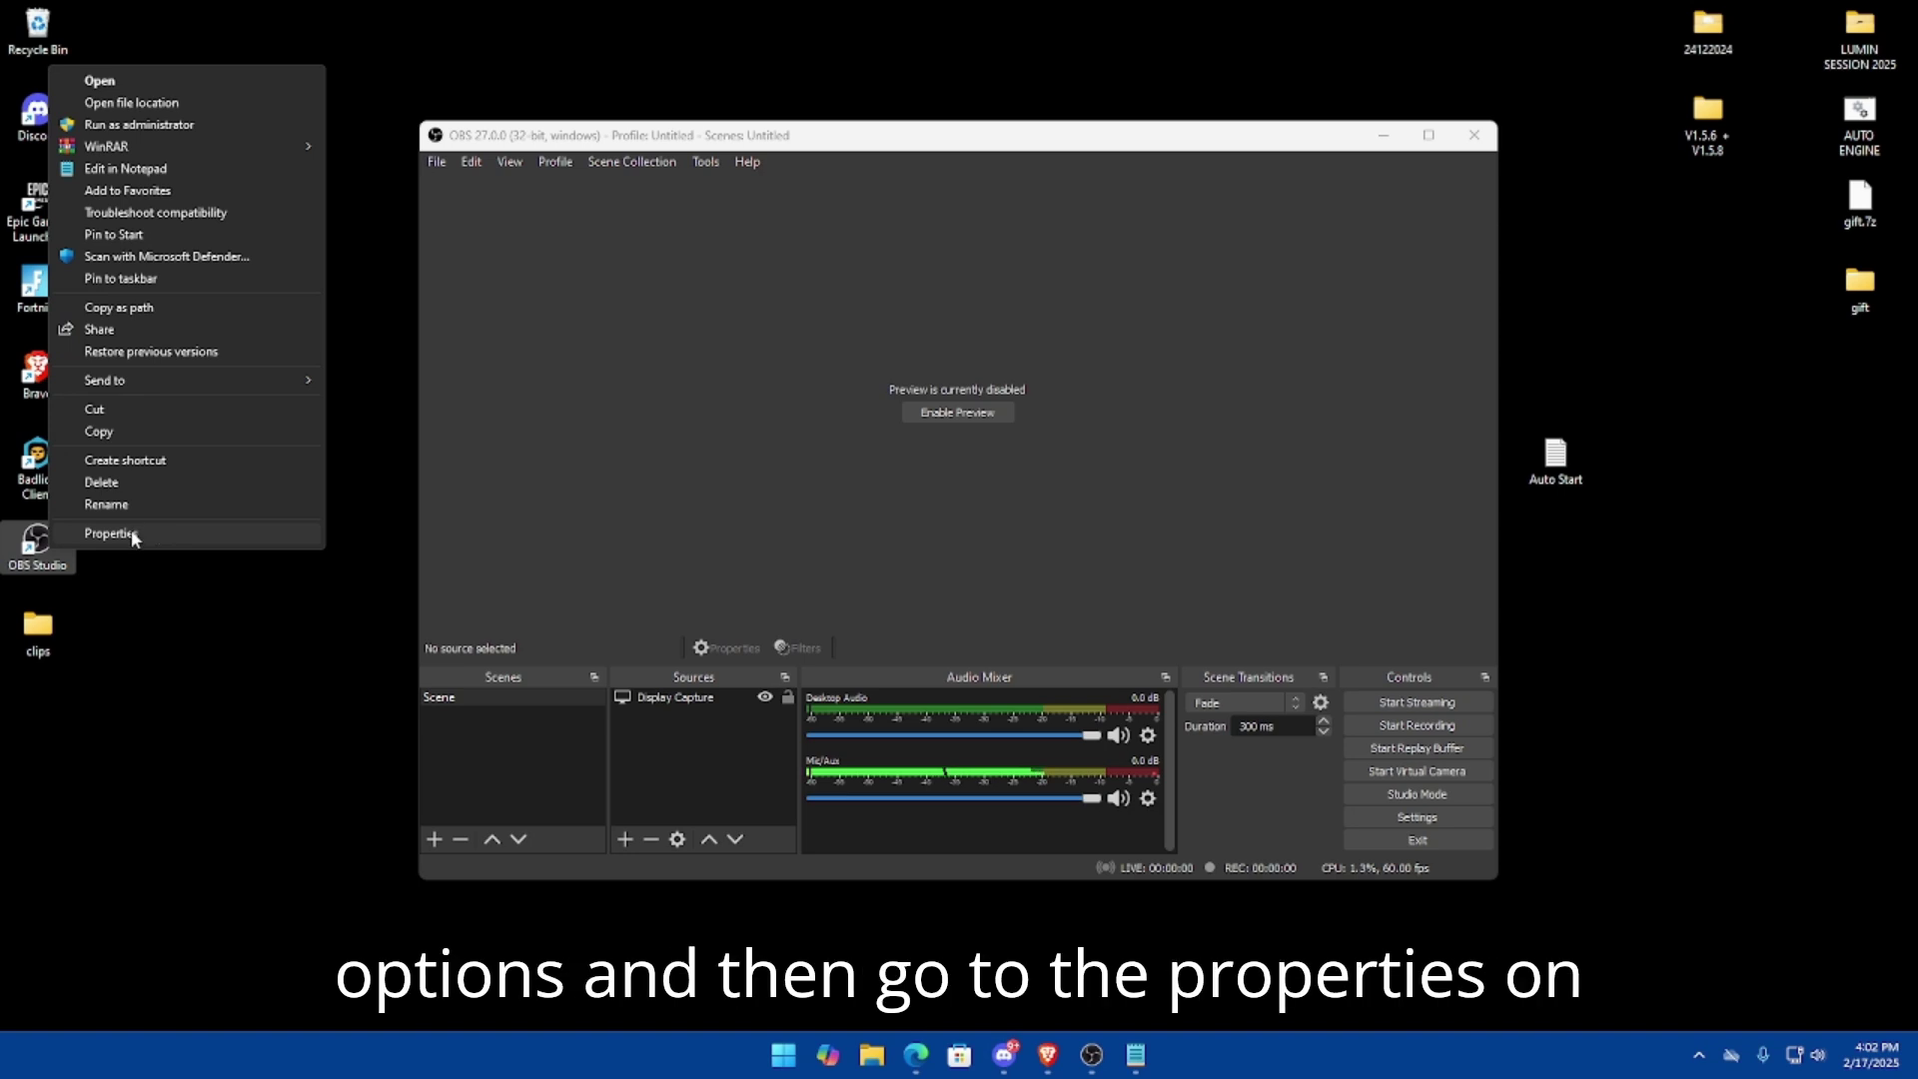
left_click(130, 533)
left_click_drag(266, 477, 550, 307)
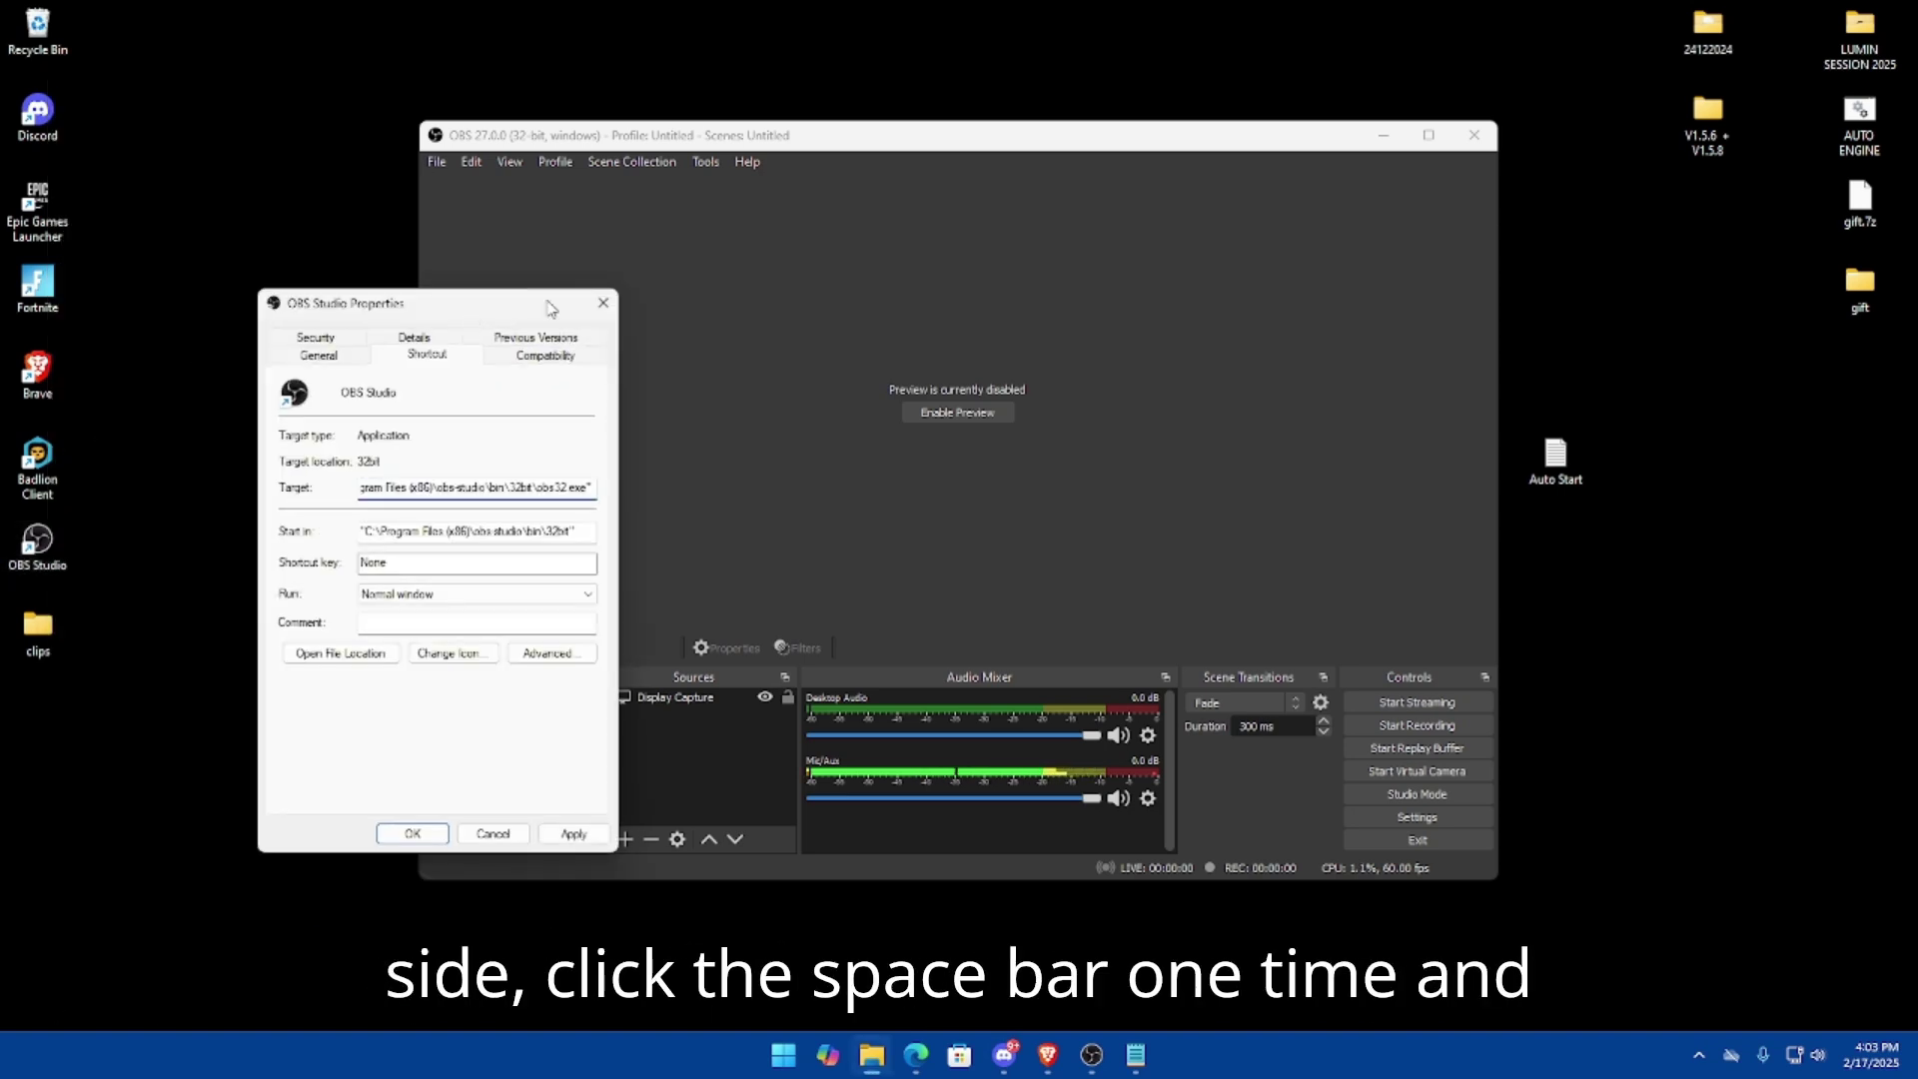
type("to-tray --disable-update --disable-shutdown-check")
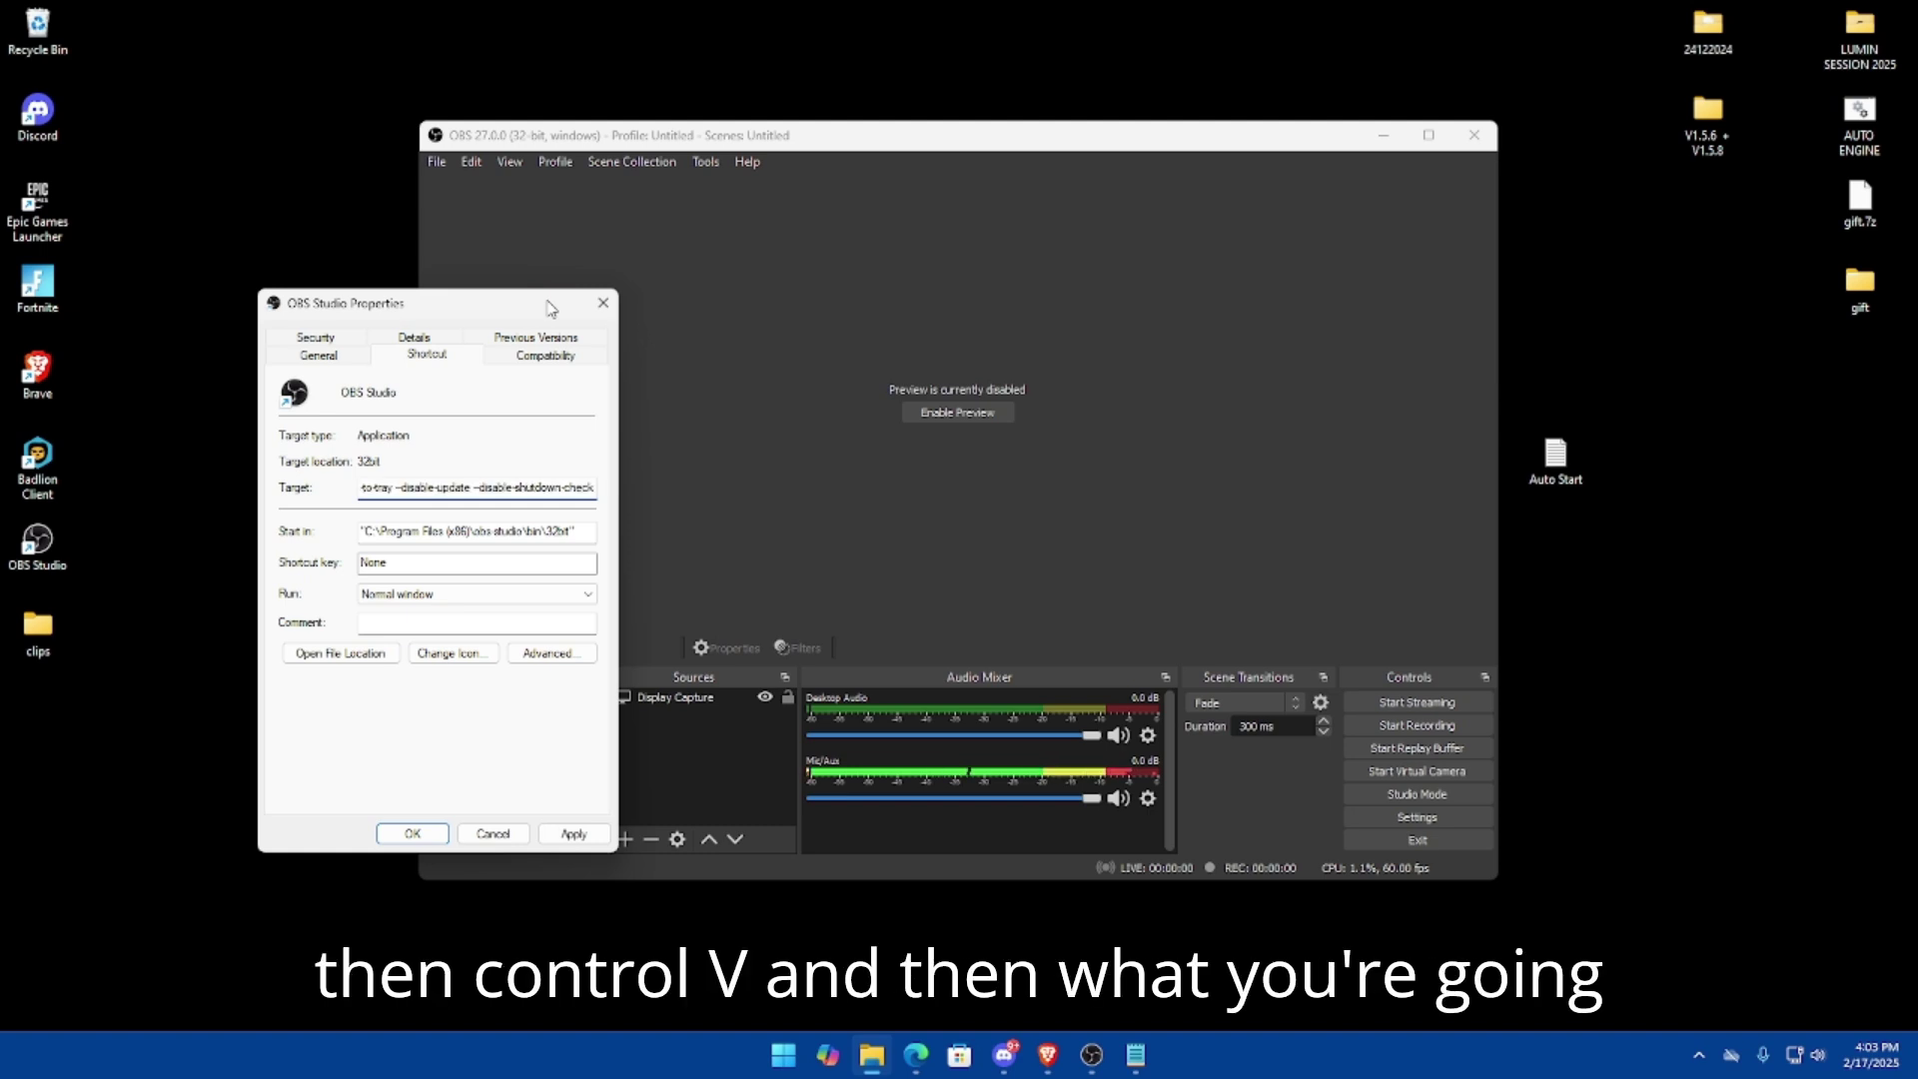
left_click(574, 833)
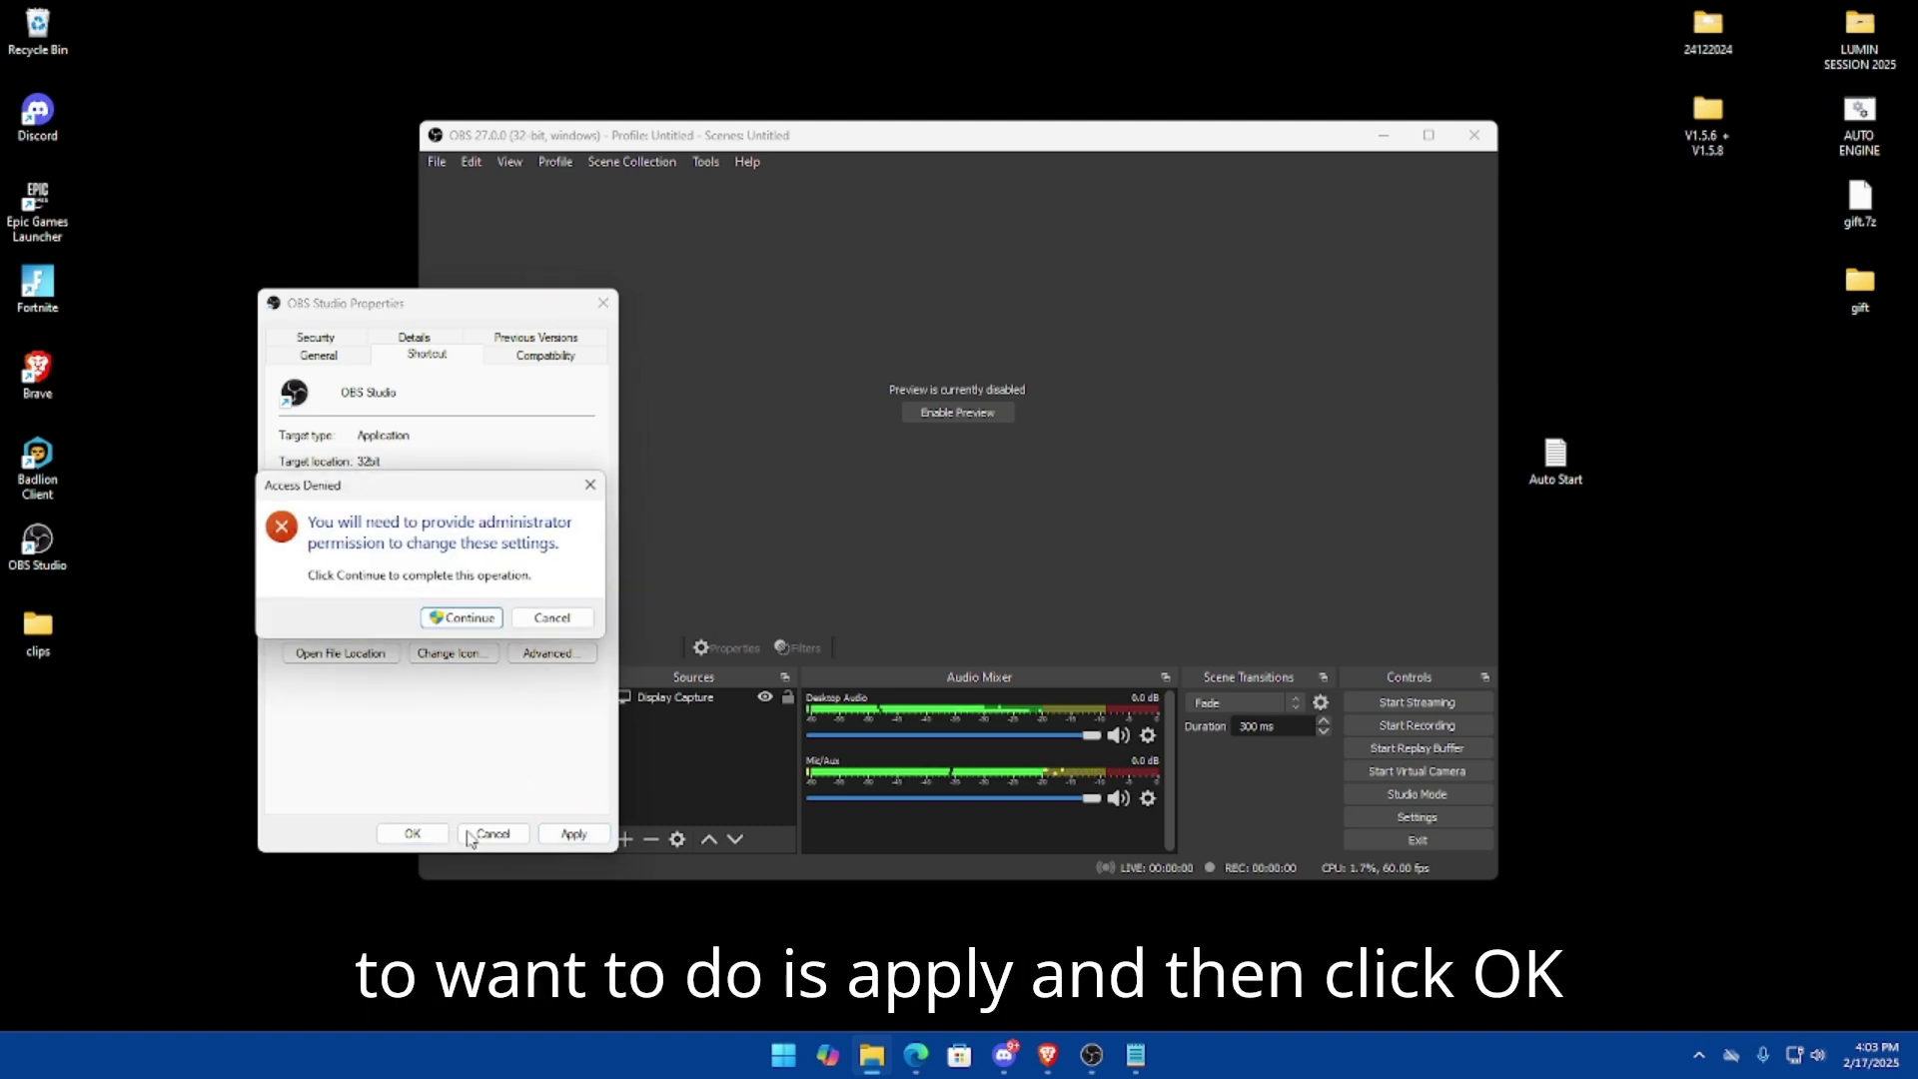
left_click(462, 621)
left_click(410, 833)
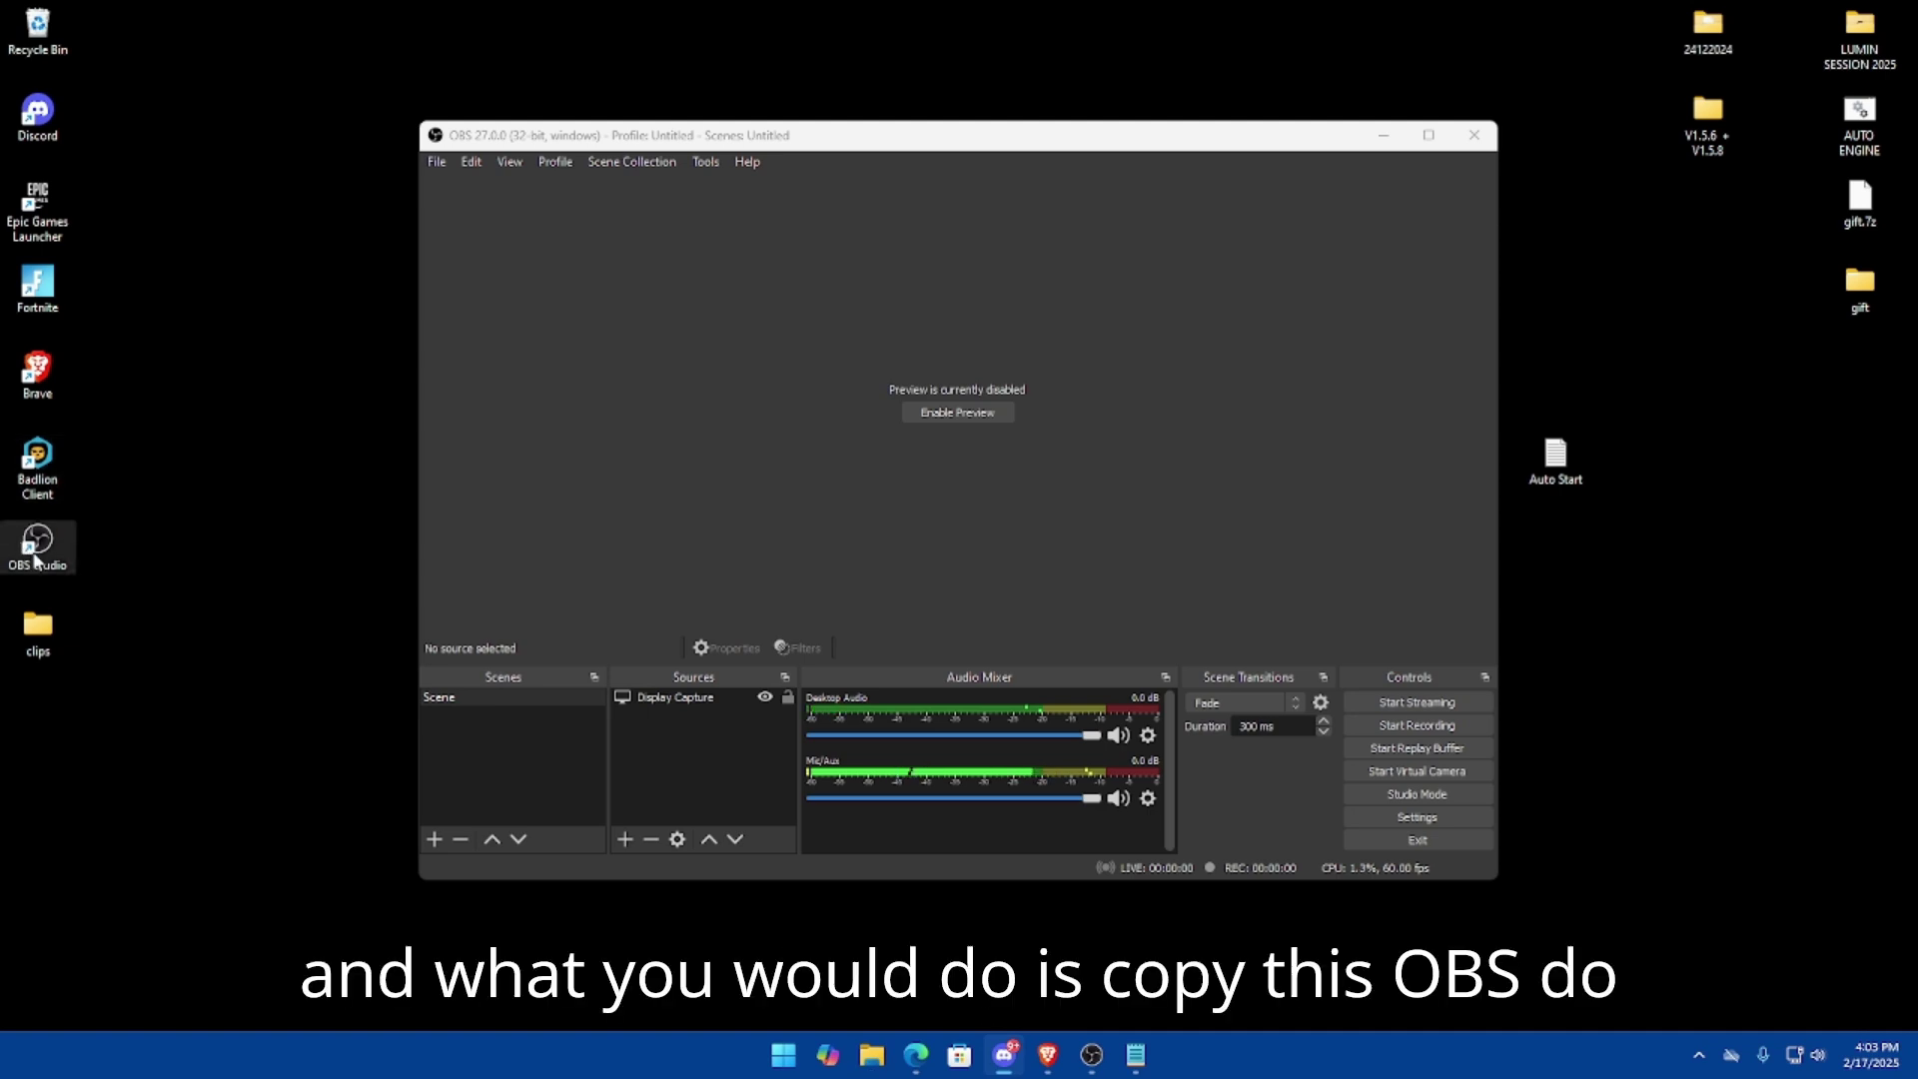
left_click(37, 544)
- Open the Startup folder via shell:startup and move the OBS Studio shortcut into it
left_click(224, 594)
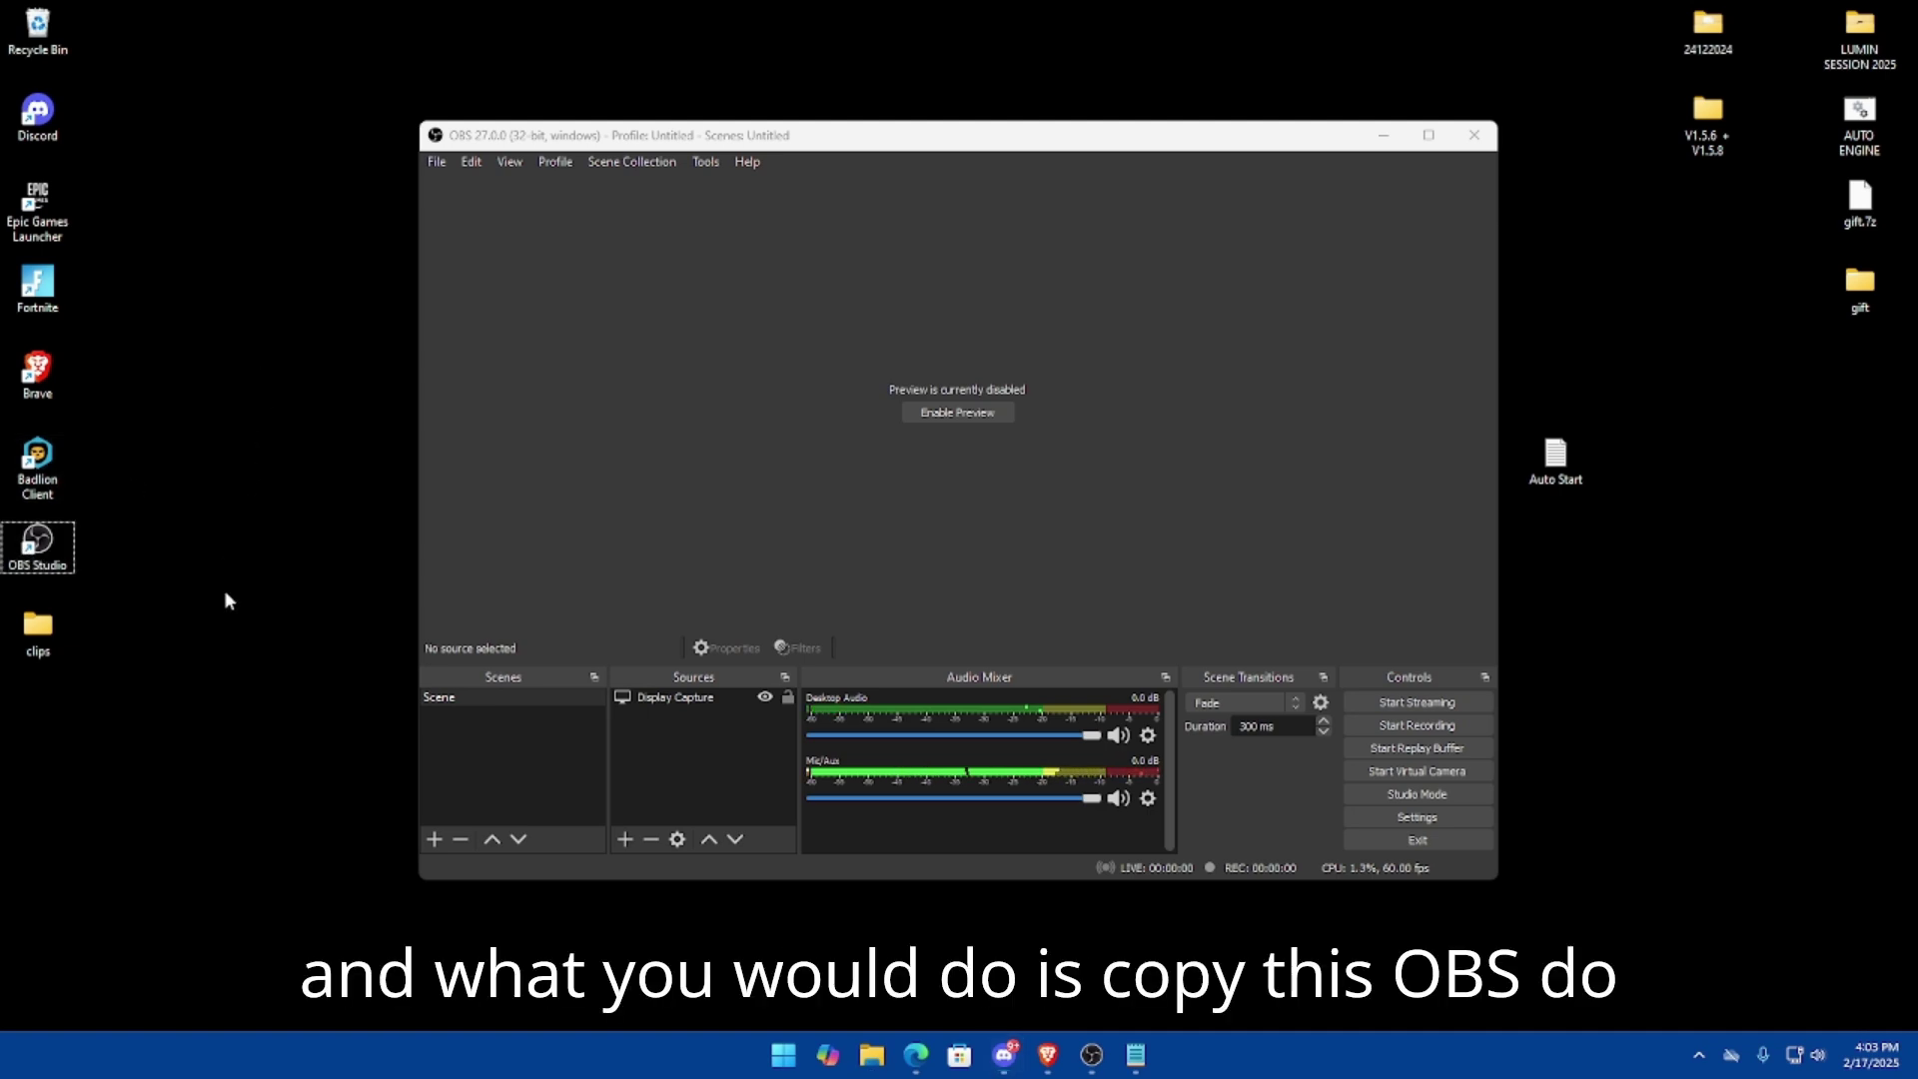
key("super+r")
type("sh")
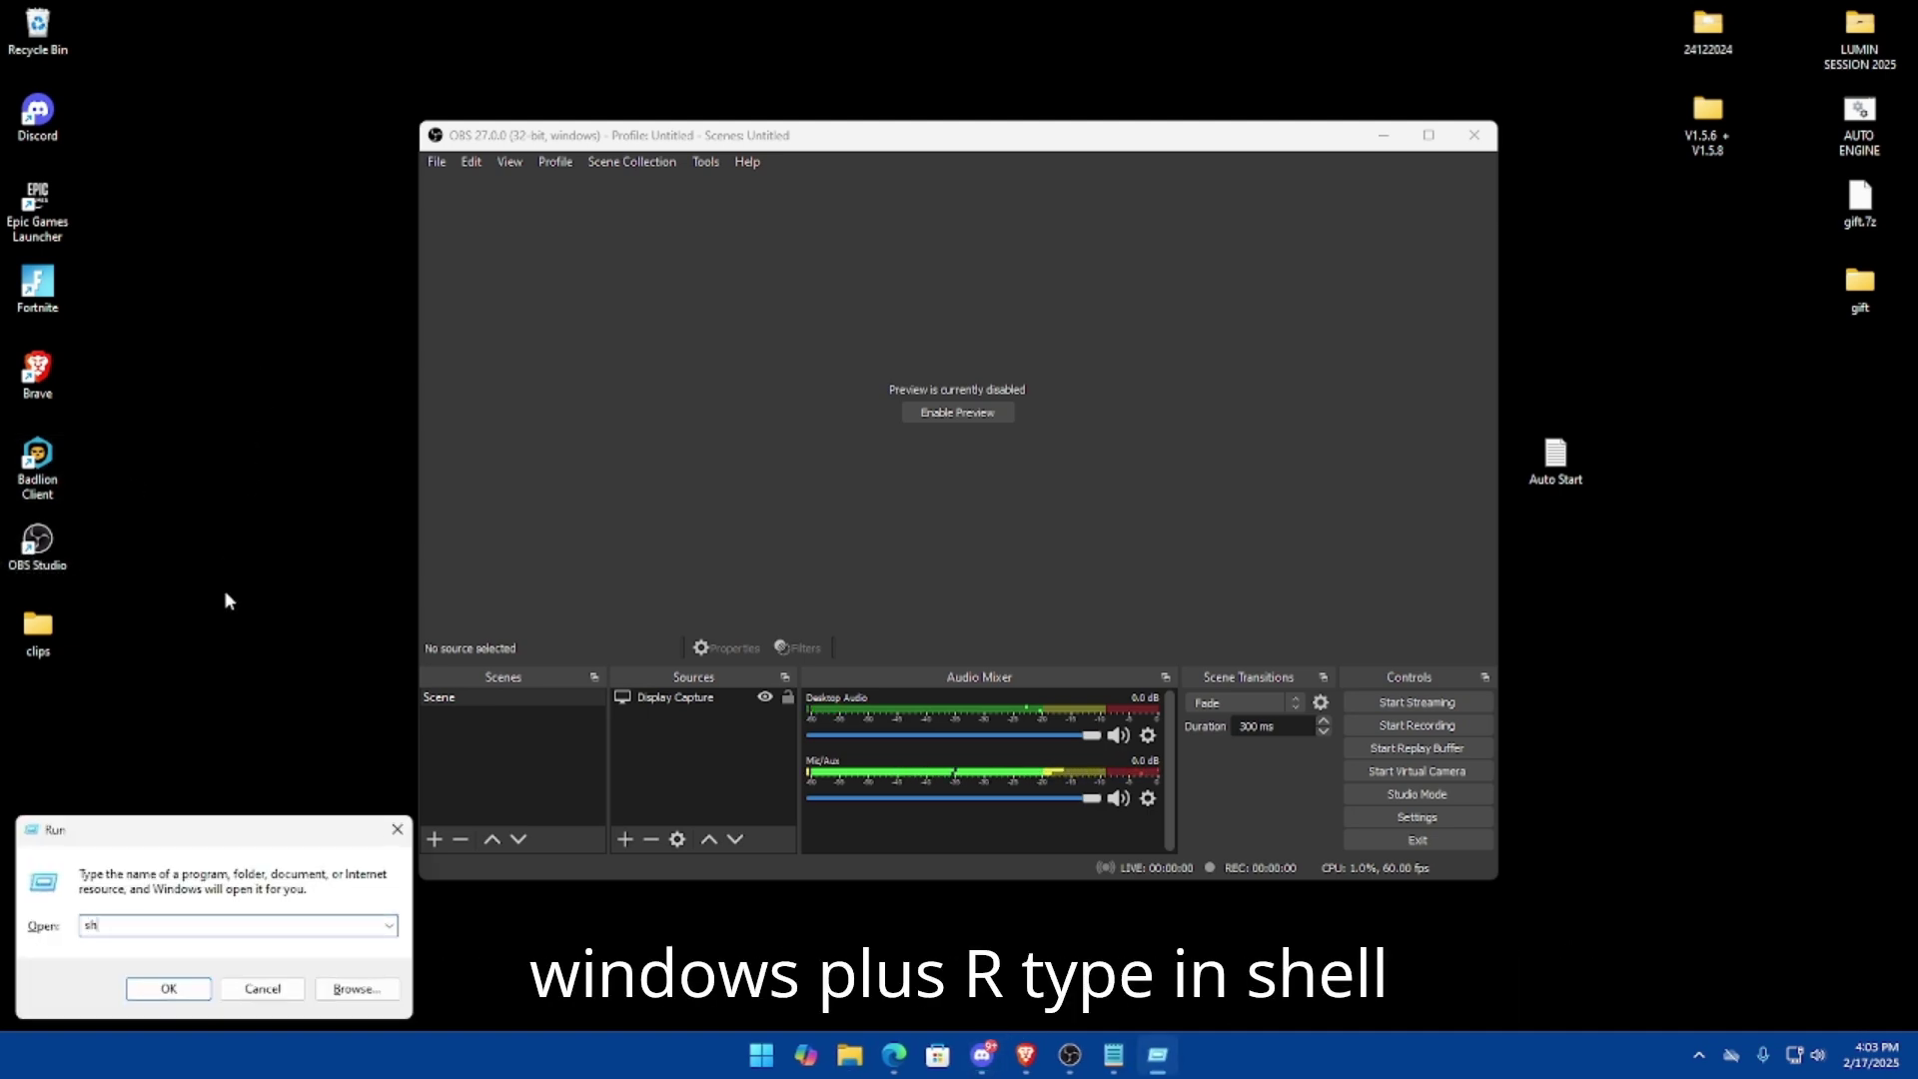
type("ell:star")
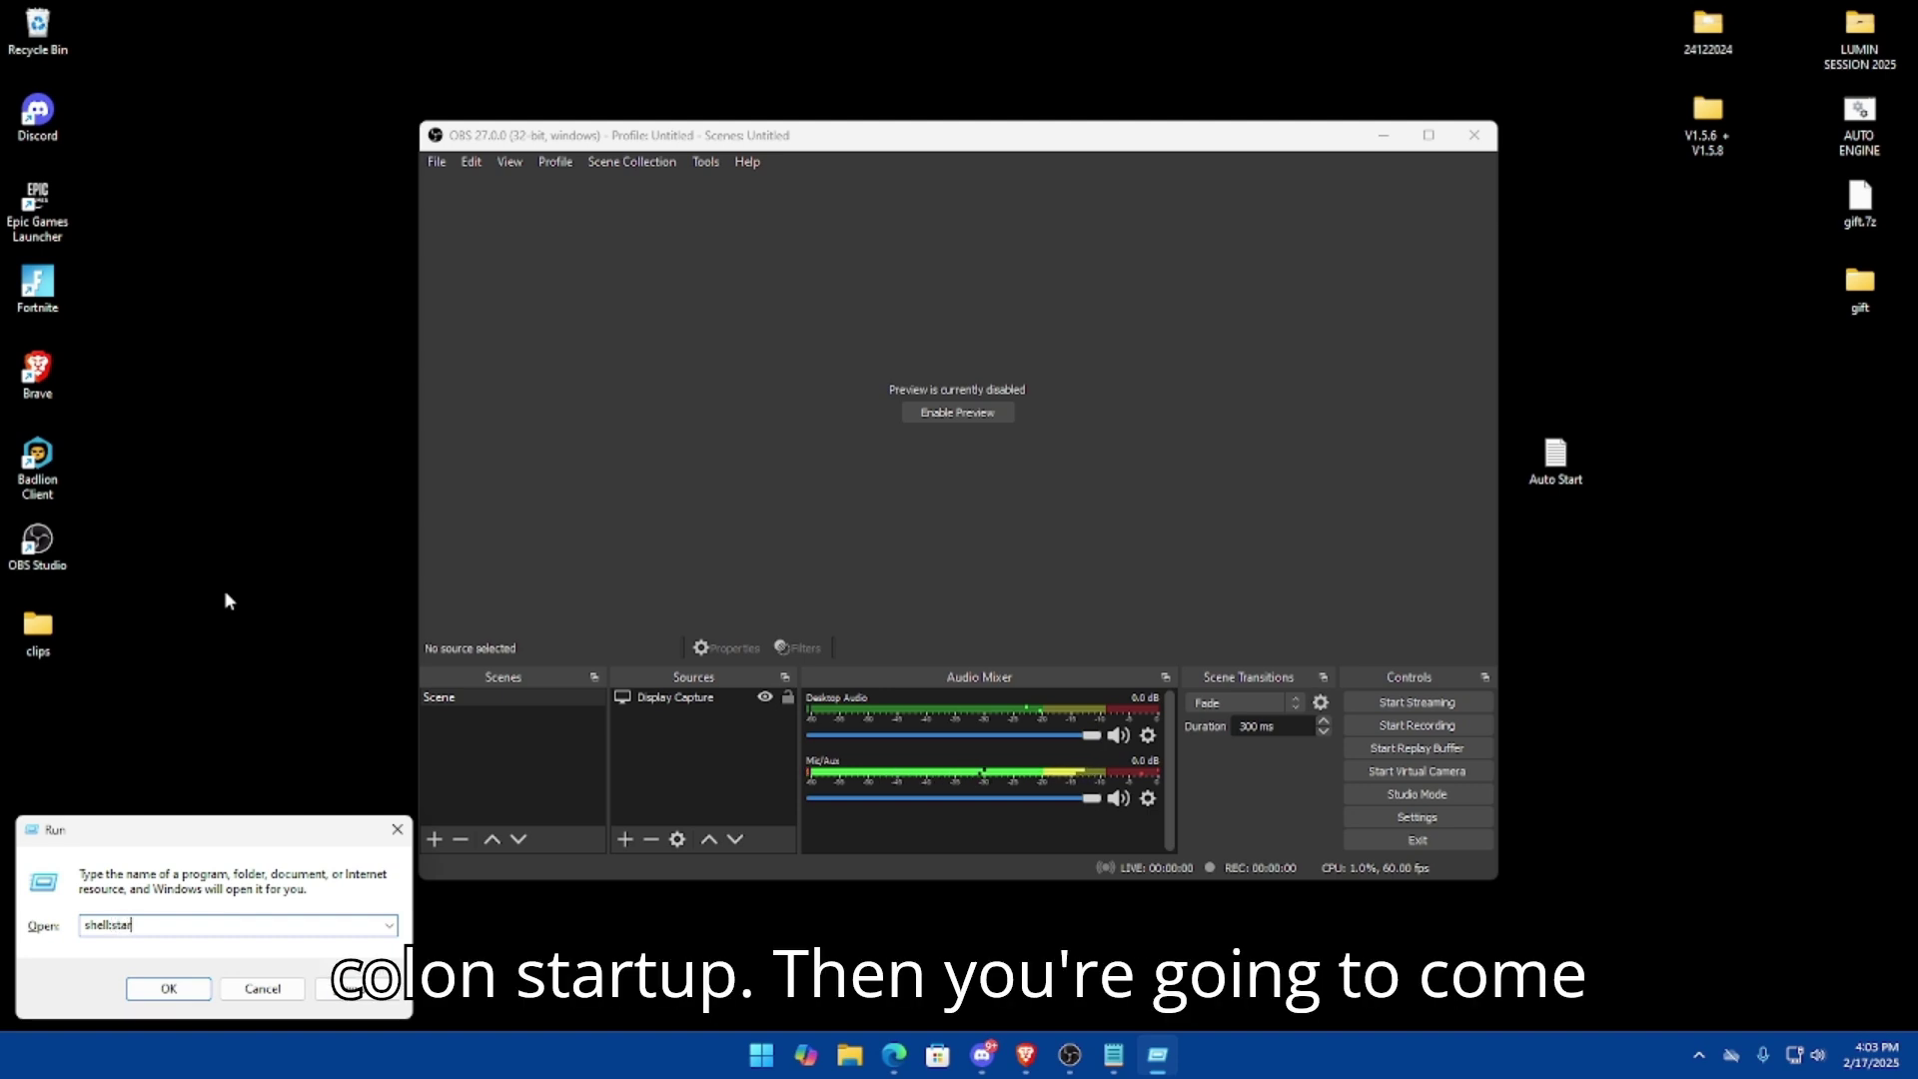
type("up")
key("Return")
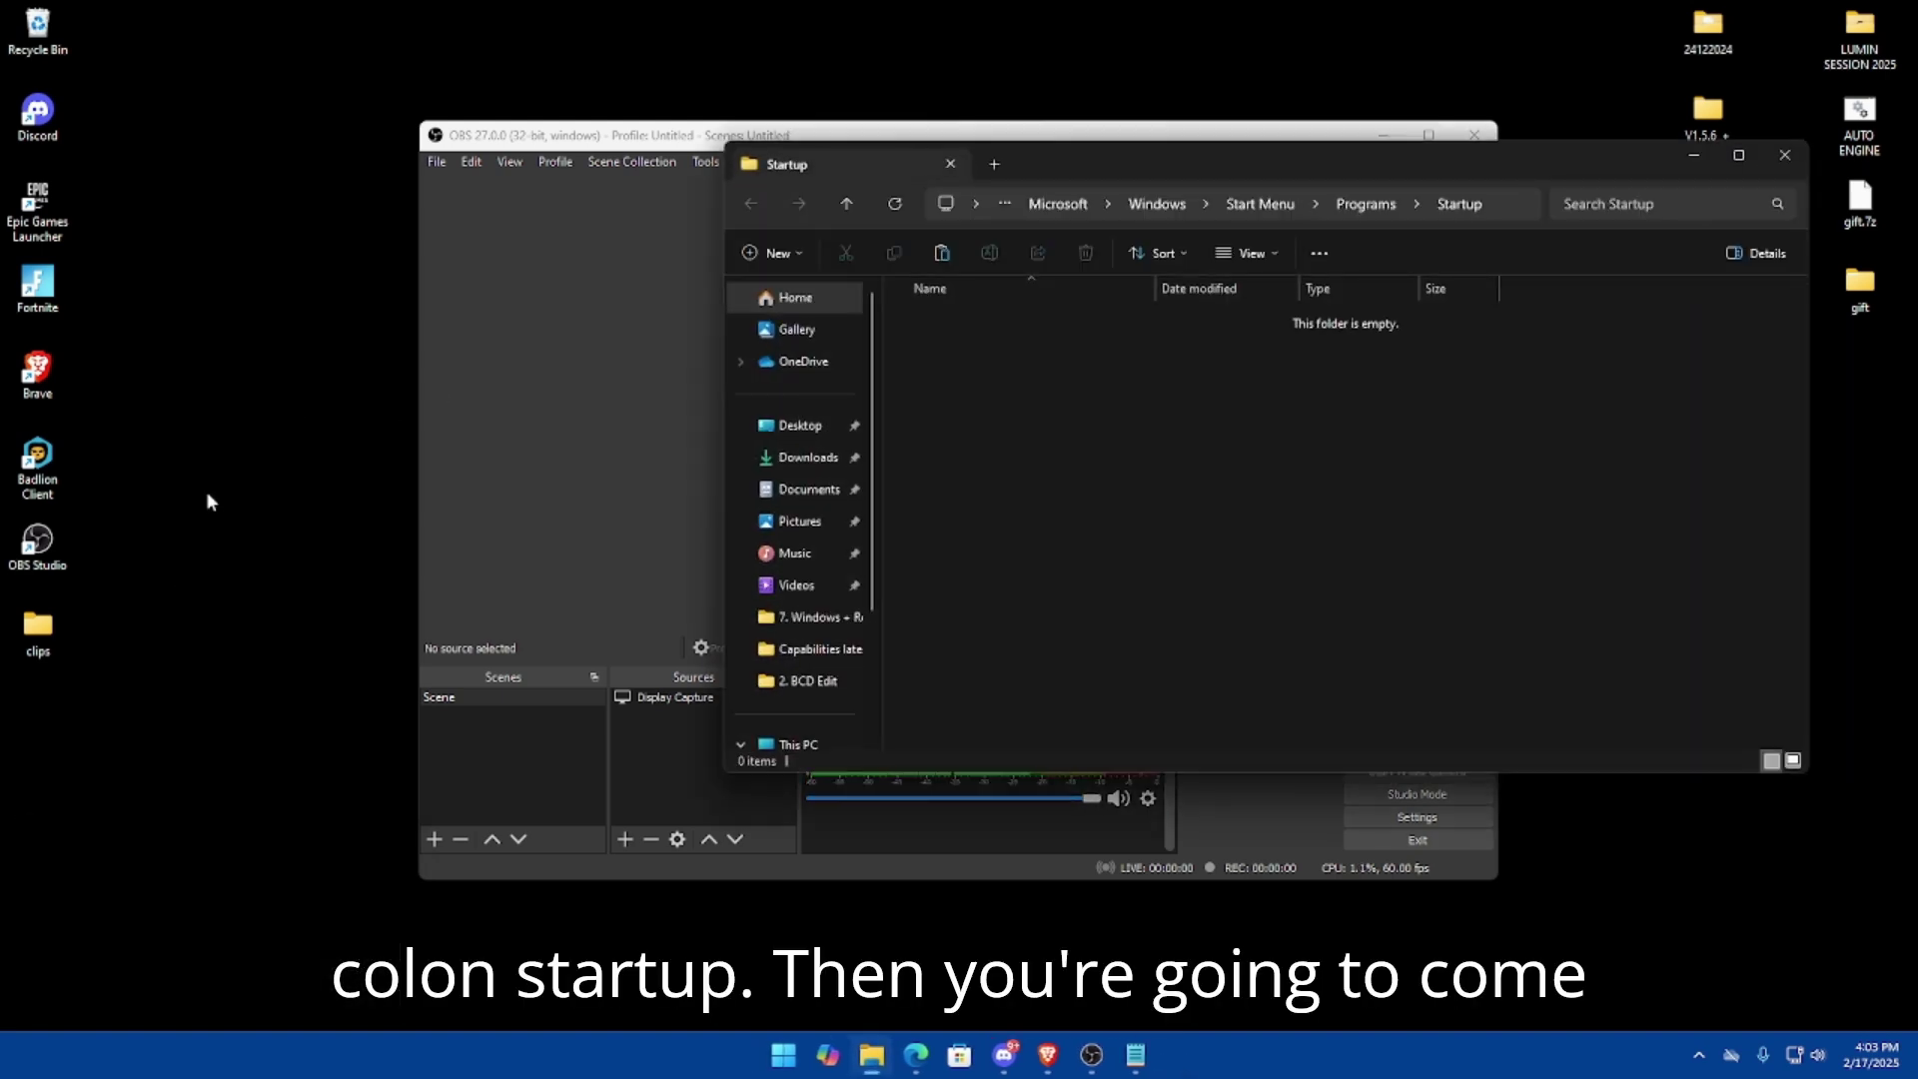
left_click_drag(69, 546, 925, 361)
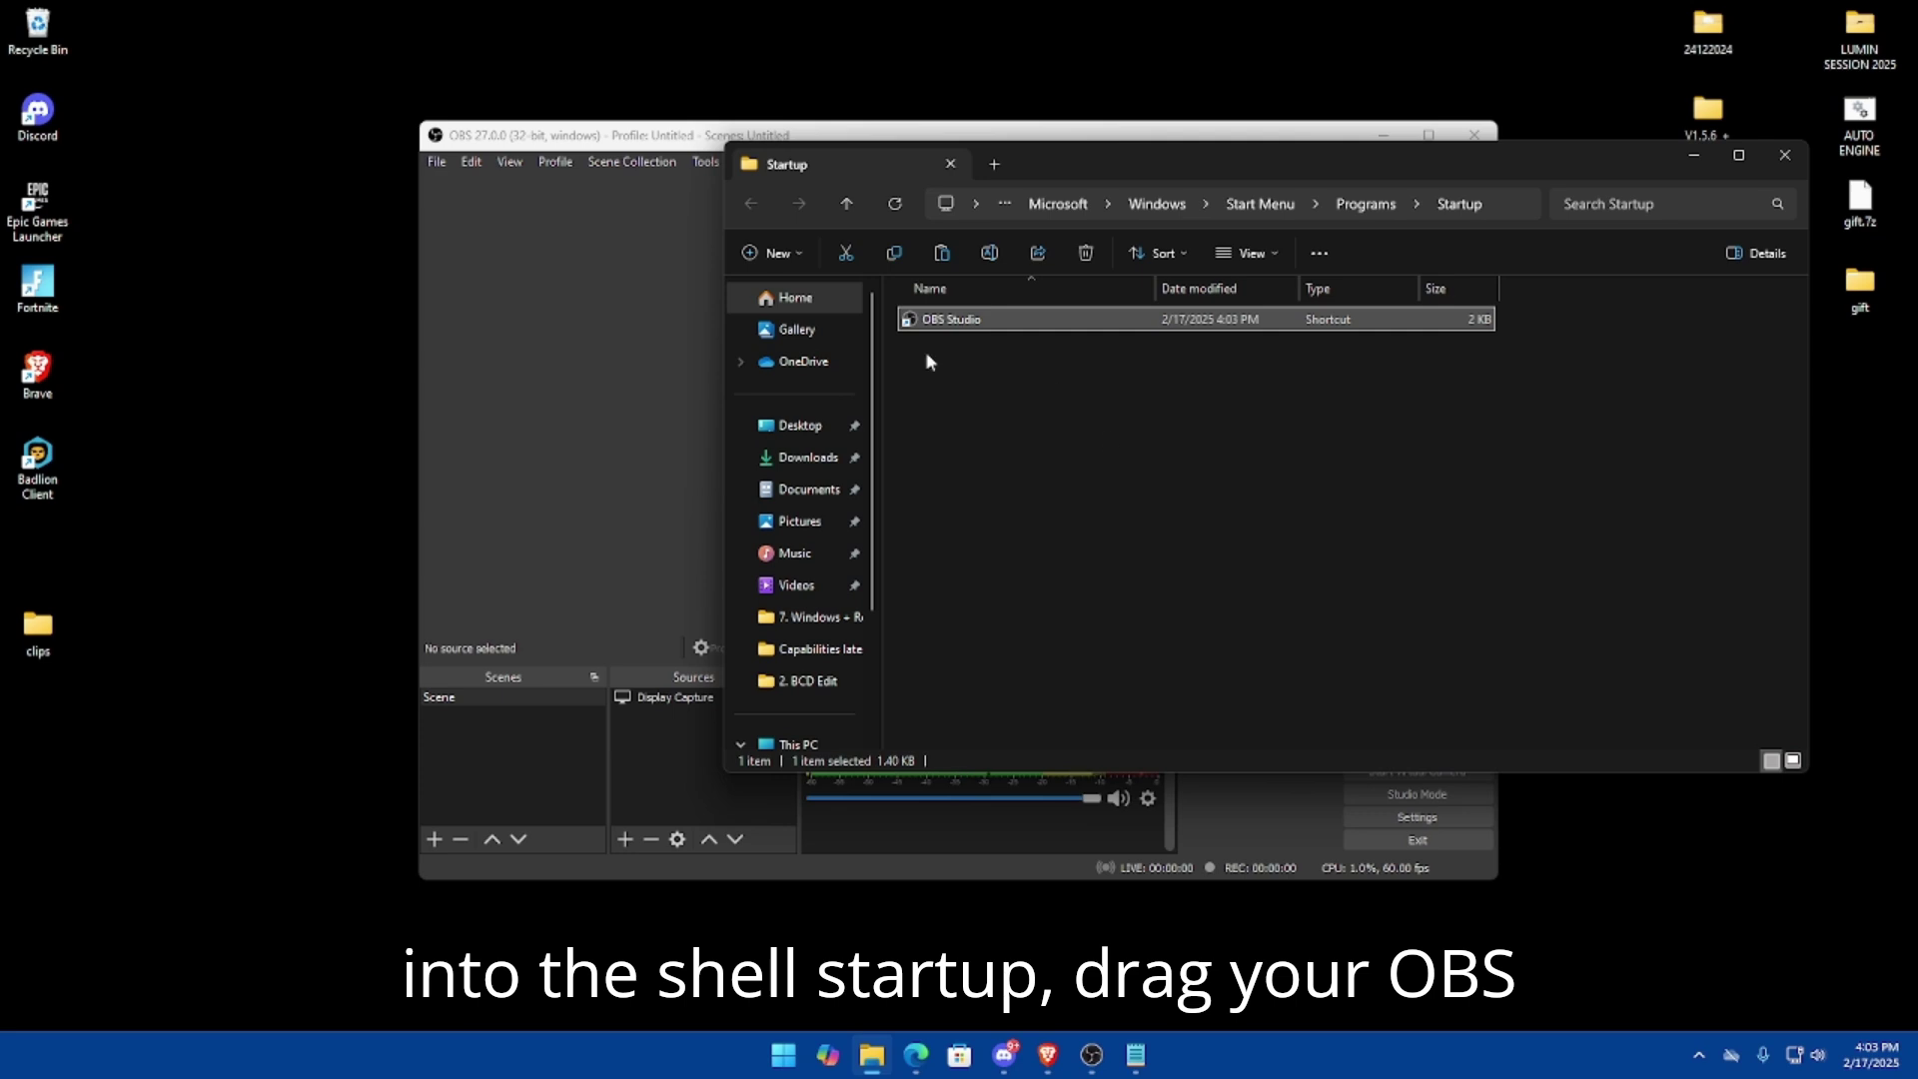
- Check the shortcut's Target launch options in its Properties and close them unchanged
right_click(1055, 318)
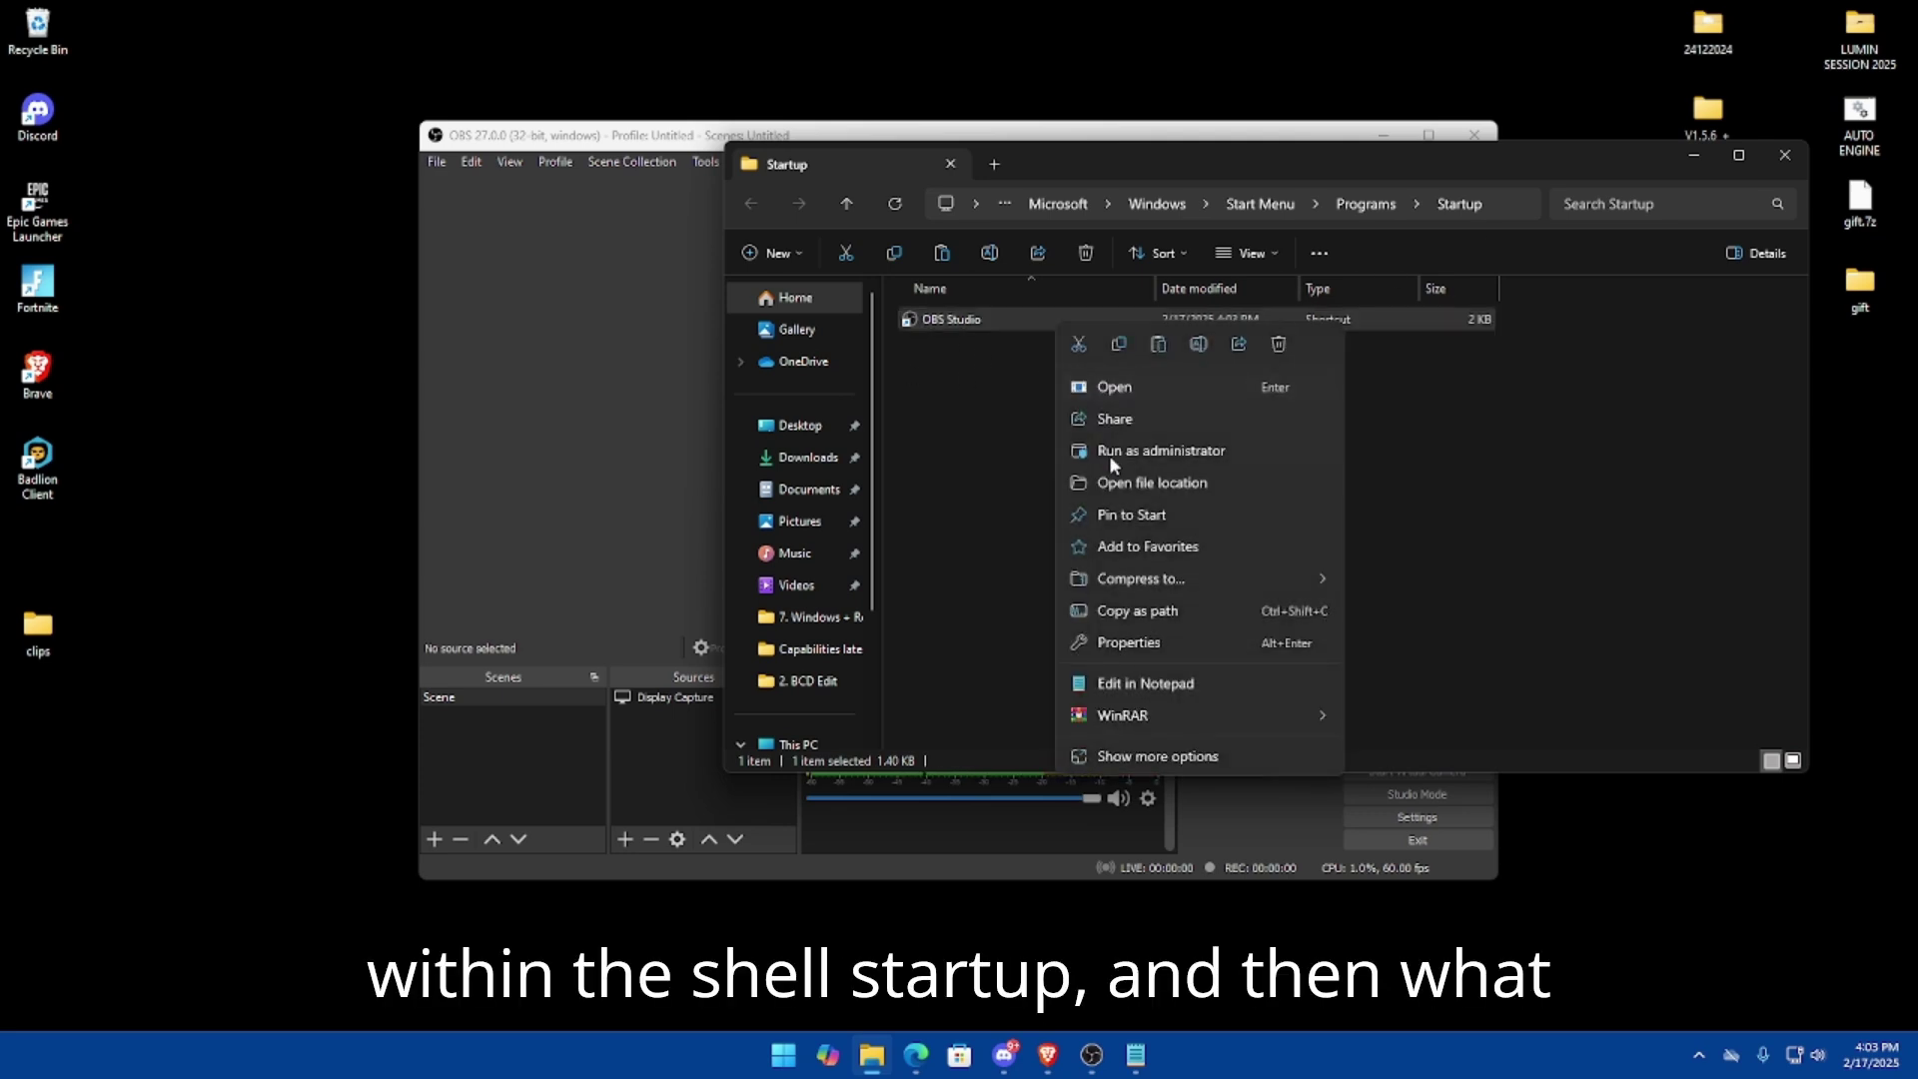
left_click(1118, 759)
left_click(1126, 804)
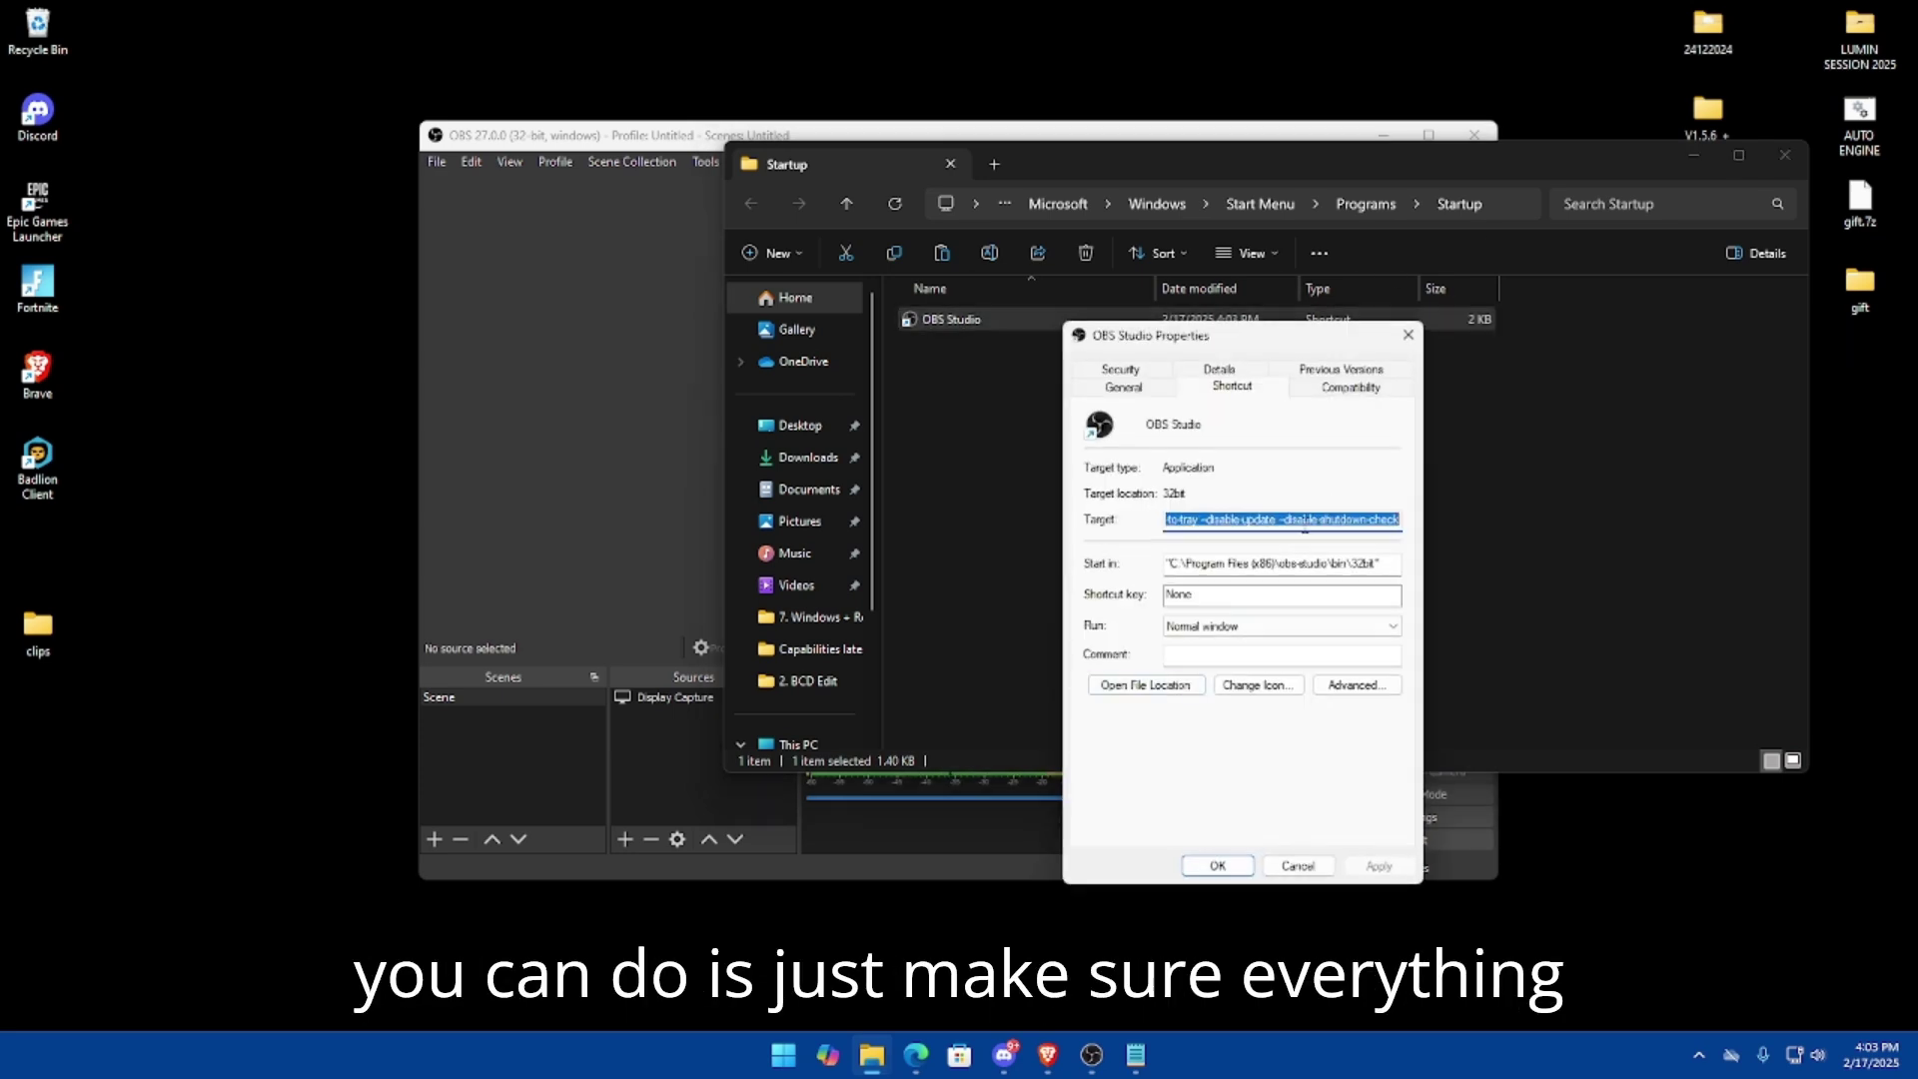
double_click(1303, 519)
left_click(1215, 865)
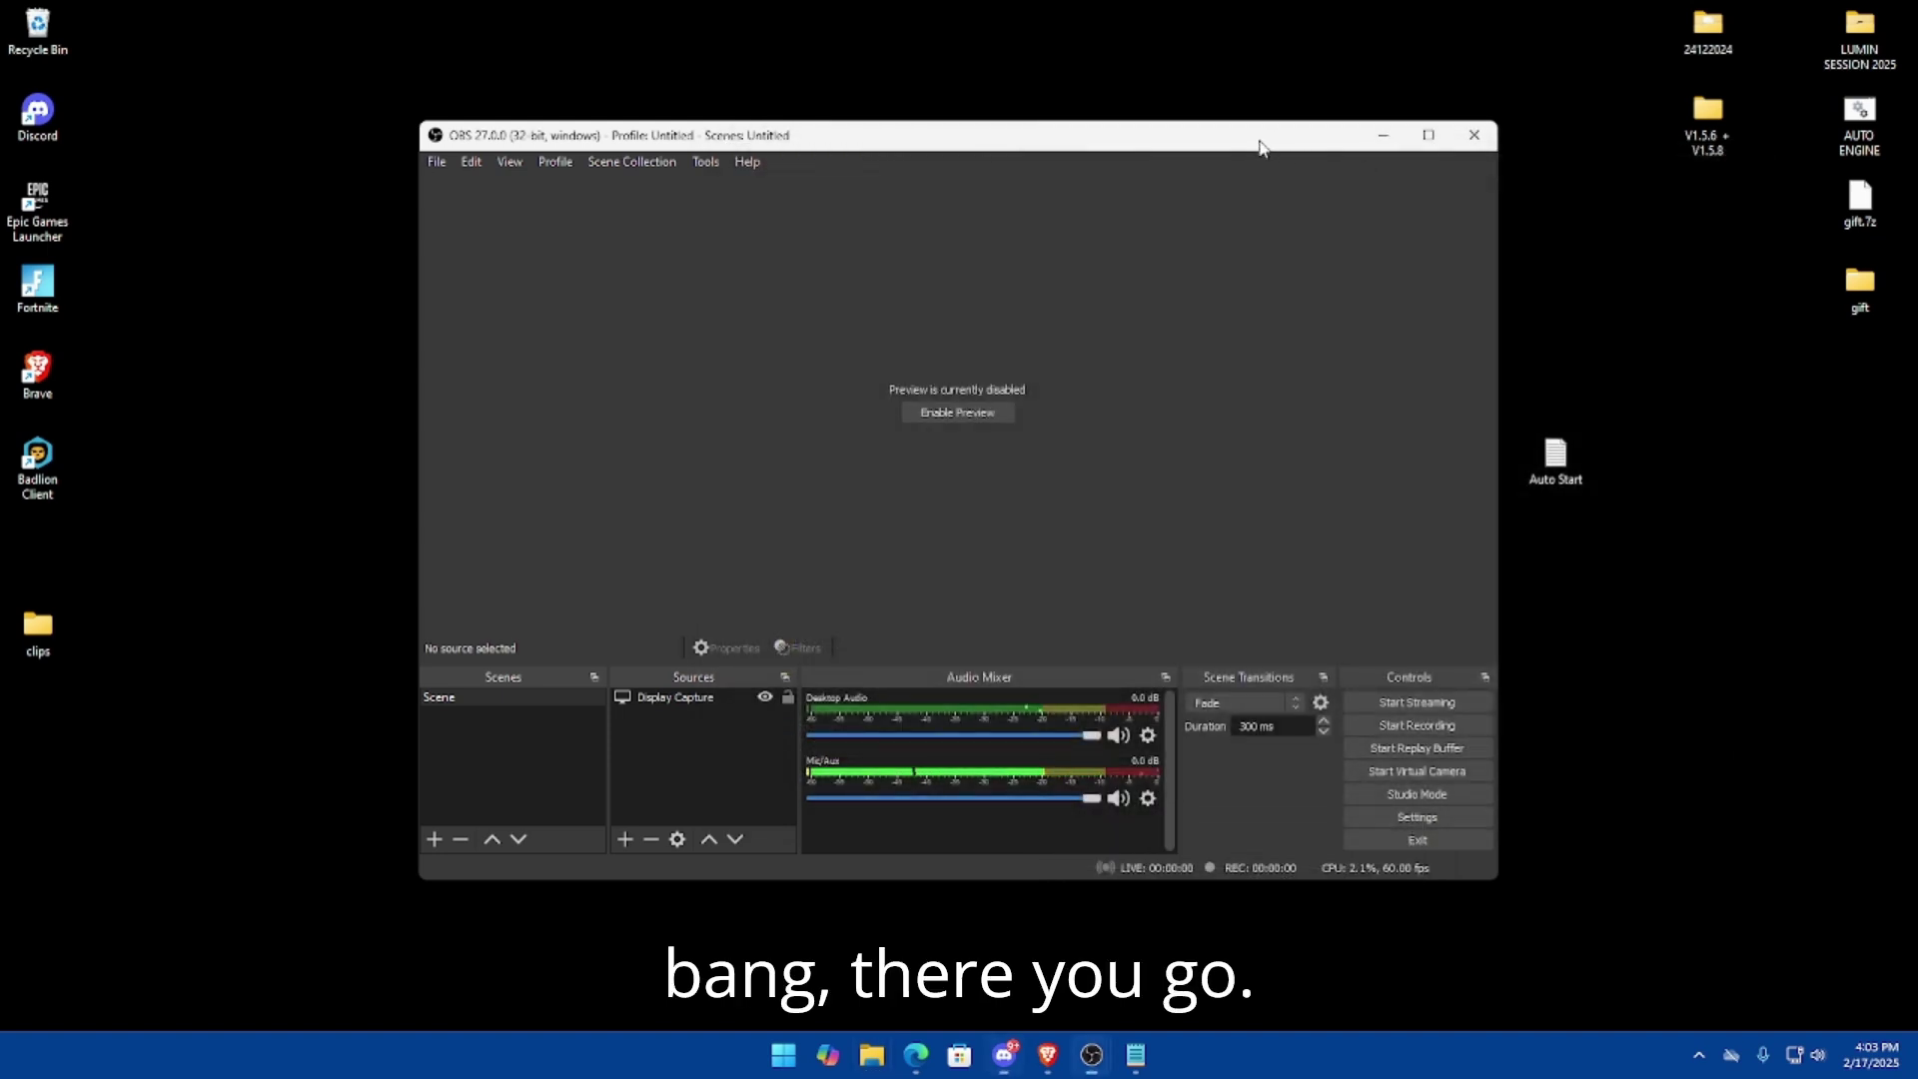
left_click_drag(1262, 147, 1202, 141)
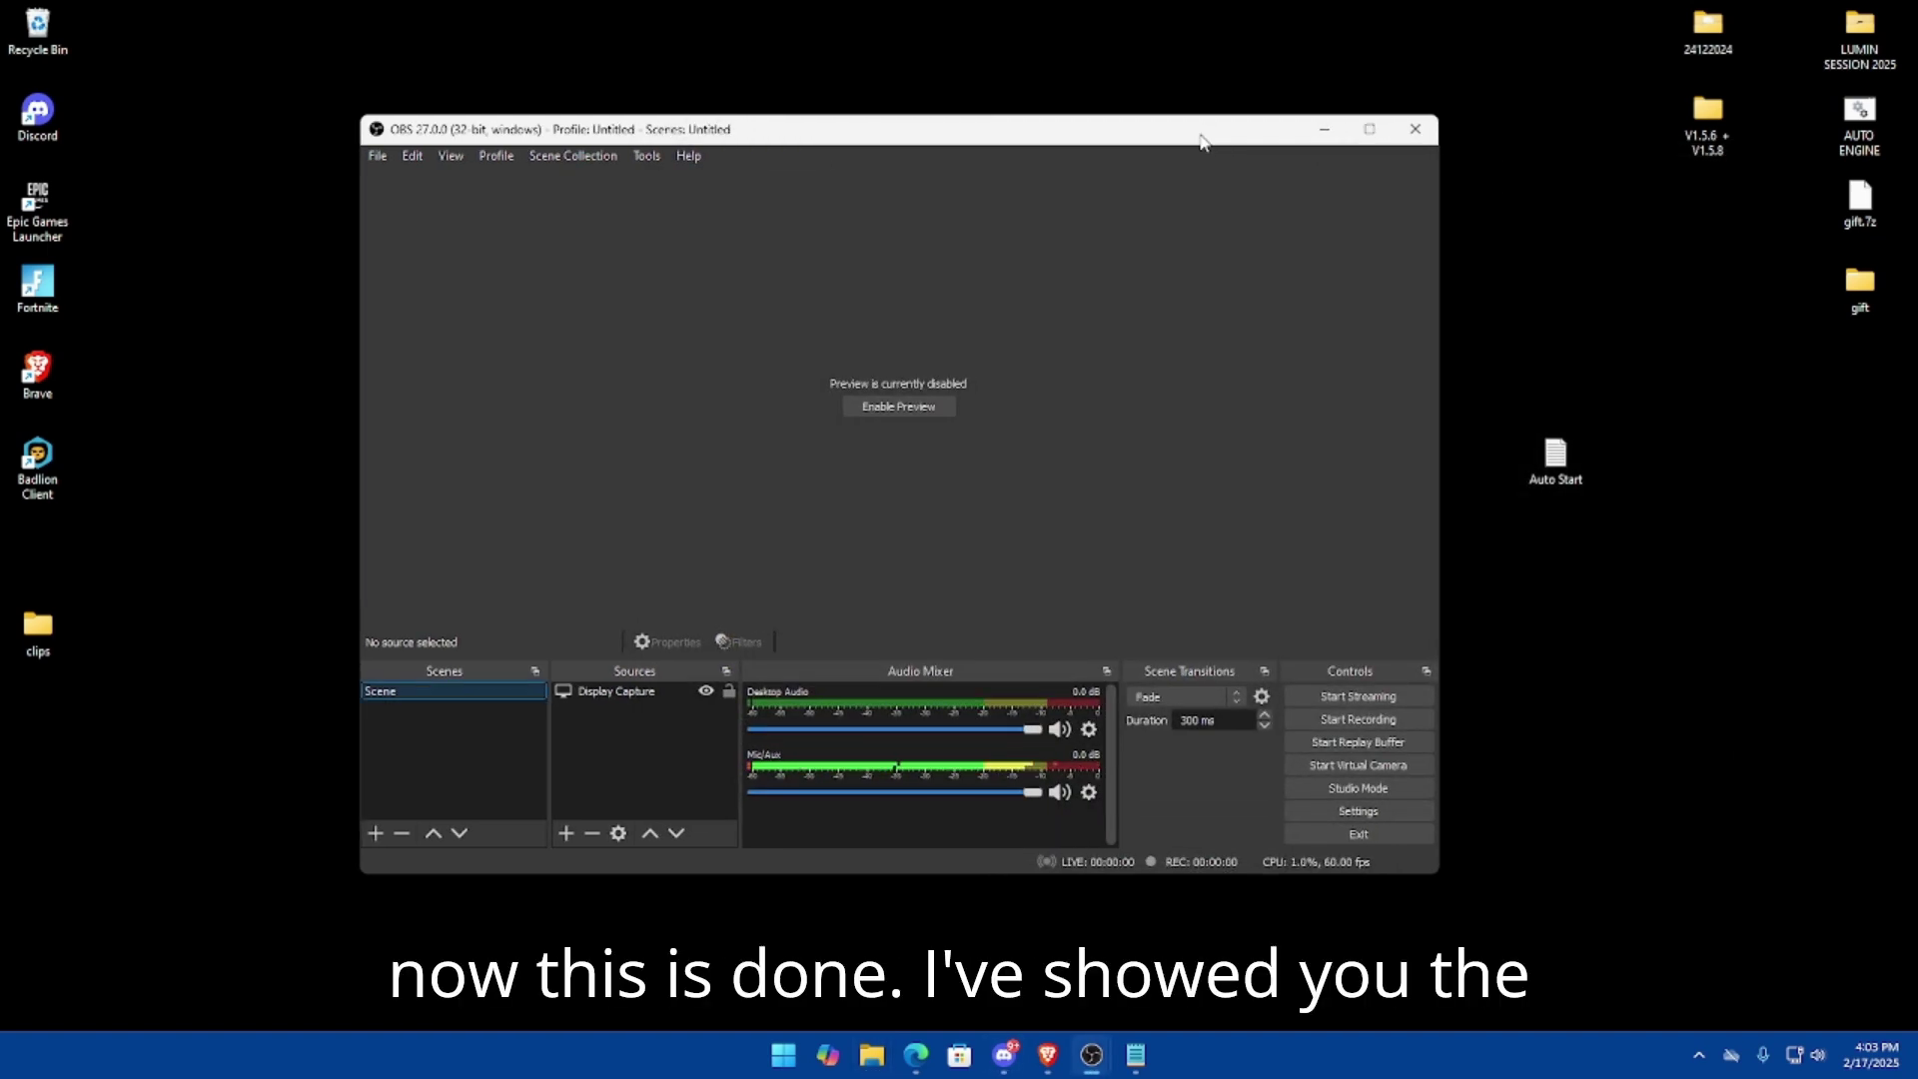